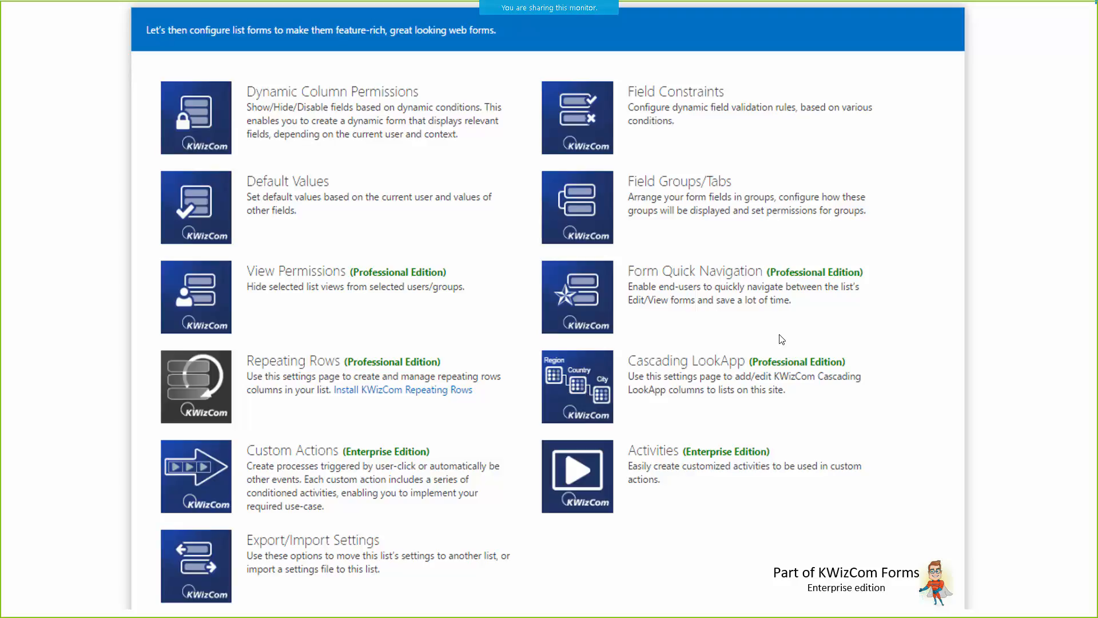
{"action": "left_click", "coordinate": [730, 332]}
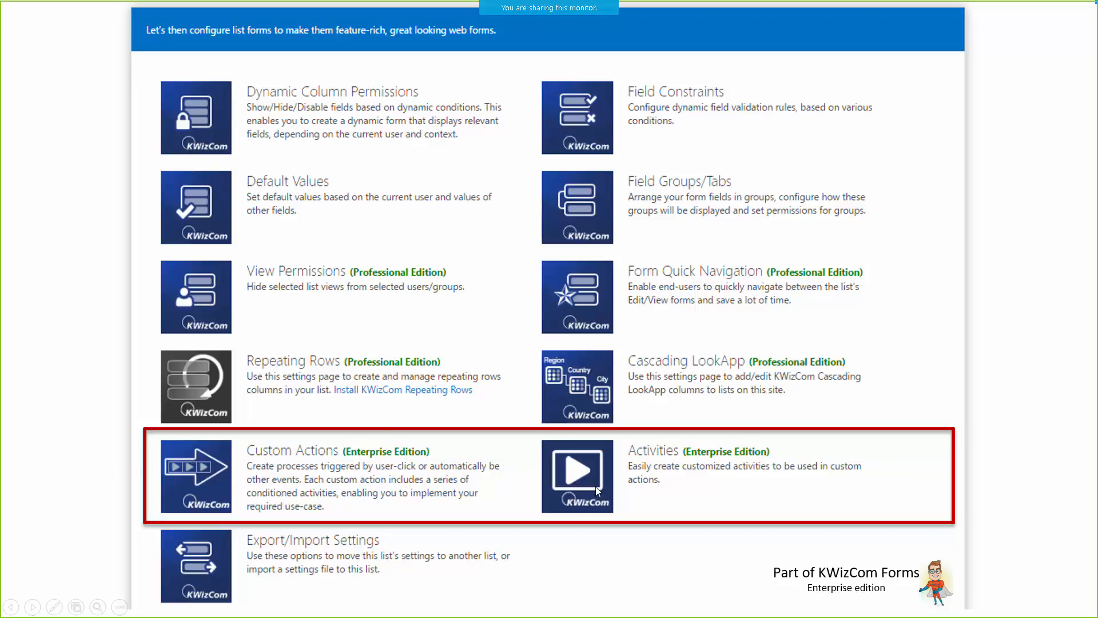
{"action": "key", "text": "Right"}
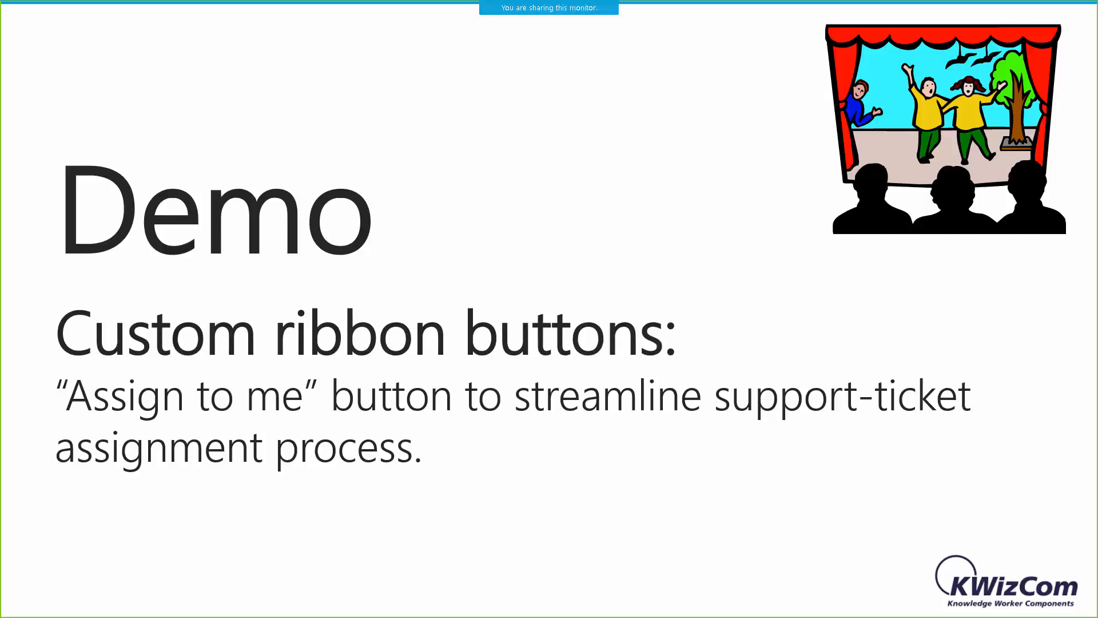
{"action": "left_click", "coordinate": [306, 468]}
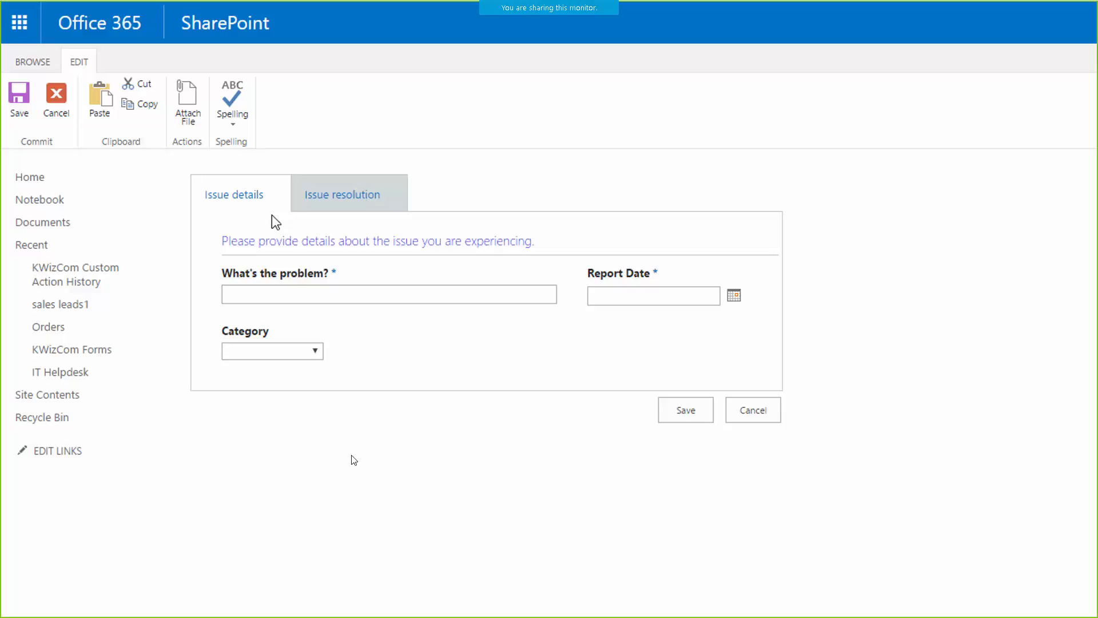
{"action": "left_click", "coordinate": [383, 204]}
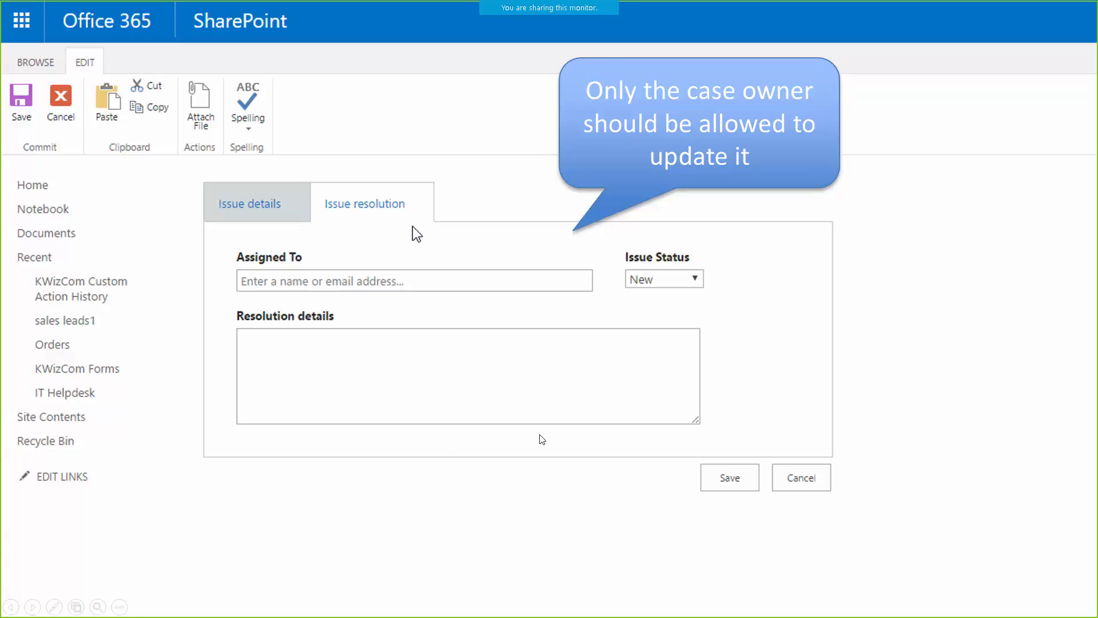
{"action": "left_click", "coordinate": [457, 403]}
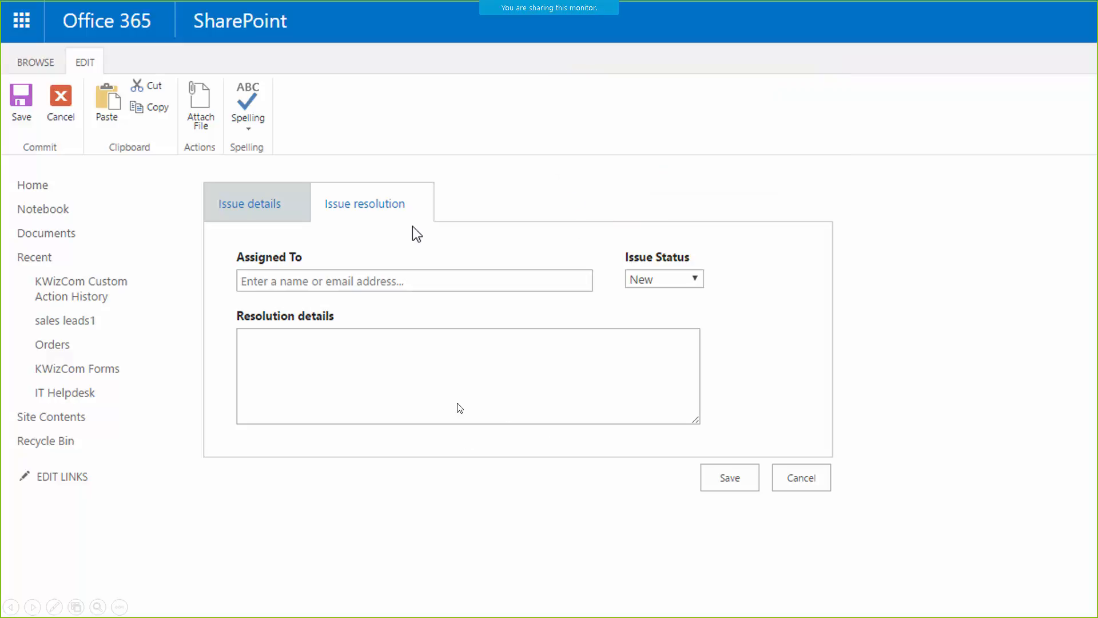
{"action": "left_click", "coordinate": [496, 443]}
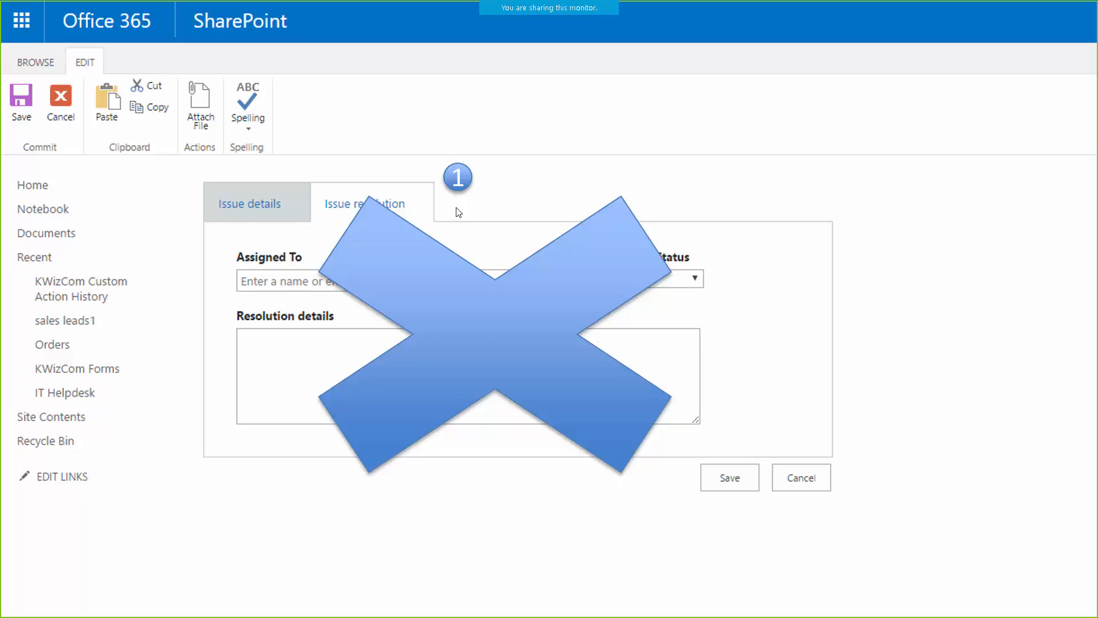
{"action": "left_click", "coordinate": [796, 319]}
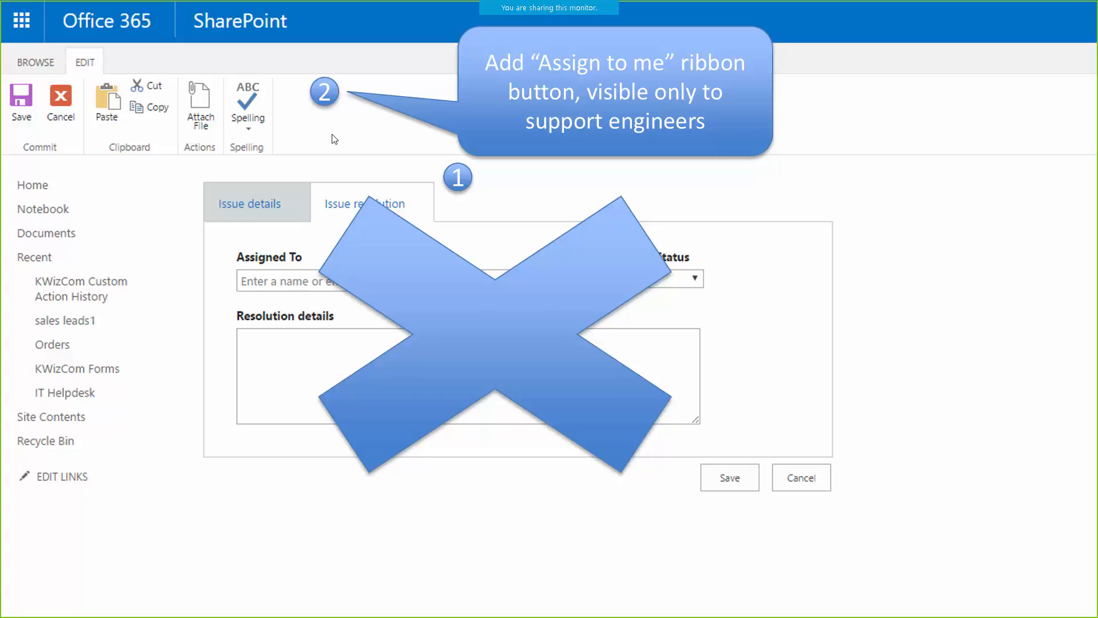
Step: End the slide show, dismiss the reminders window, and bring the Chrome window with the IT Helpdesk list onto this monitor, maximized
{"action": "key", "text": "Escape"}
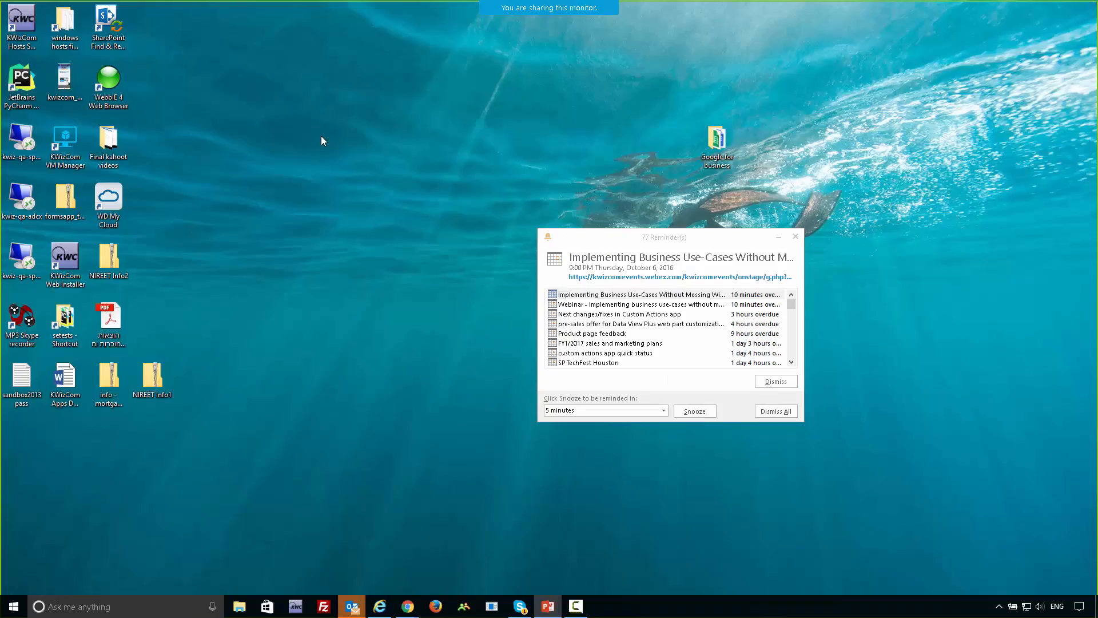
{"action": "left_click", "coordinate": [796, 236]}
{"action": "key", "text": "alt+Tab"}
{"action": "key", "text": "alt+Tab"}
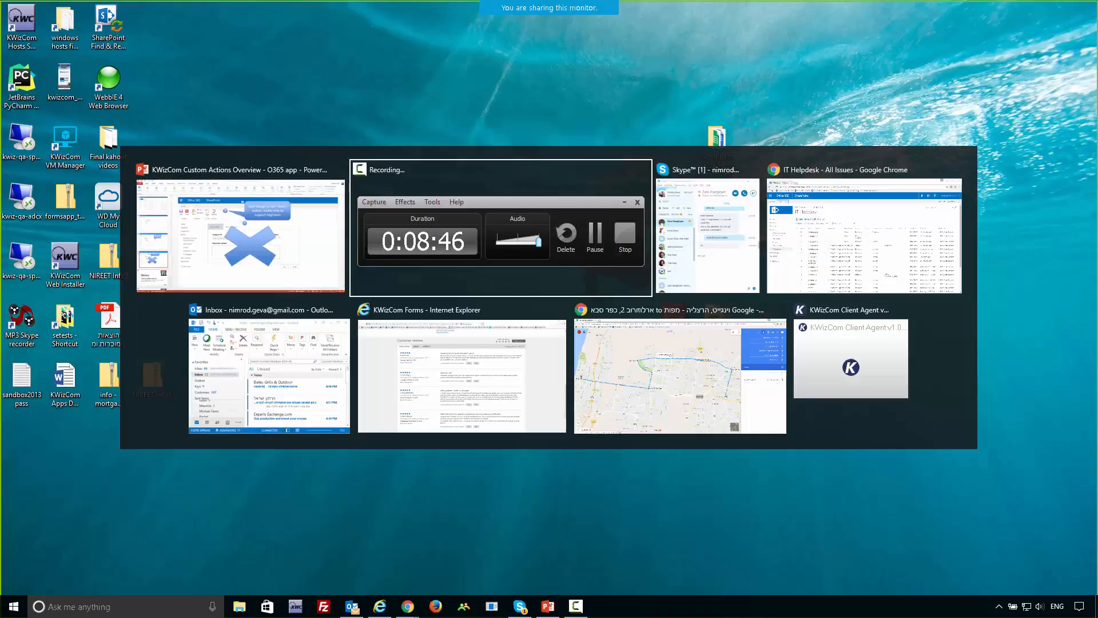
{"action": "key", "text": "alt+Tab"}
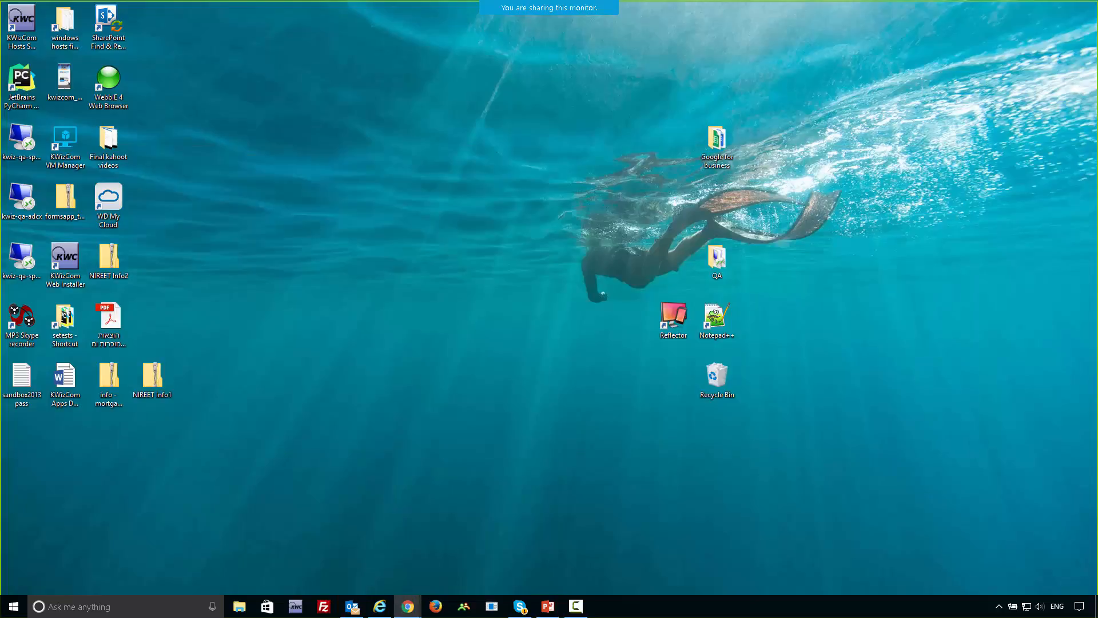
{"action": "left_click_drag", "start_coordinate": [1097, 58], "coordinate": [641, 107]}
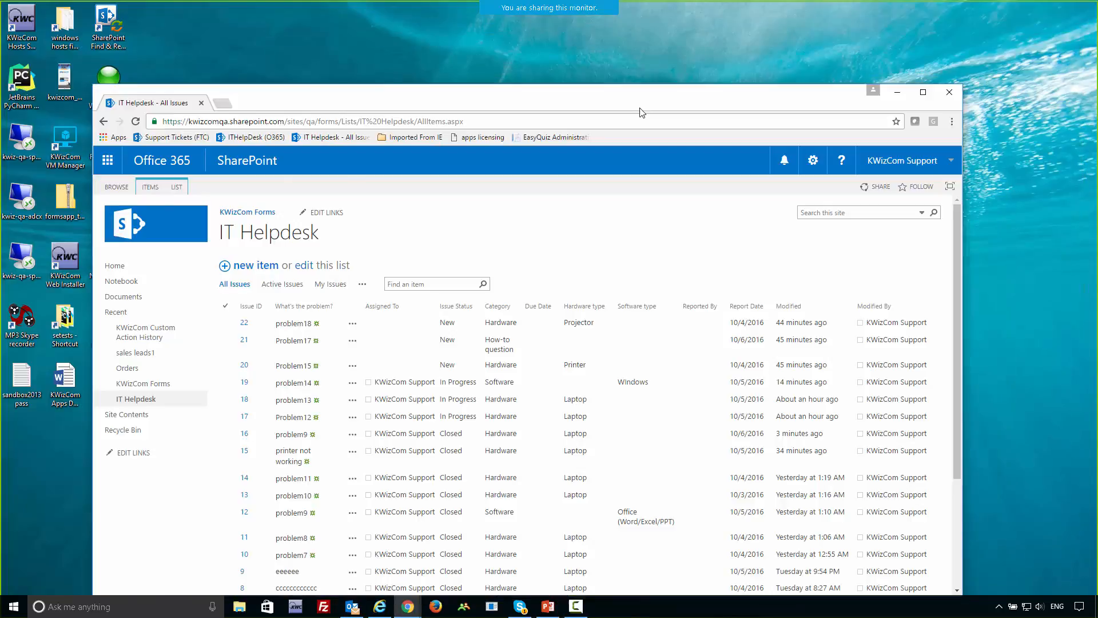
{"action": "double_click", "coordinate": [641, 107]}
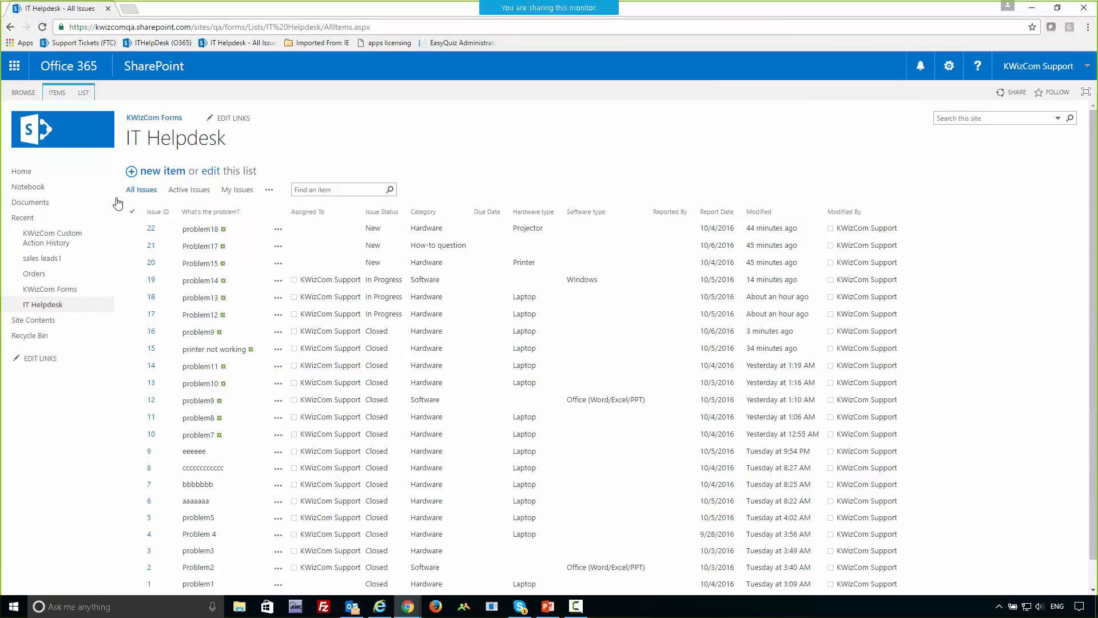
Step: View the new item form of the IT Helpdesk list and cancel it without saving
{"action": "left_click", "coordinate": [174, 172]}
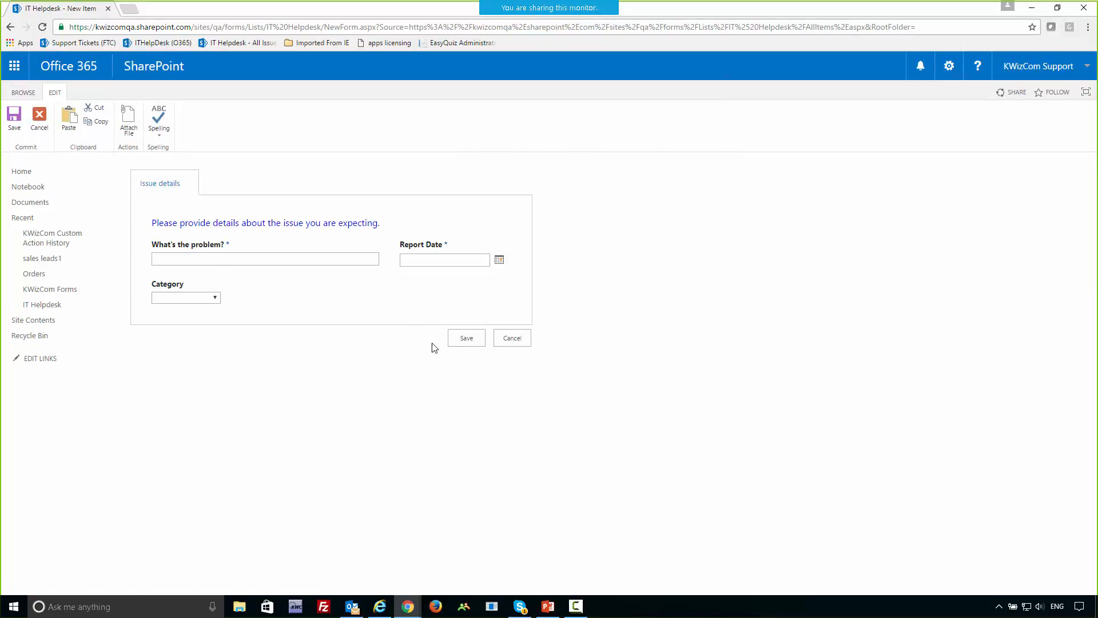
{"action": "left_click", "coordinate": [512, 343]}
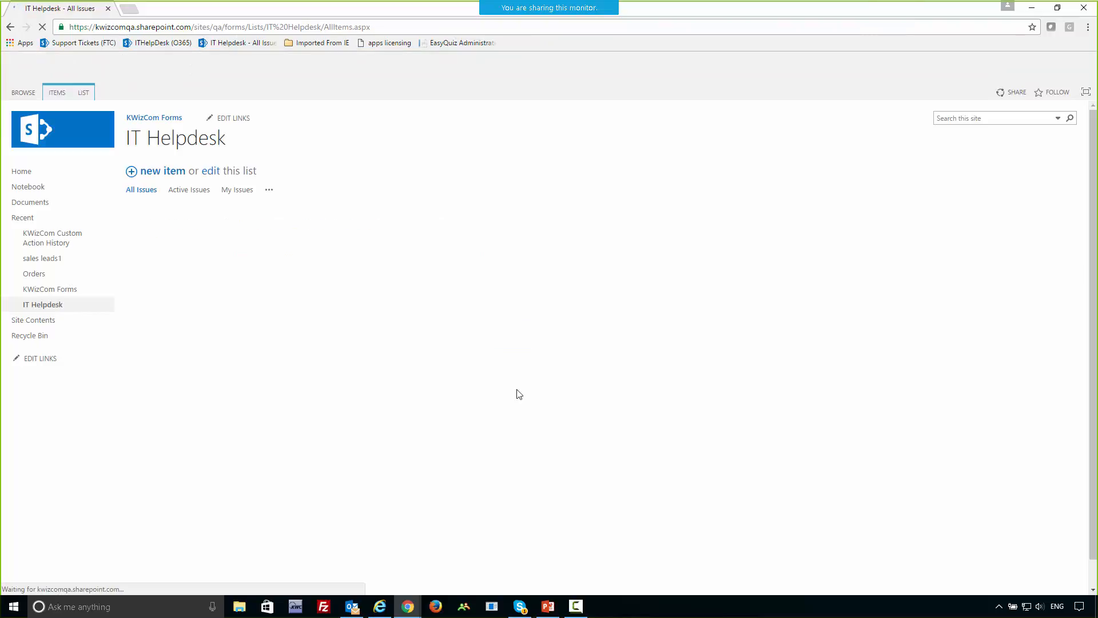
Step: Open the IT Helpdesk list's KWizCom Forms field group settings and examine the Issue details and Issue resolution groups with their conditions
{"action": "left_click", "coordinate": [84, 95]}
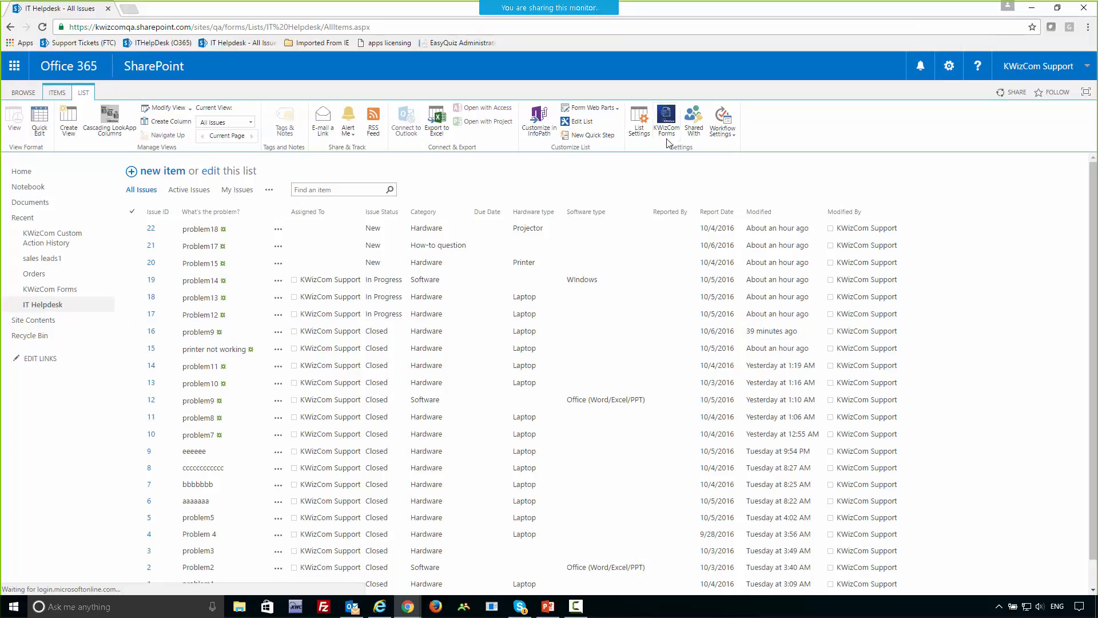
{"action": "left_click", "coordinate": [670, 119]}
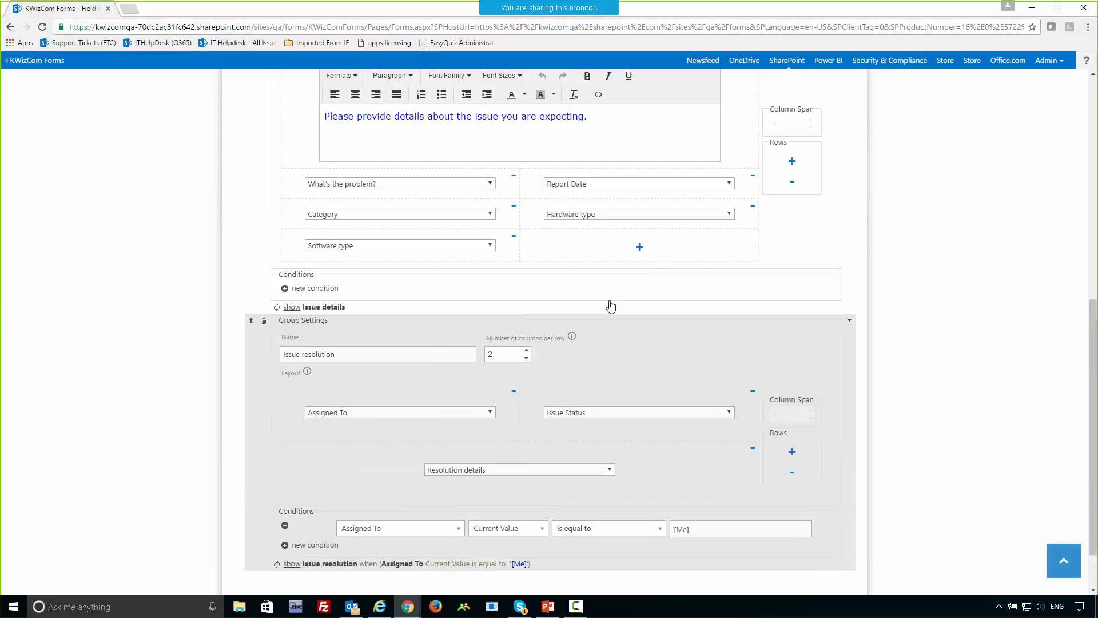
{"action": "scroll", "coordinate": [615, 290], "scroll_direction": "down", "scroll_amount": 1}
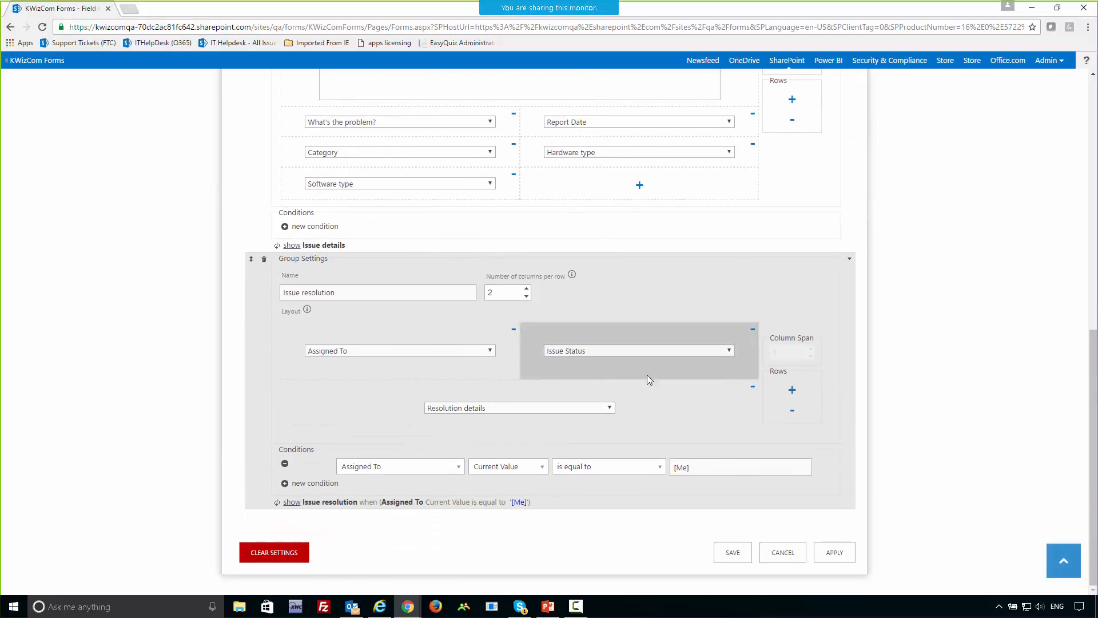
{"action": "scroll", "coordinate": [687, 381], "scroll_direction": "up", "scroll_amount": 4}
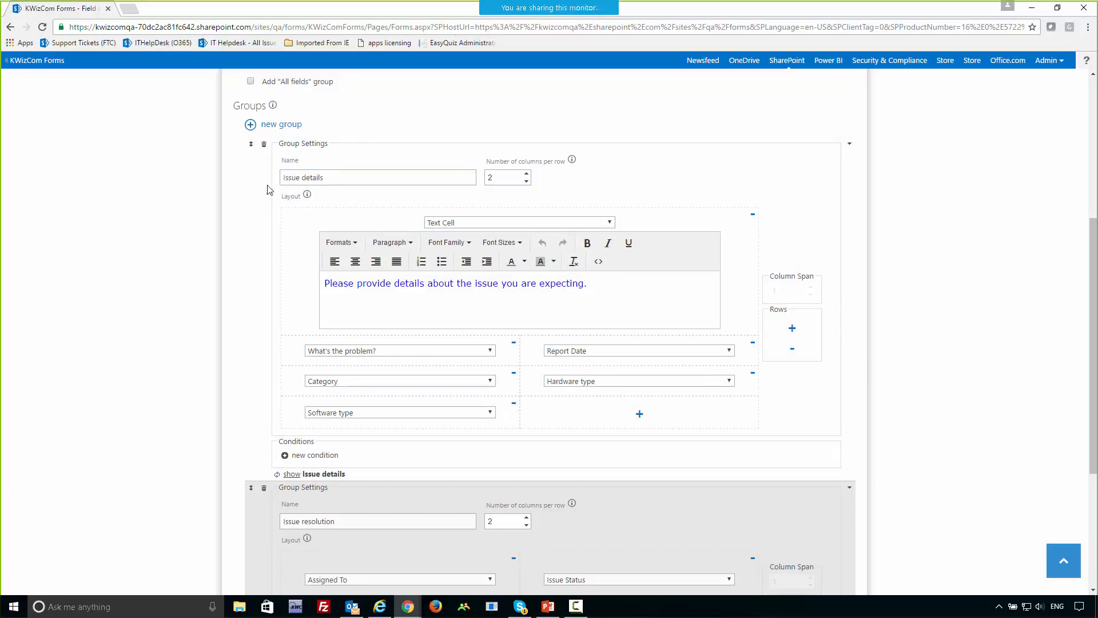
{"action": "scroll", "coordinate": [337, 501], "scroll_direction": "down", "scroll_amount": 1}
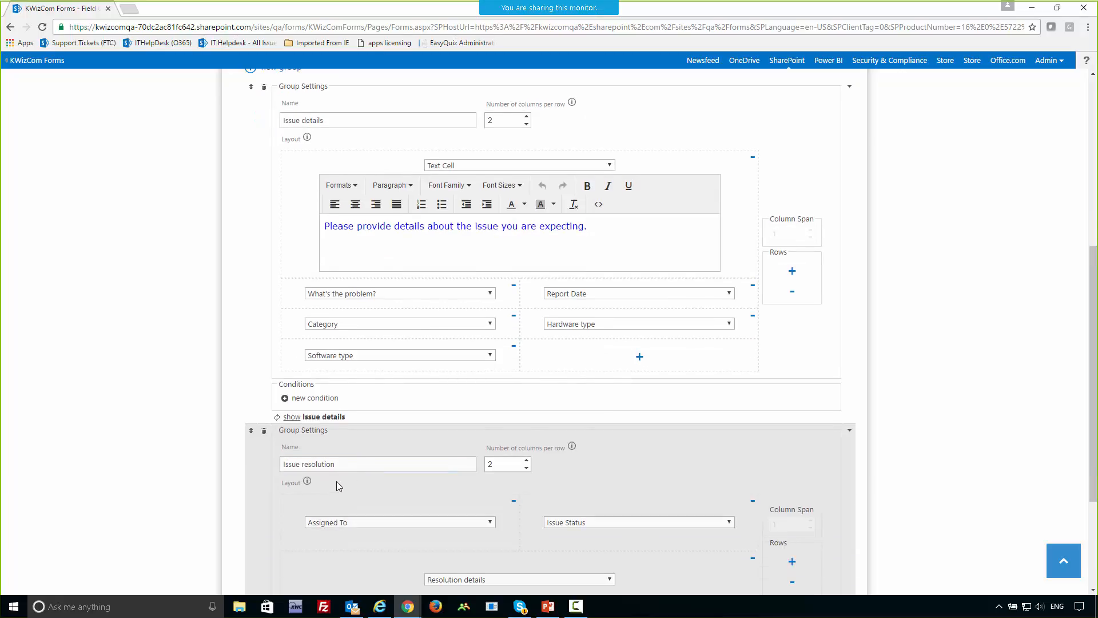
{"action": "scroll", "coordinate": [336, 484], "scroll_direction": "down", "scroll_amount": 3}
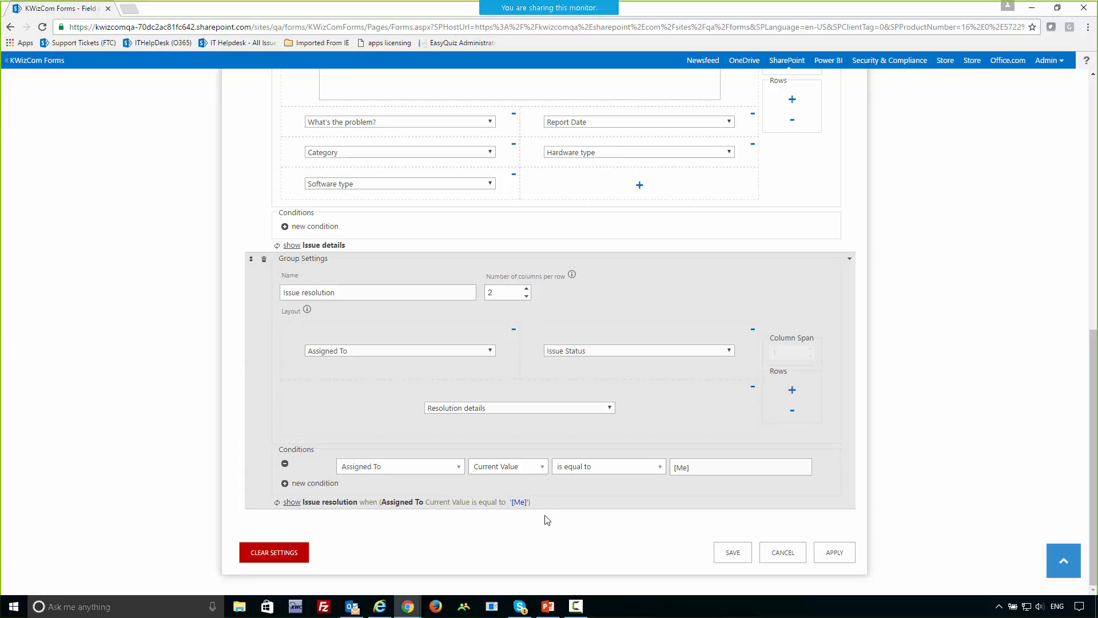
{"action": "scroll", "coordinate": [503, 337], "scroll_direction": "up", "scroll_amount": 10}
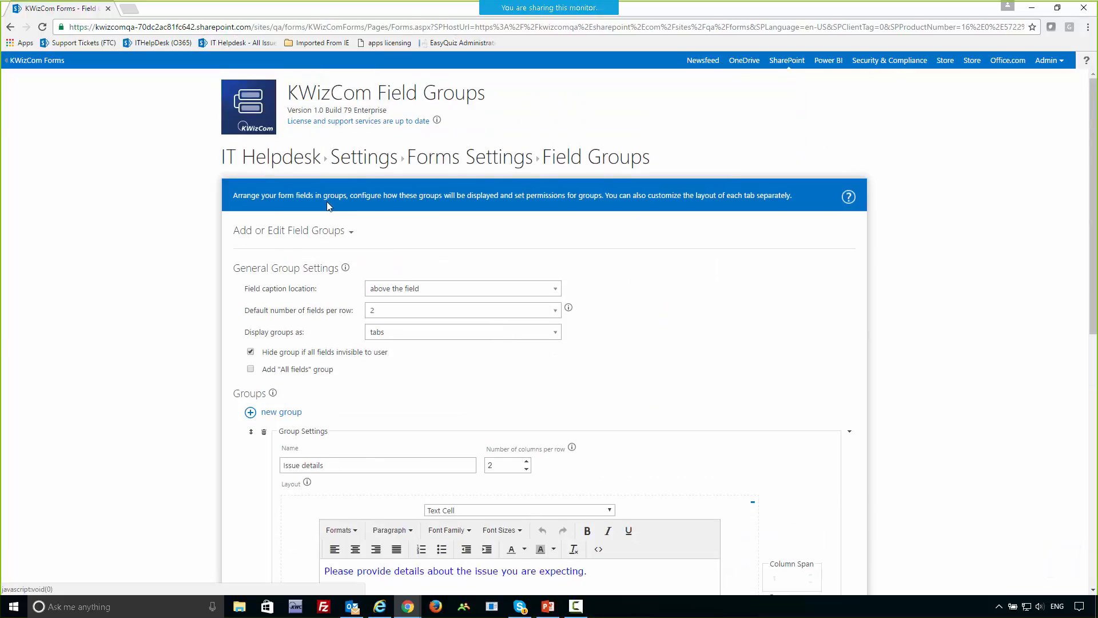
Step: Open the IT Helpdesk list in a new browser tab and cancel out of the field group settings
{"action": "right_click", "coordinate": [278, 166]}
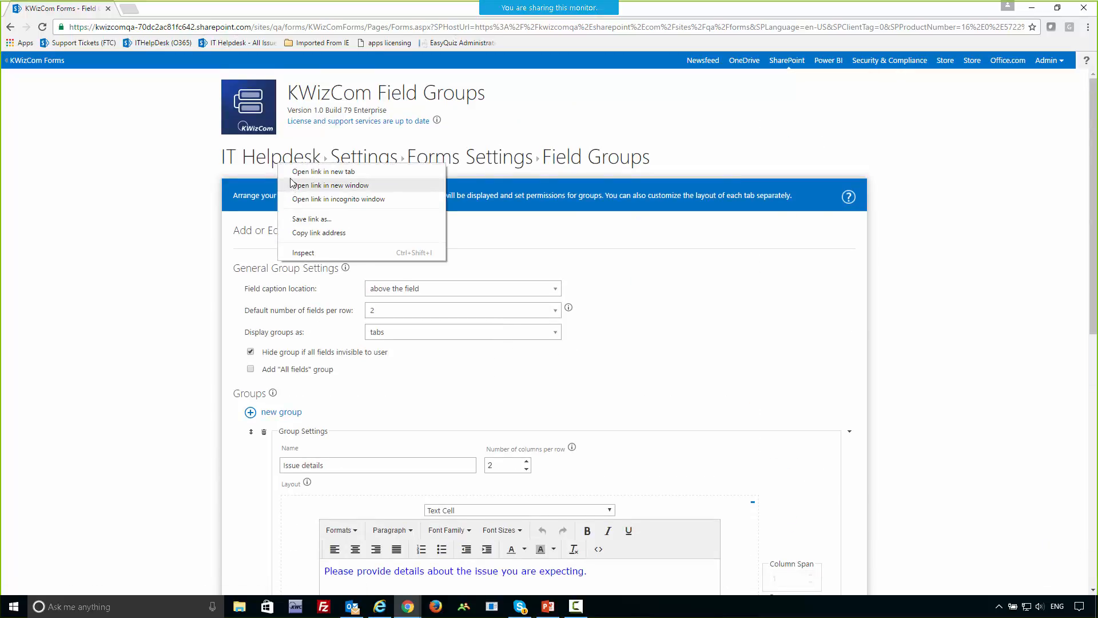
{"action": "left_click", "coordinate": [298, 173]}
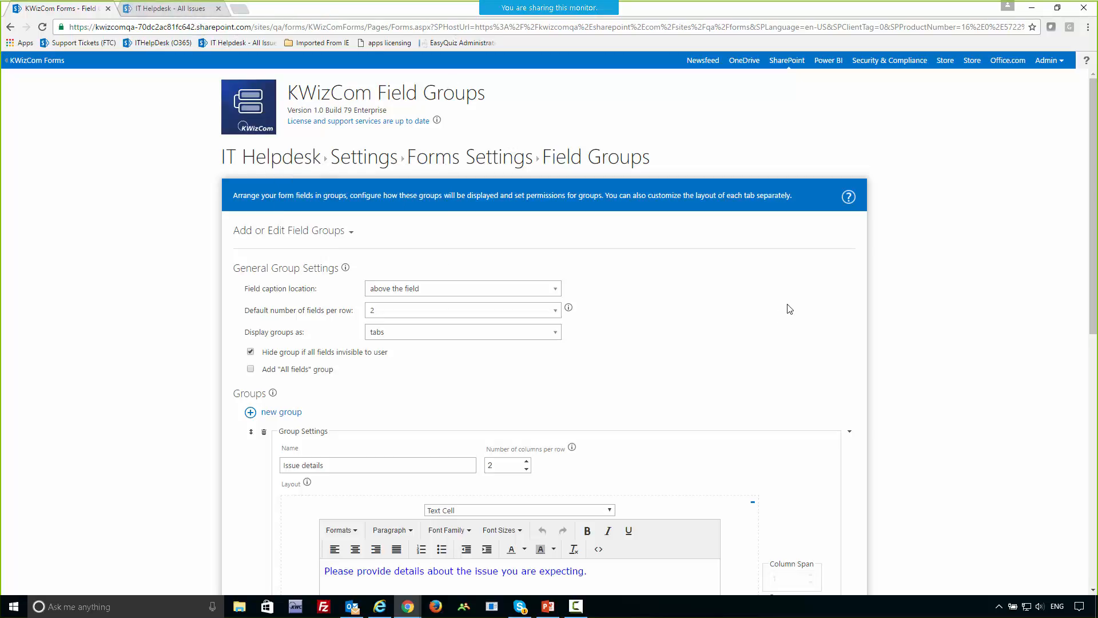
{"action": "scroll", "coordinate": [724, 397], "scroll_direction": "down", "scroll_amount": 5}
{"action": "scroll", "coordinate": [725, 397], "scroll_direction": "down", "scroll_amount": 4}
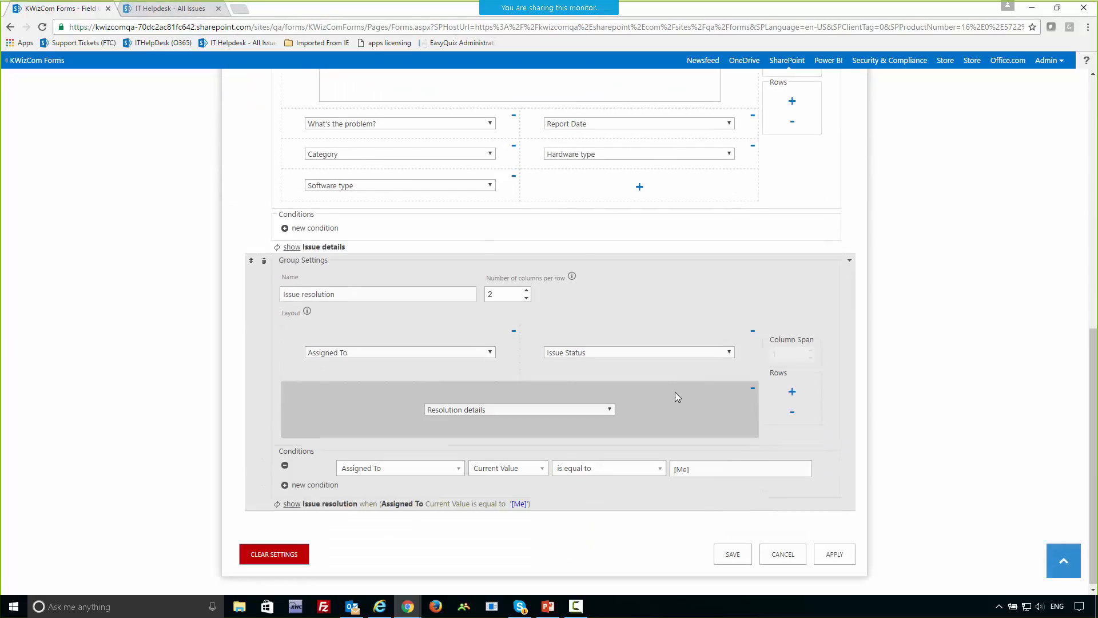
{"action": "left_click", "coordinate": [783, 558]}
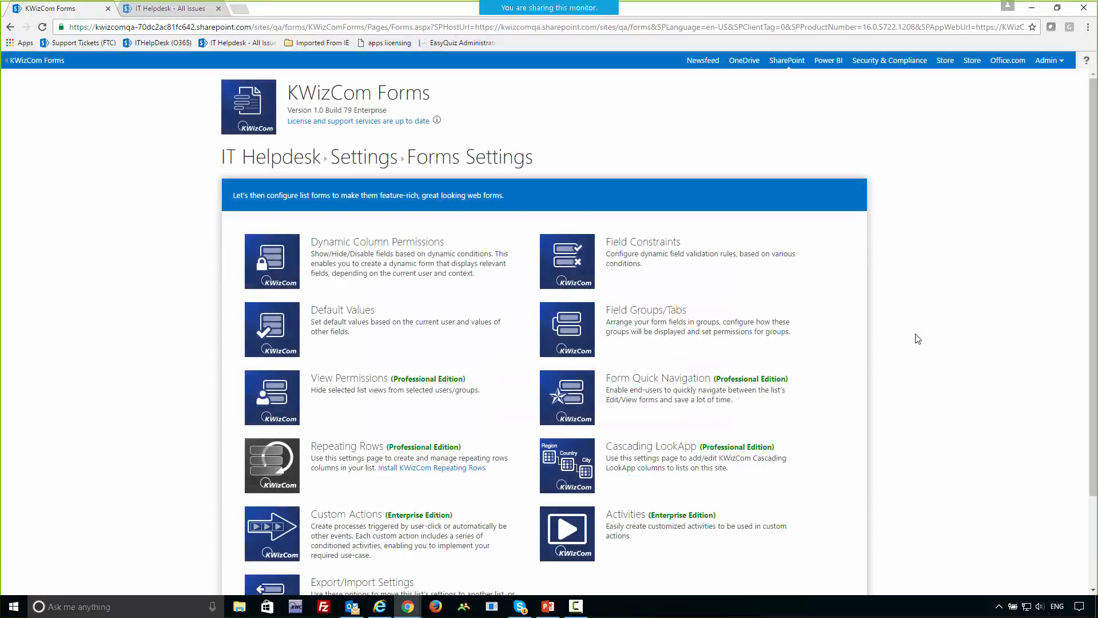
Step: Create an Update Item activity named "Assign task" with the description "Assign atask to a parameter user"
{"action": "scroll", "coordinate": [903, 334], "scroll_direction": "down", "scroll_amount": 1}
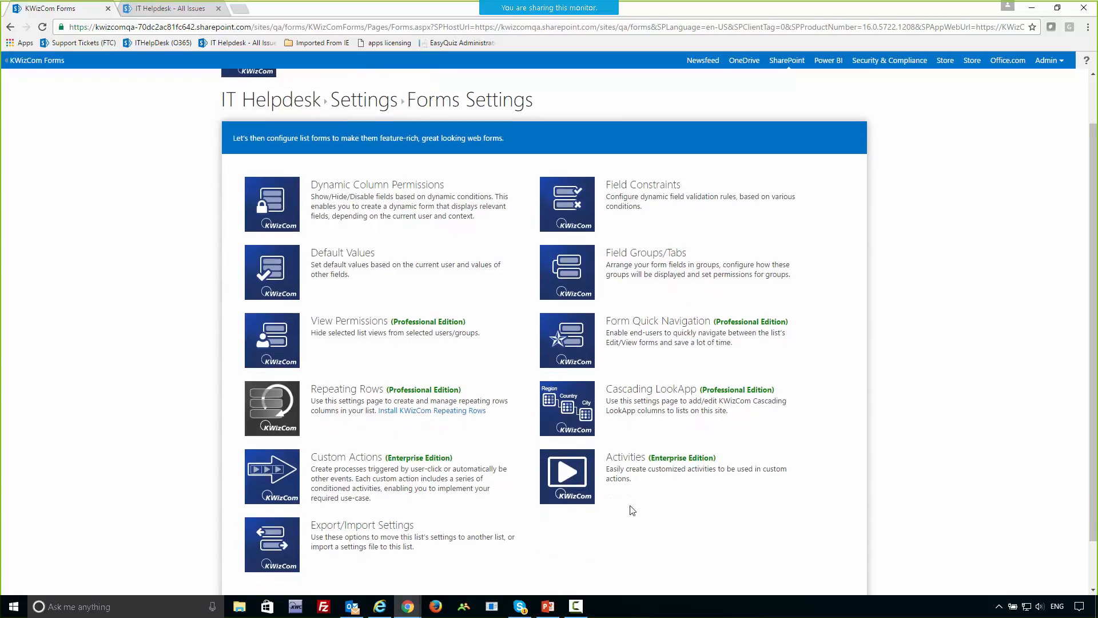
{"action": "left_click", "coordinate": [568, 477]}
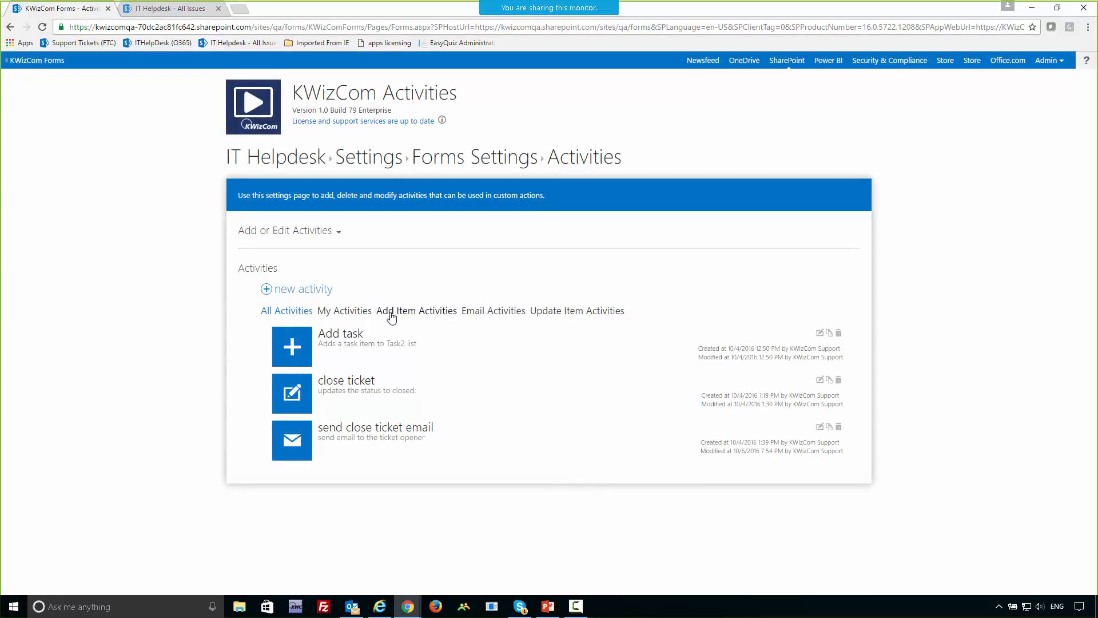
{"action": "left_click", "coordinate": [296, 291]}
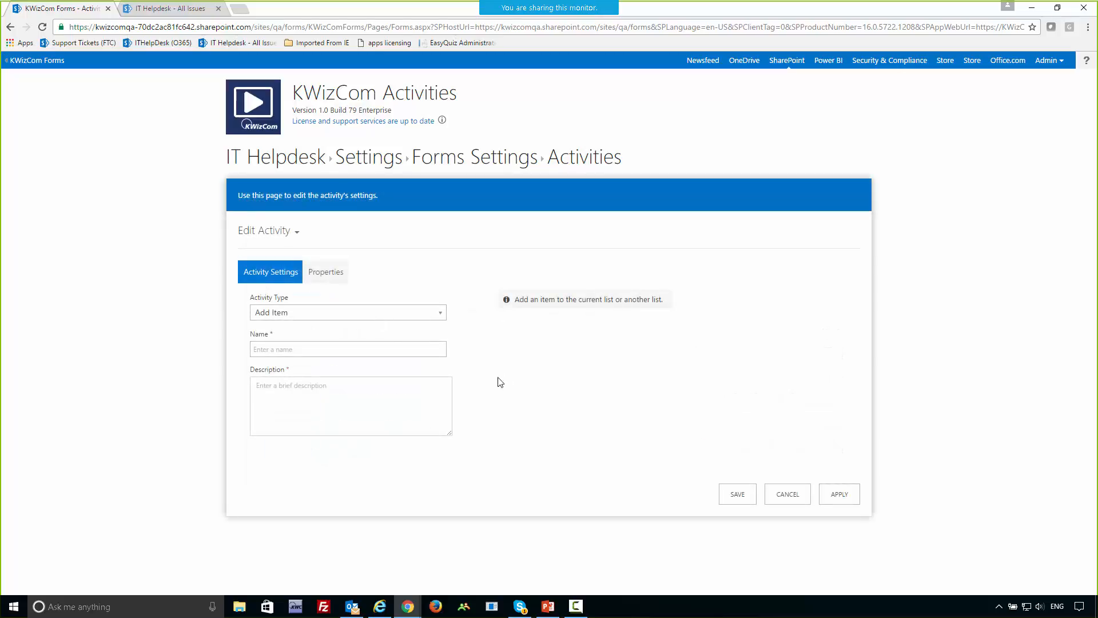
{"action": "left_click", "coordinate": [330, 315]}
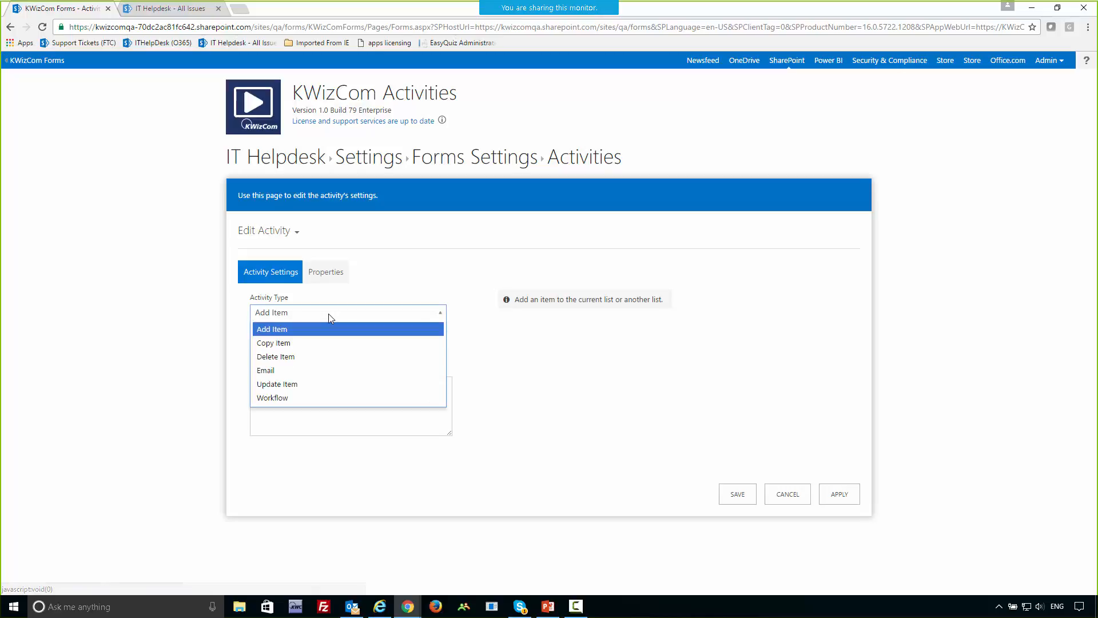
{"action": "left_click", "coordinate": [320, 385]}
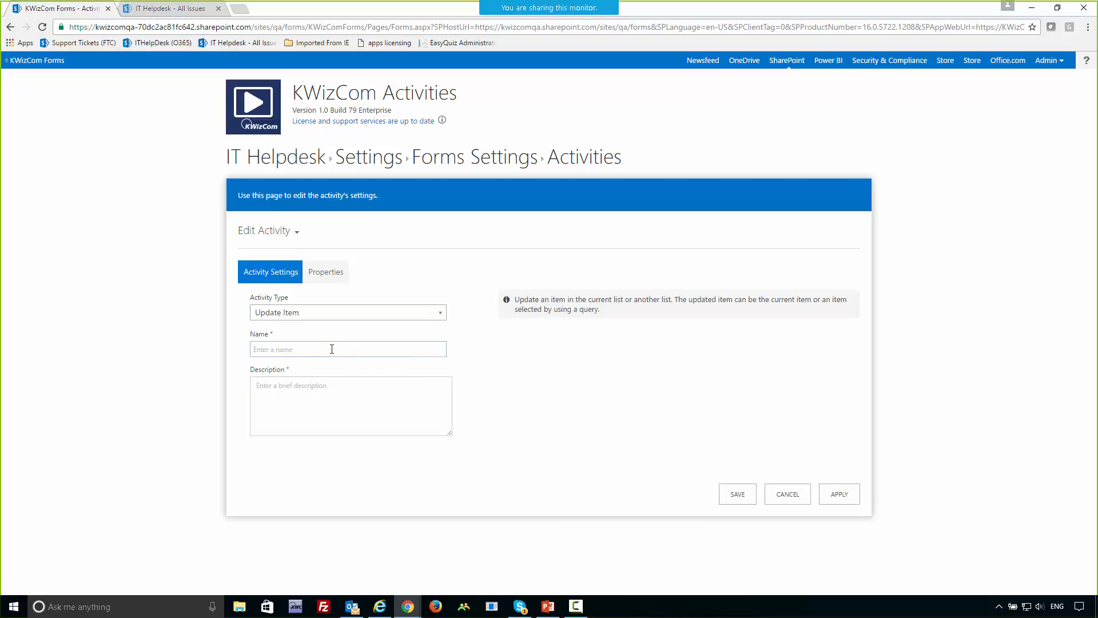
{"action": "type", "text": "Assign task"}
{"action": "left_click", "coordinate": [346, 427]}
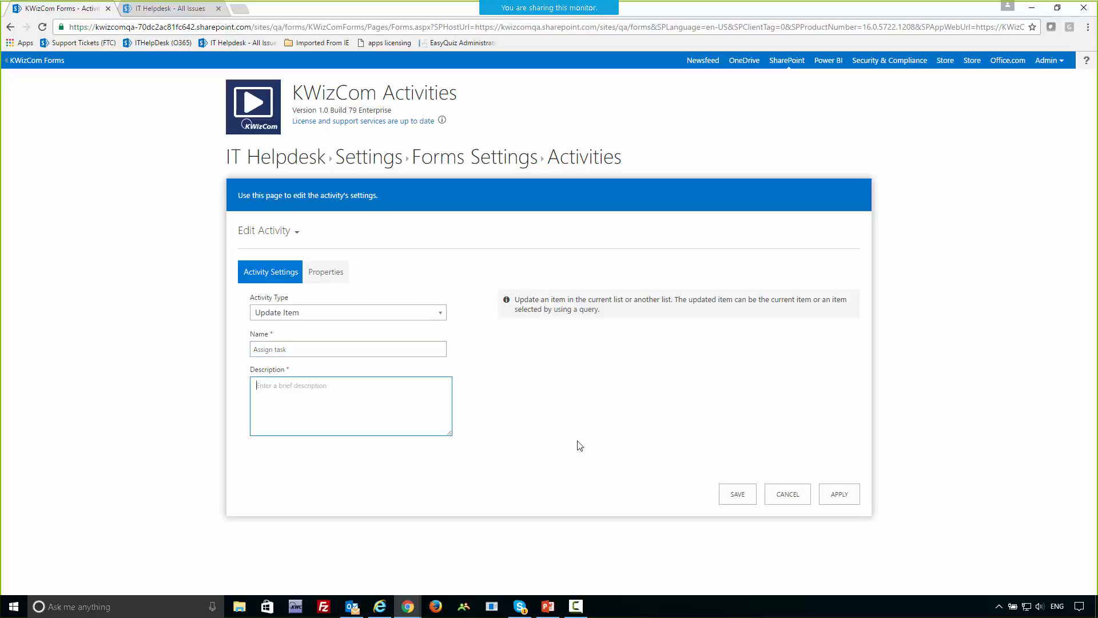
{"action": "type", "text": "Assign atask to a parameter user"}
Step: In the activity's properties, add the Assigned To field to the fields to update and set its value to [%user%]
{"action": "left_click", "coordinate": [337, 280]}
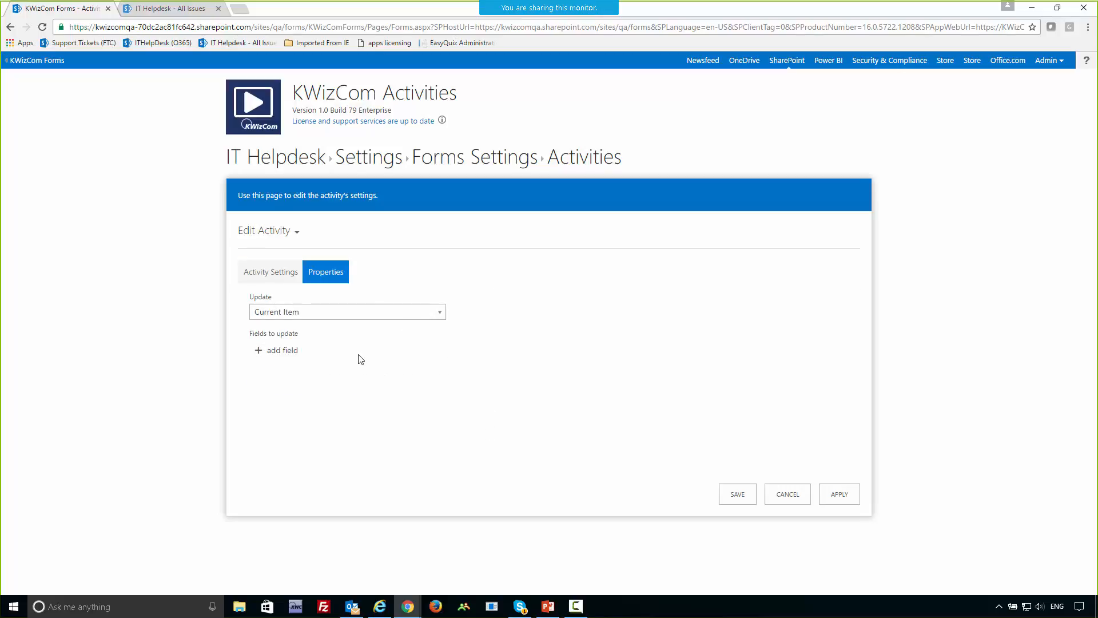
{"action": "left_click", "coordinate": [291, 359]}
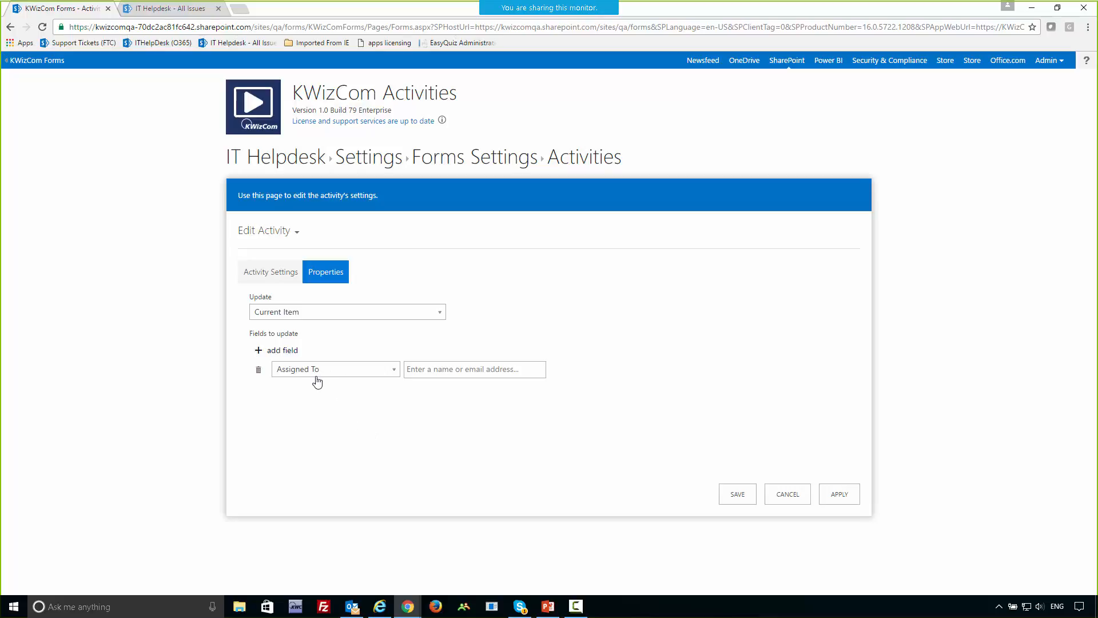
{"action": "left_click", "coordinate": [432, 370]}
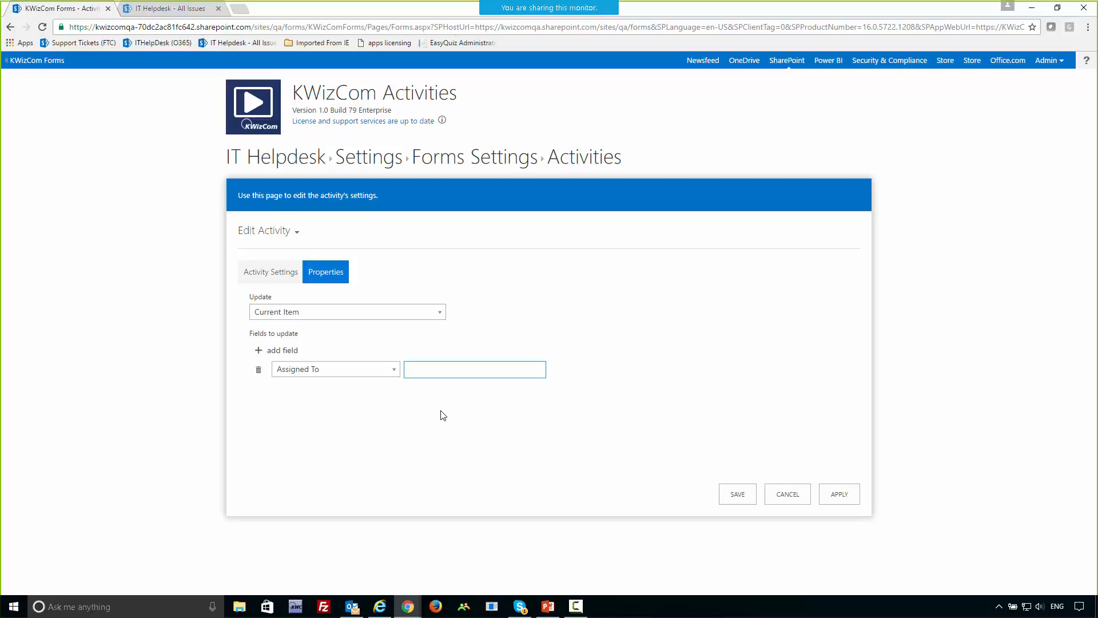
{"action": "type", "text": "[%user%]"}
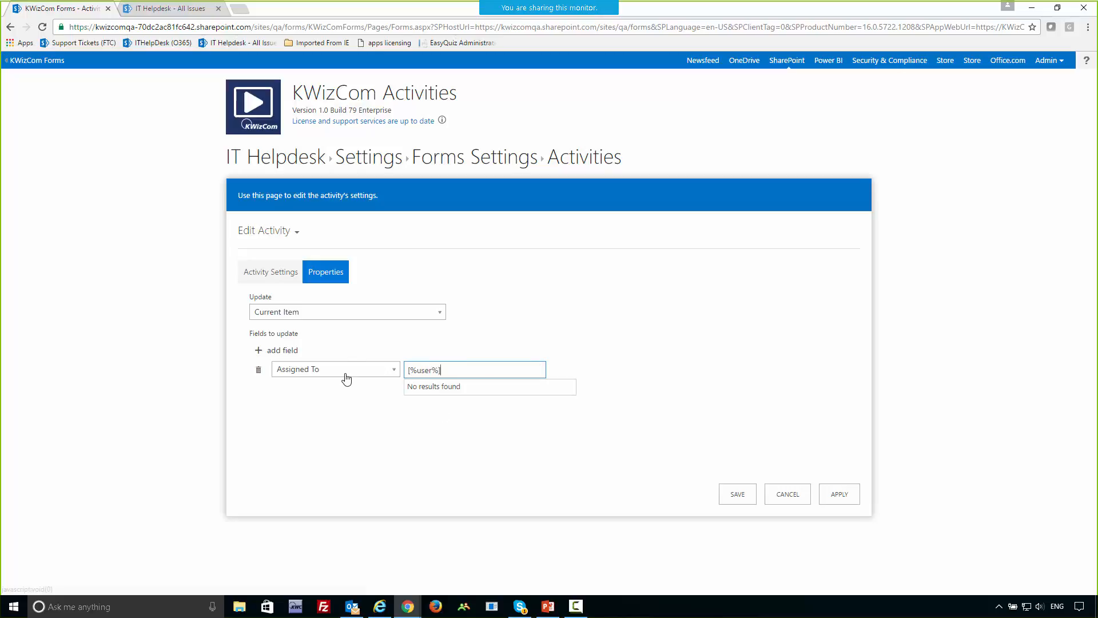
Step: Add the Issue Status field to the fields to update with the value In Progress, and save the Assign task activity
{"action": "left_click", "coordinate": [452, 440]}
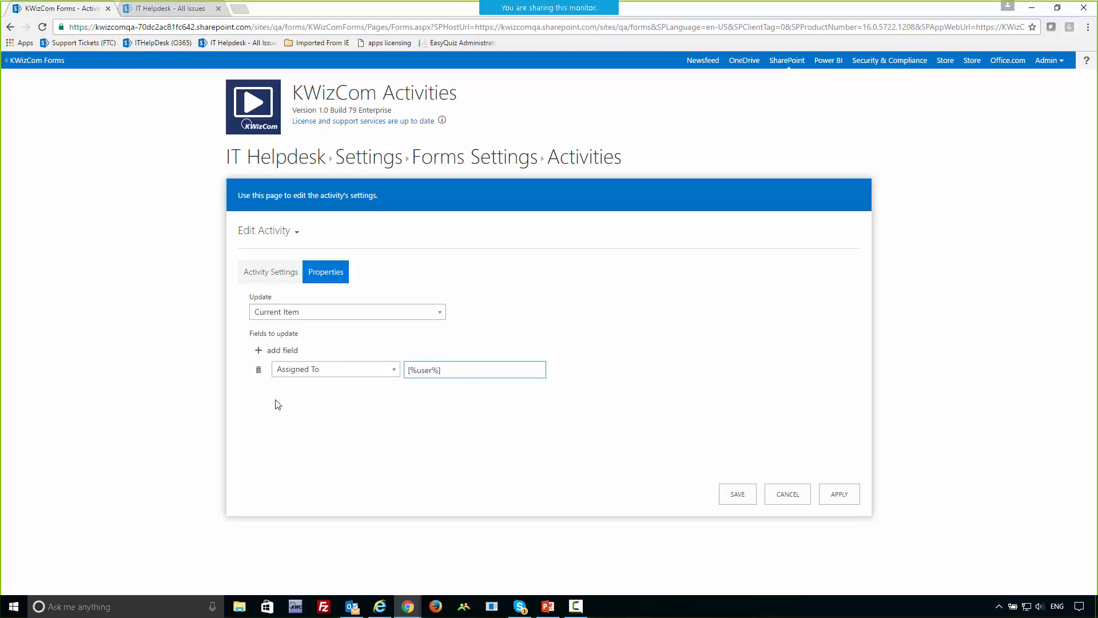
{"action": "left_click", "coordinate": [283, 350]}
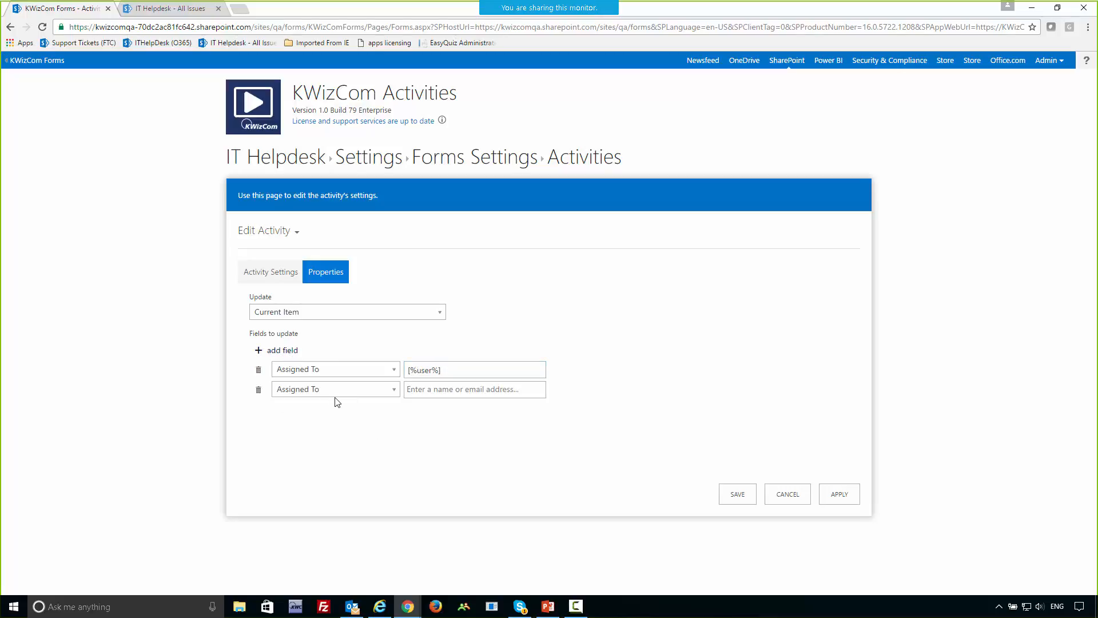
{"action": "left_click", "coordinate": [334, 390]}
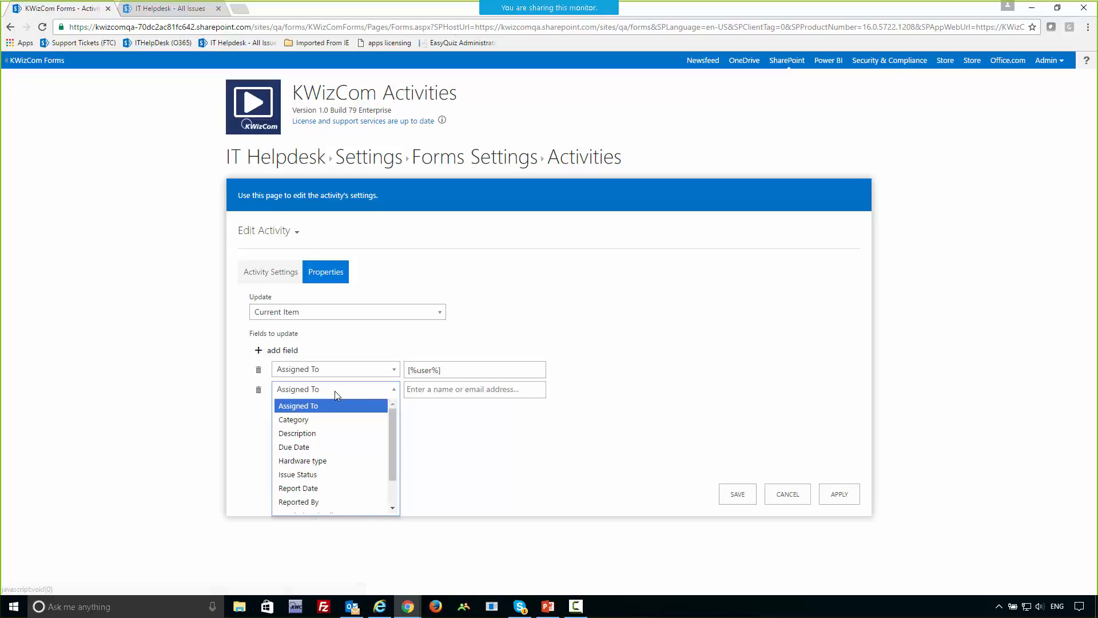
{"action": "left_click", "coordinate": [333, 475]}
{"action": "left_click", "coordinate": [460, 392]}
{"action": "left_click", "coordinate": [454, 420]}
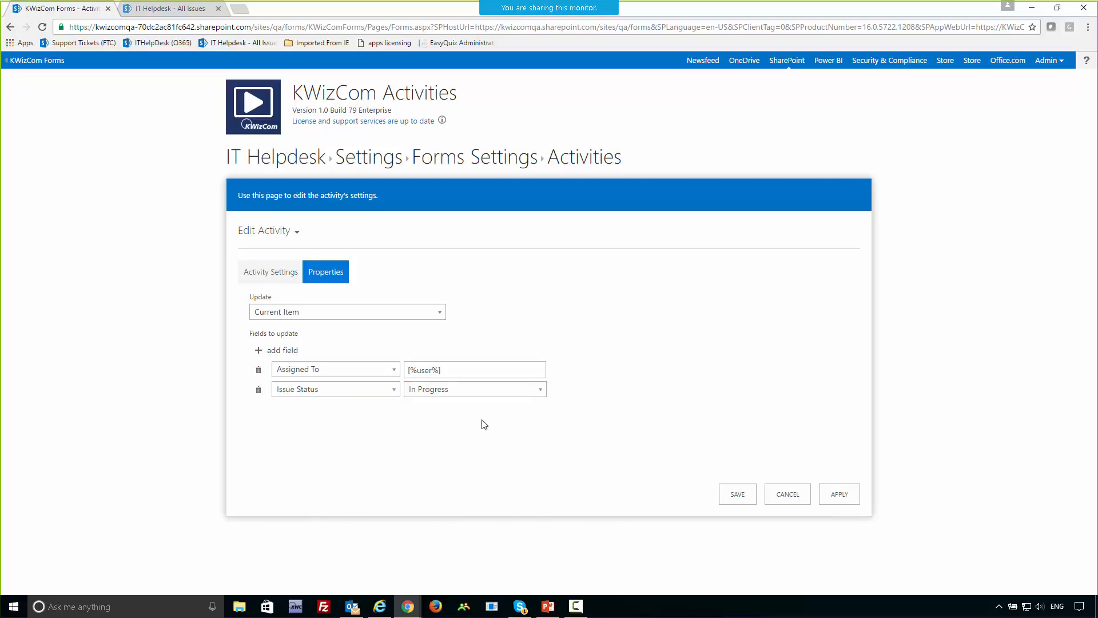
{"action": "left_click", "coordinate": [731, 496]}
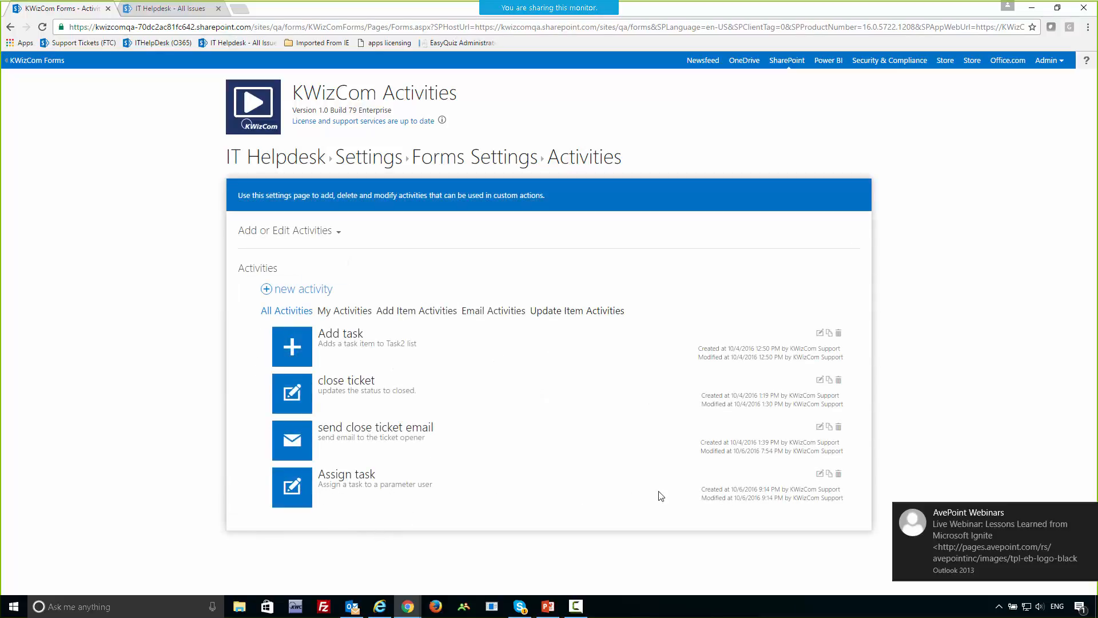
Step: From the list's Forms Settings, create a new custom action of type Ribbon Button Action
{"action": "left_click", "coordinate": [441, 166]}
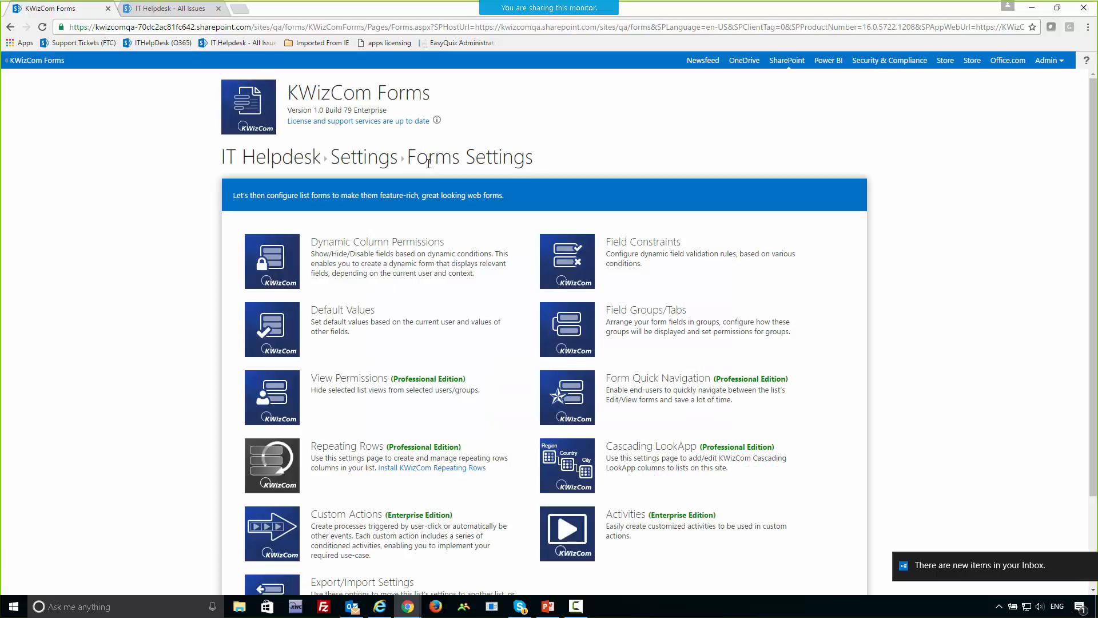
{"action": "scroll", "coordinate": [299, 445], "scroll_direction": "down", "scroll_amount": 2}
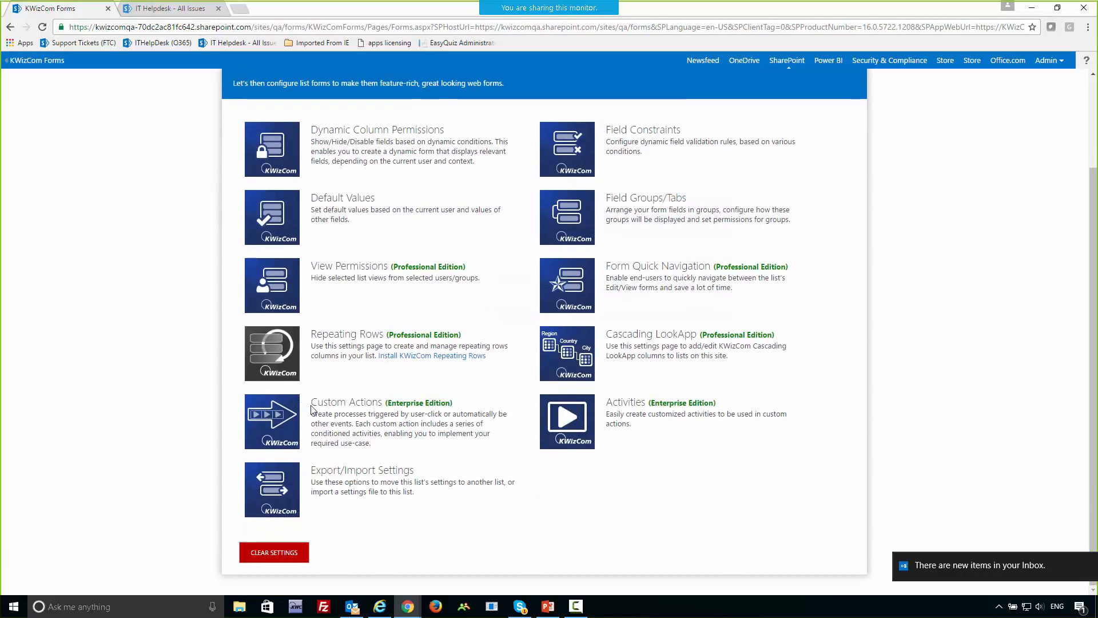
{"action": "left_click", "coordinate": [266, 429]}
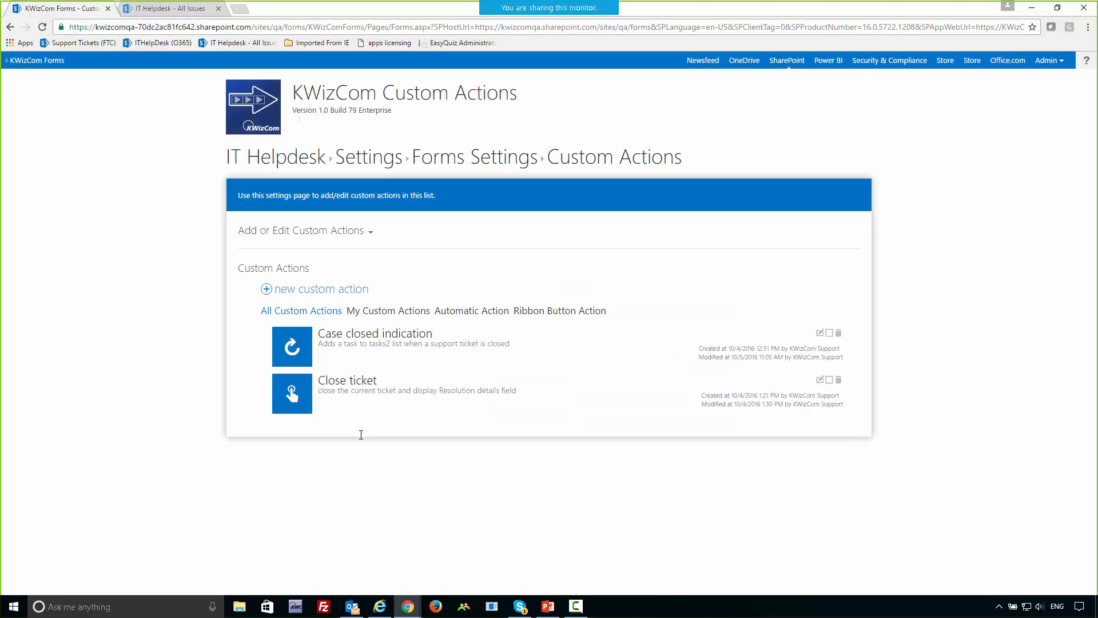
{"action": "left_click", "coordinate": [300, 293]}
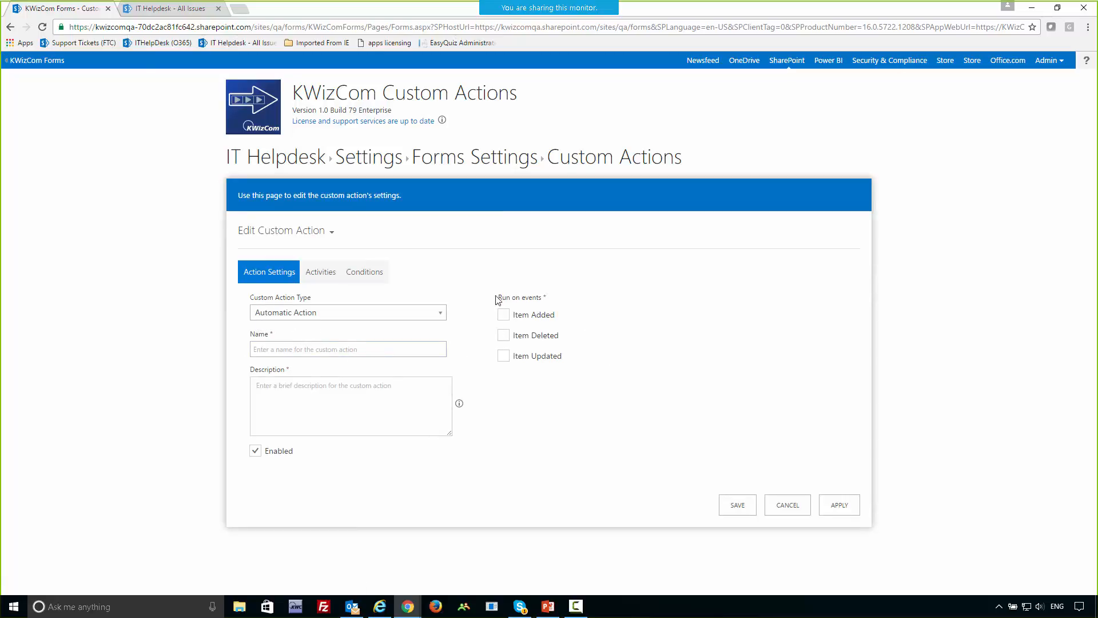
{"action": "left_click_drag", "start_coordinate": [496, 297], "coordinate": [558, 298]}
{"action": "left_click", "coordinate": [562, 306]}
{"action": "left_click", "coordinate": [339, 312]}
{"action": "left_click", "coordinate": [339, 343]}
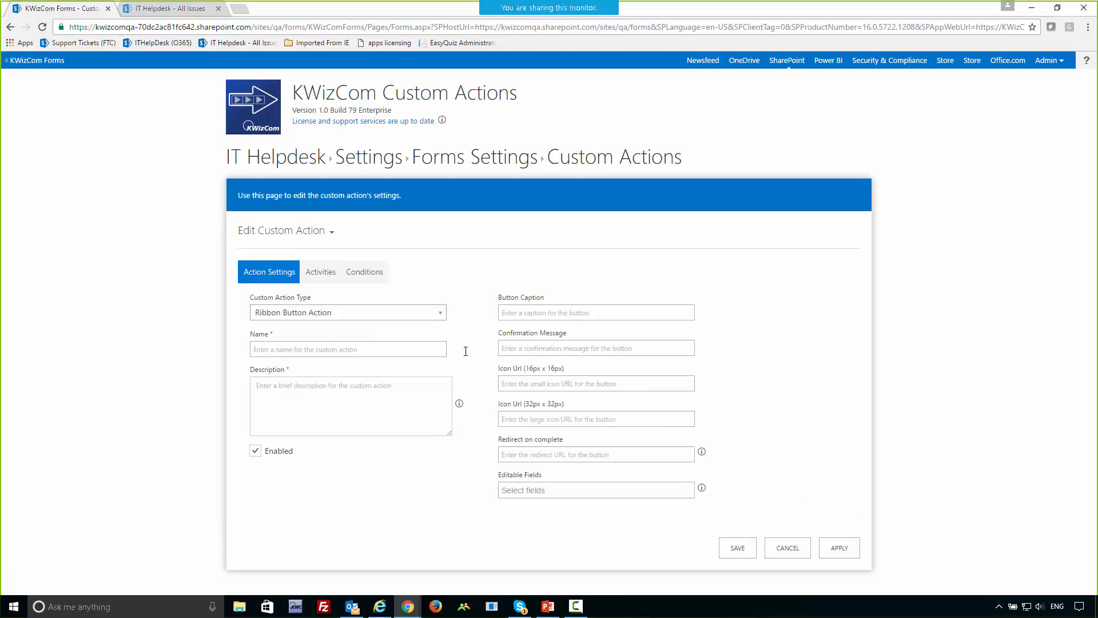
Step: Set the custom action's name and button caption to "Assign to me" and its description to "Assign the current support ticket to myself"
{"action": "left_click", "coordinate": [293, 350]}
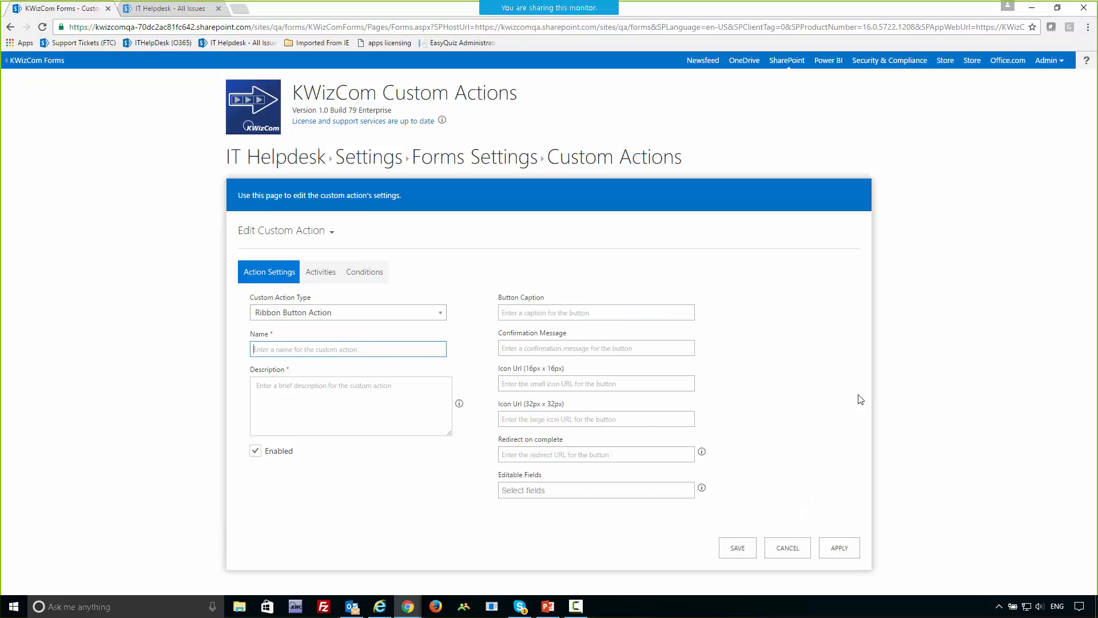
{"action": "type", "text": "Assign to me"}
{"action": "key", "text": "ctrl+a"}
{"action": "key", "text": "ctrl+c"}
{"action": "left_click", "coordinate": [530, 319]}
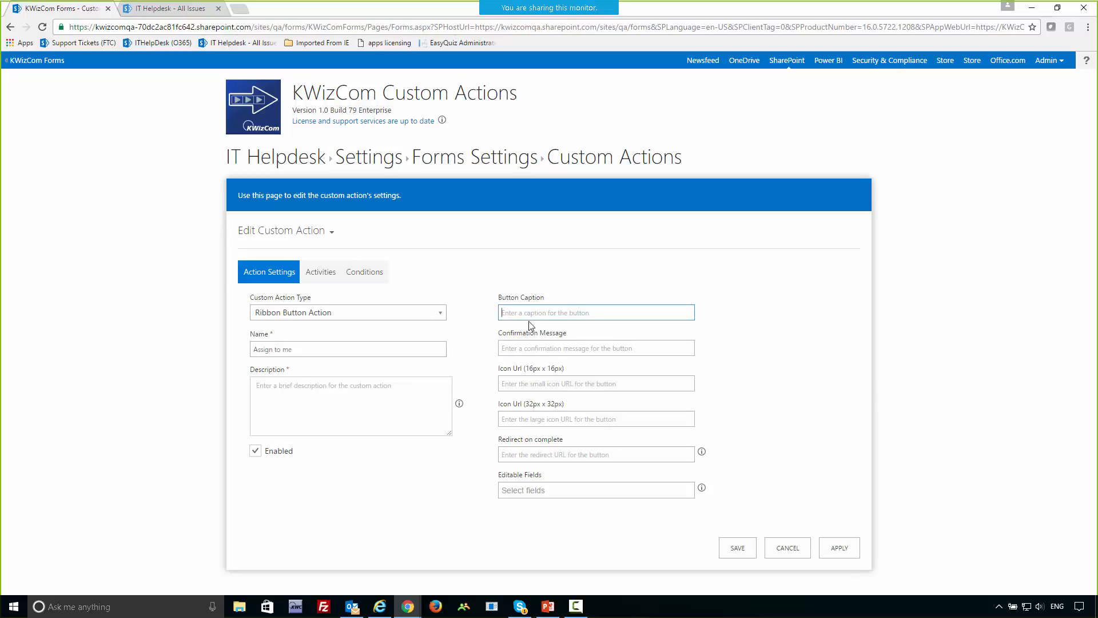
{"action": "key", "text": "ctrl+v"}
{"action": "left_click", "coordinate": [336, 392]}
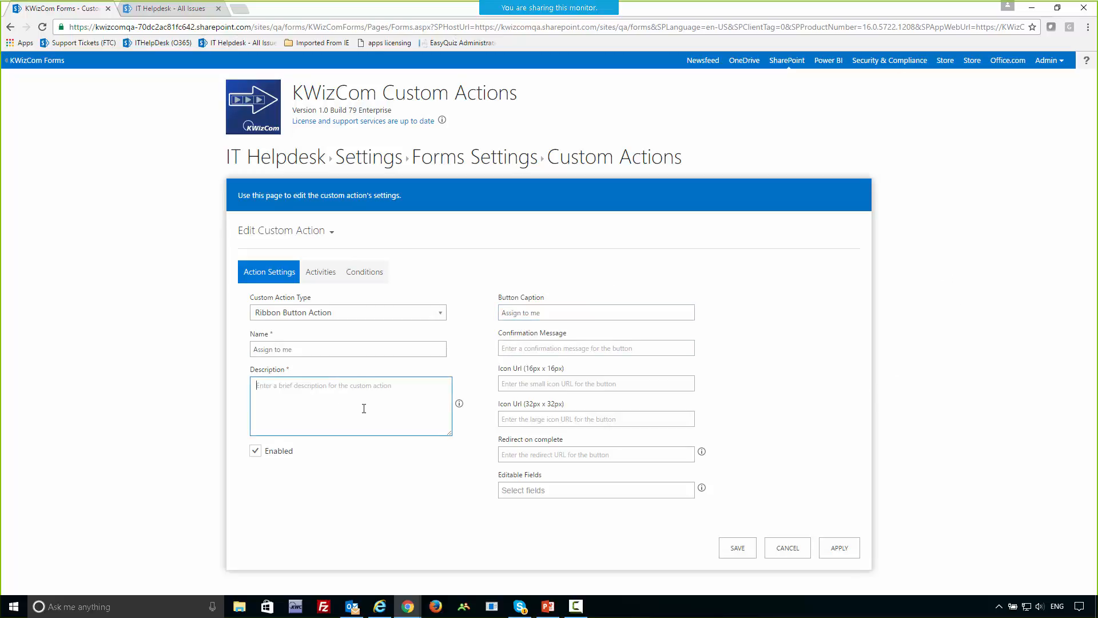
{"action": "type", "text": "Assign the current support ticket to myself"}
Step: Set the custom action to redirect on complete to the [Edit Item] token, copied from the field's help text
{"action": "left_click", "coordinate": [514, 455]}
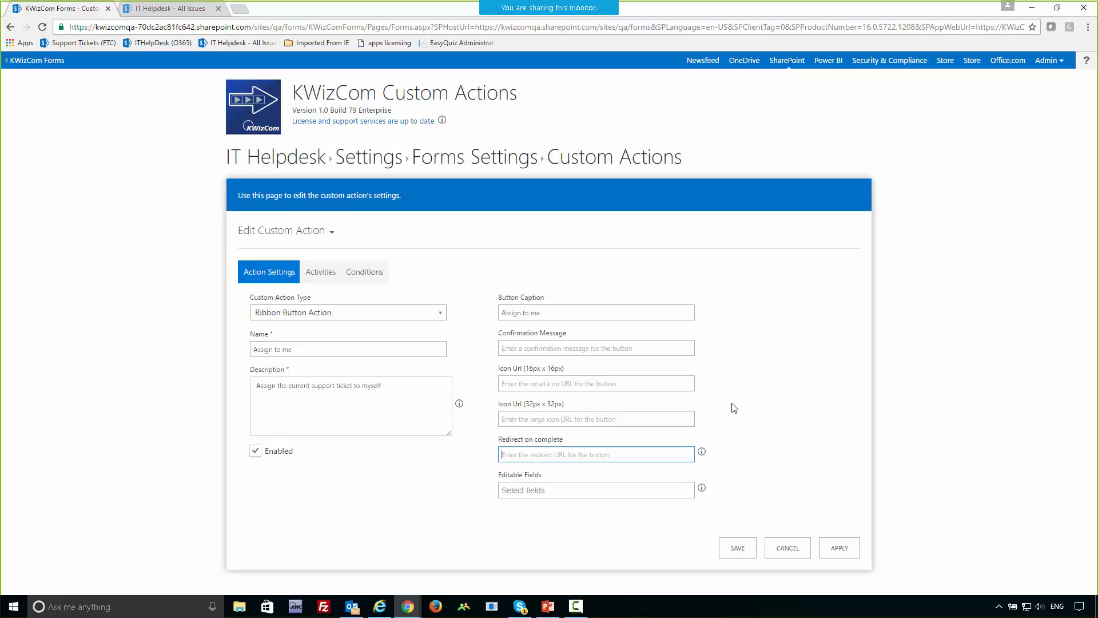
{"action": "left_click", "coordinate": [702, 452]}
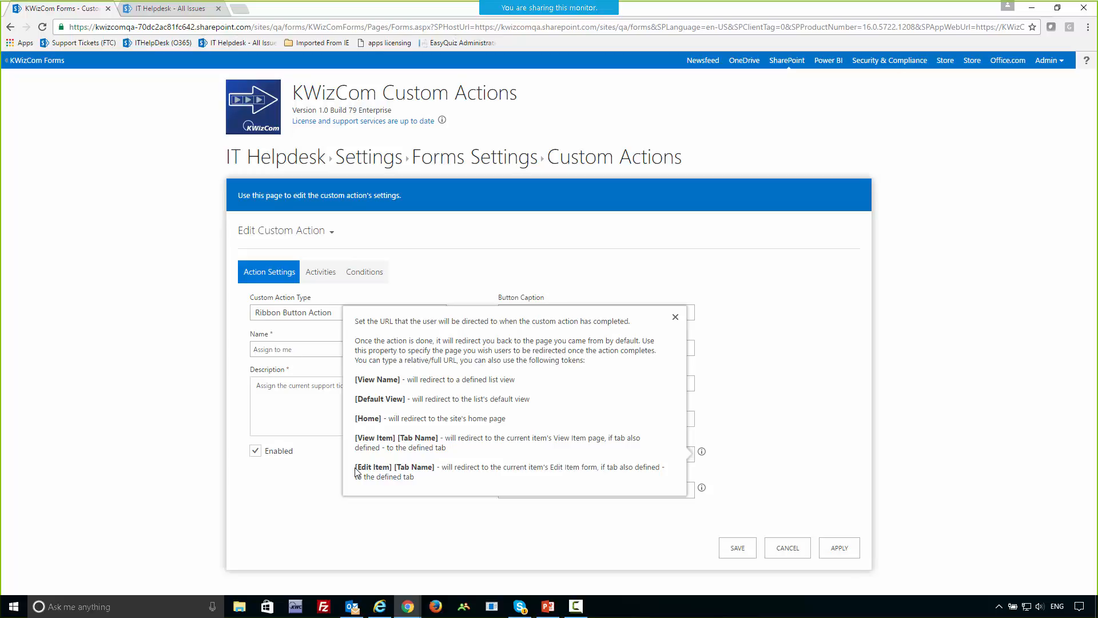
{"action": "left_click_drag", "start_coordinate": [355, 468], "coordinate": [398, 472]}
{"action": "key", "text": "ctrl+c"}
{"action": "left_click", "coordinate": [675, 319]}
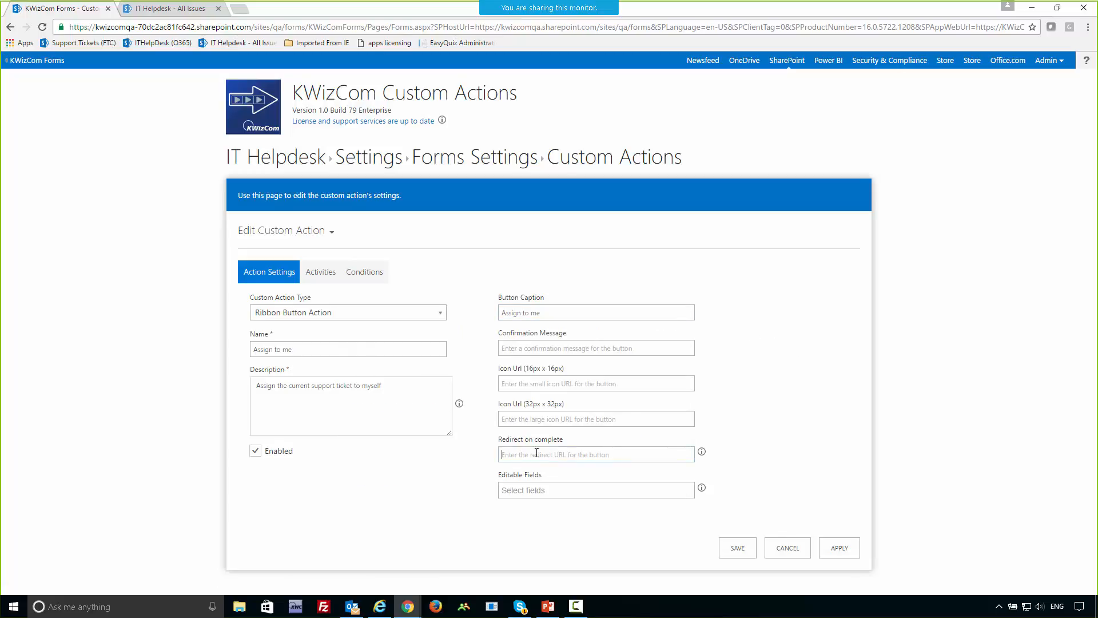
{"action": "key", "text": "ctrl+v"}
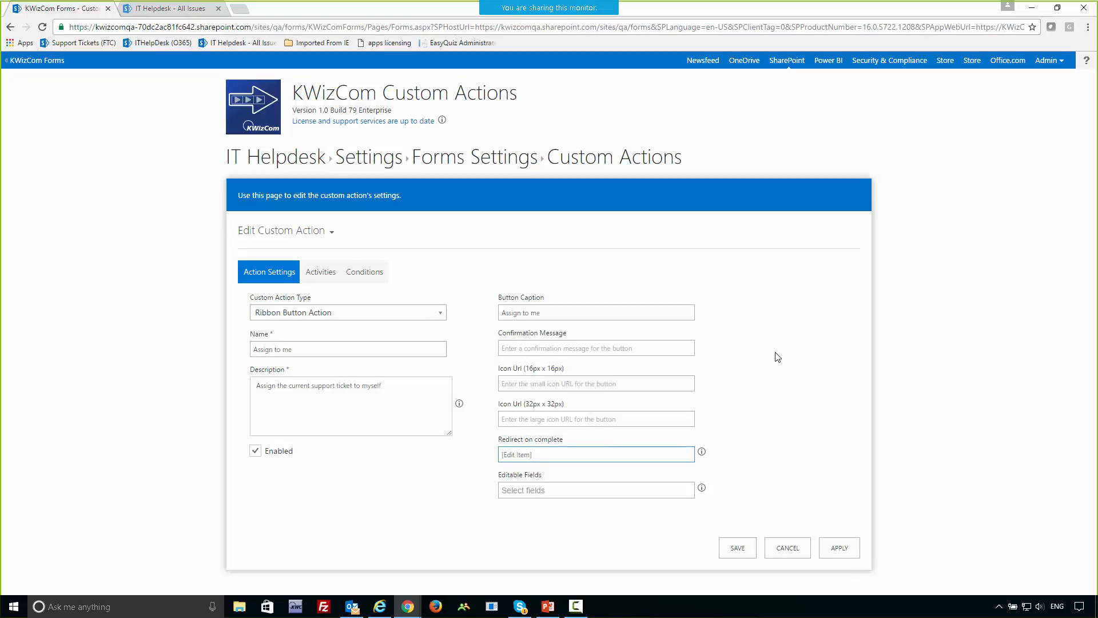
Step: Add the Assign task activity to the custom action's activities
{"action": "left_click", "coordinate": [314, 279]}
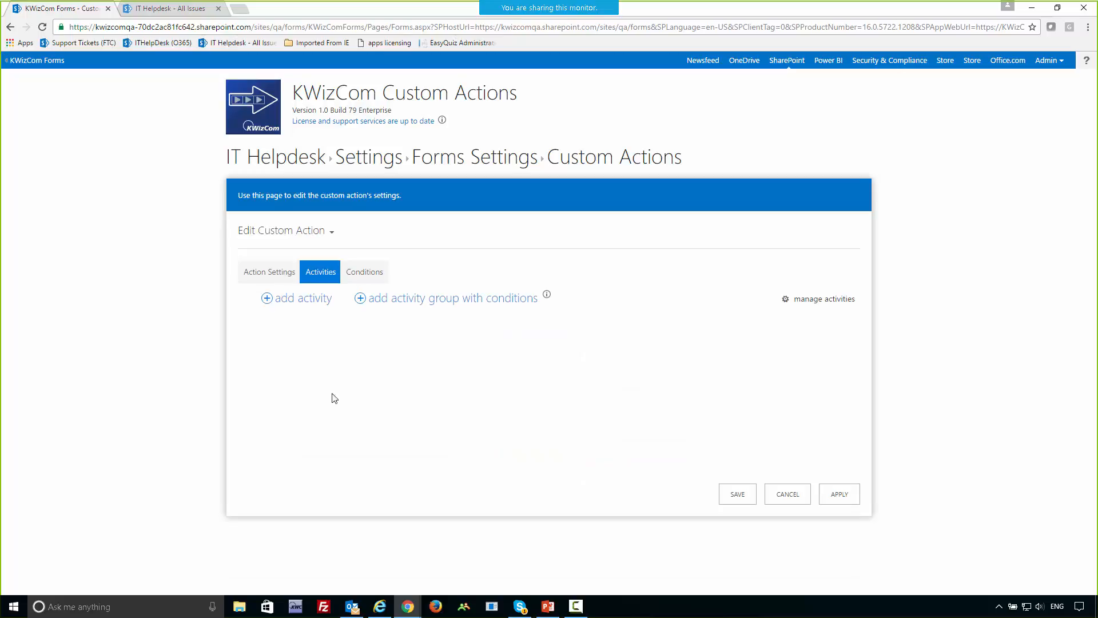
{"action": "left_click", "coordinate": [292, 300]}
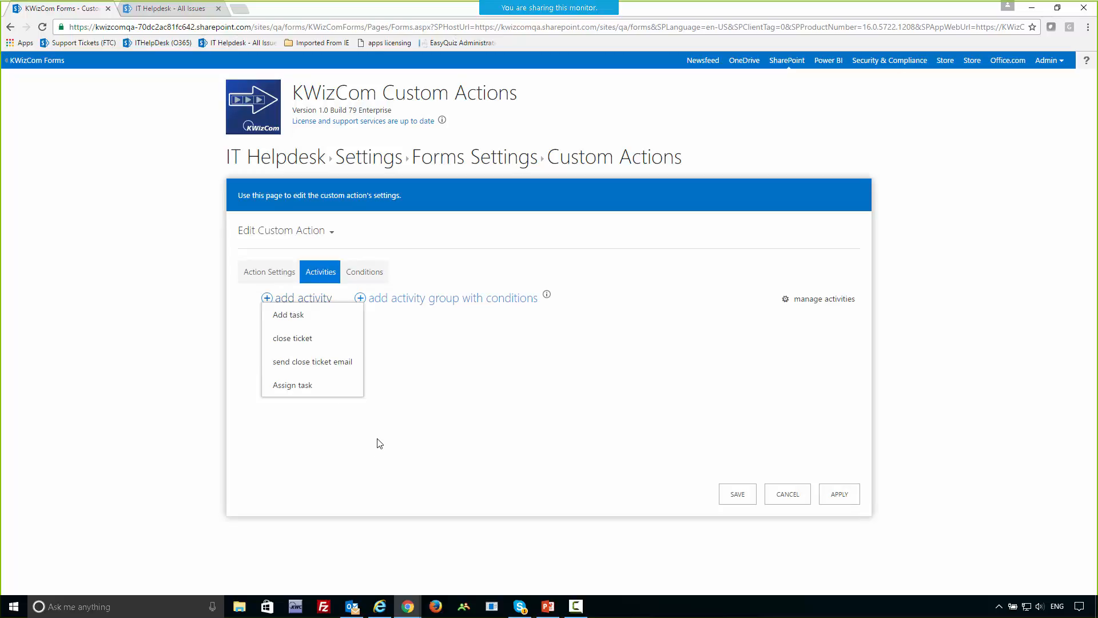
{"action": "left_click", "coordinate": [376, 439]}
{"action": "left_click", "coordinate": [303, 302]}
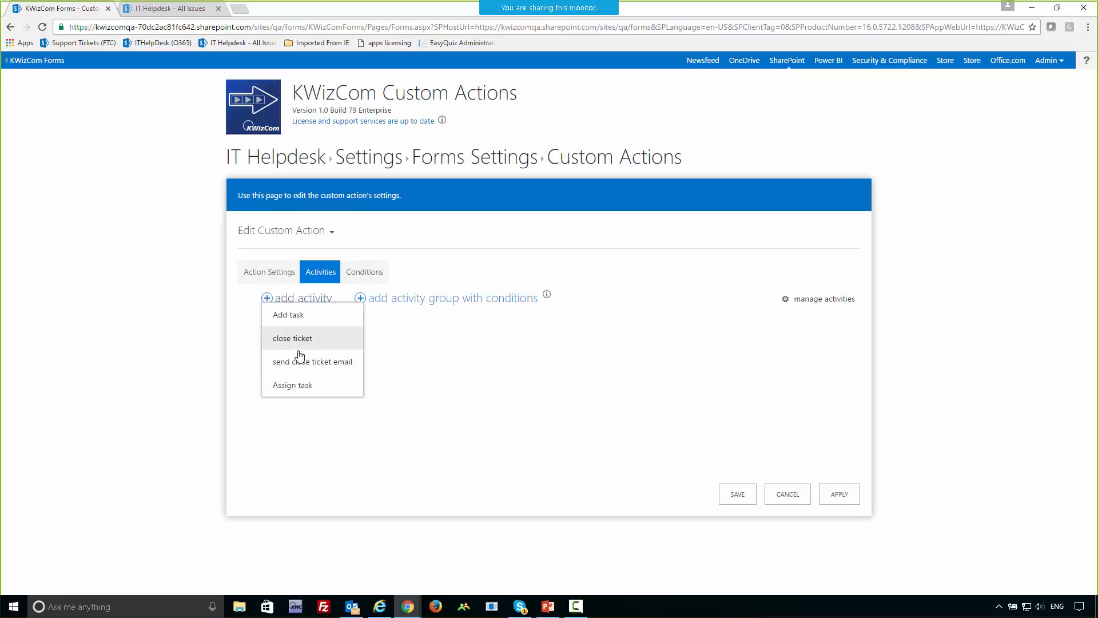
{"action": "left_click", "coordinate": [293, 387]}
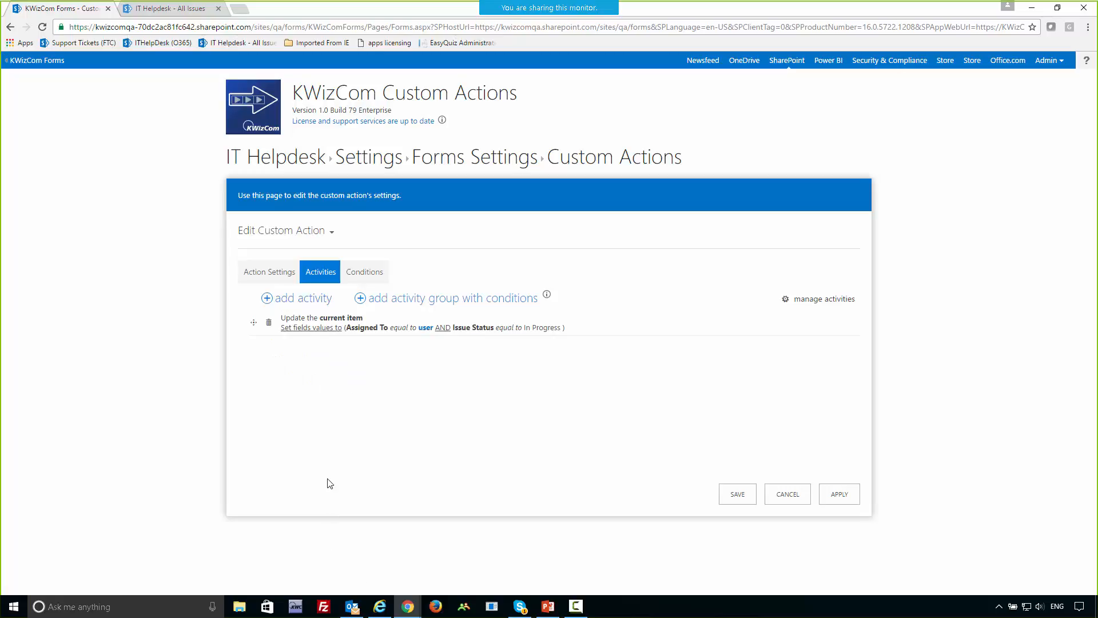
Step: Map the activity's user variable to [Me] in the Variable Map Editor
{"action": "left_click", "coordinate": [425, 331]}
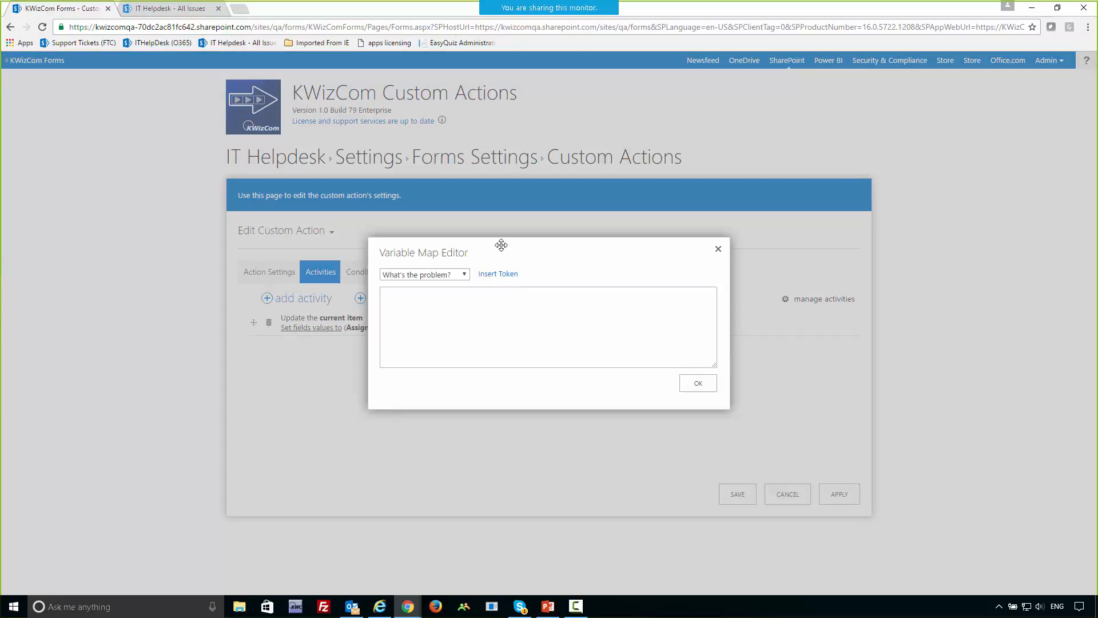
{"action": "left_click_drag", "start_coordinate": [501, 245], "coordinate": [476, 288]}
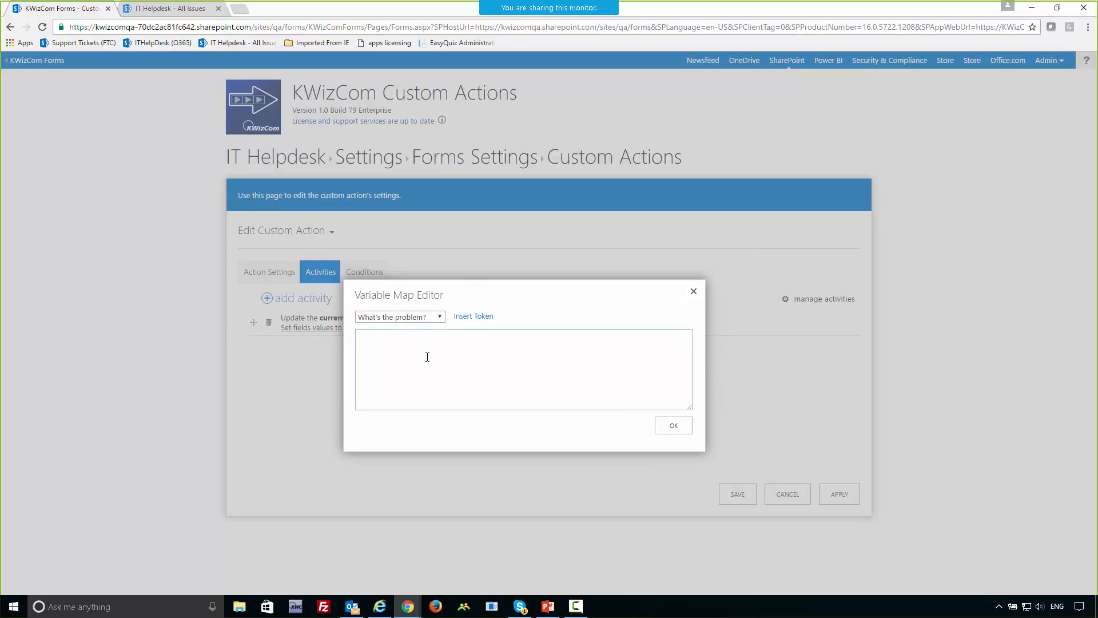
{"action": "left_click", "coordinate": [440, 318]}
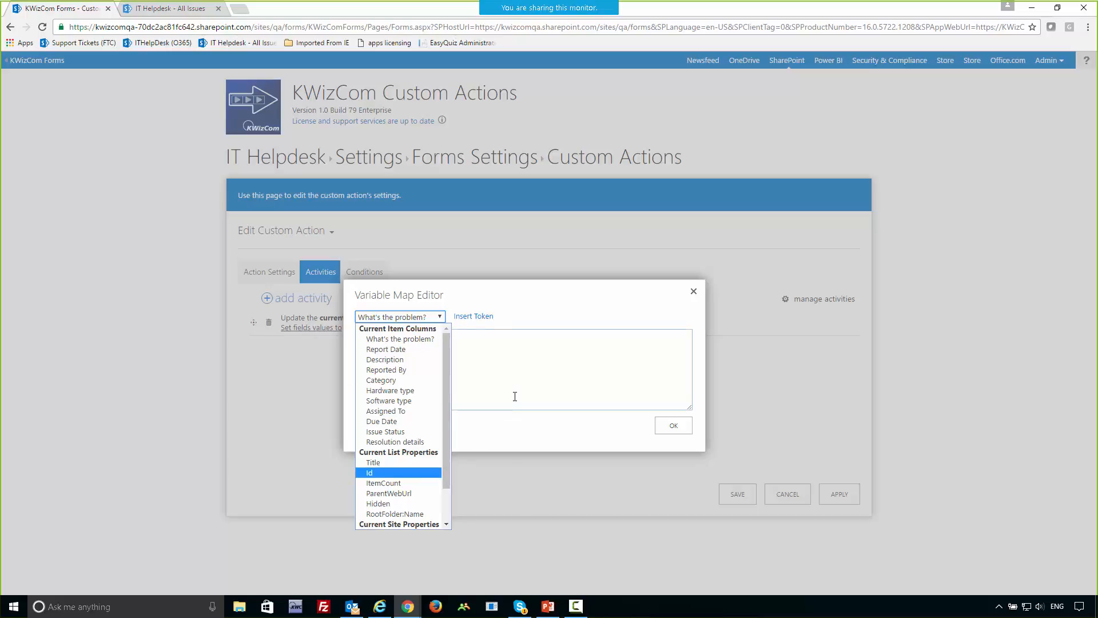
{"action": "left_click_drag", "start_coordinate": [444, 414], "coordinate": [446, 445]}
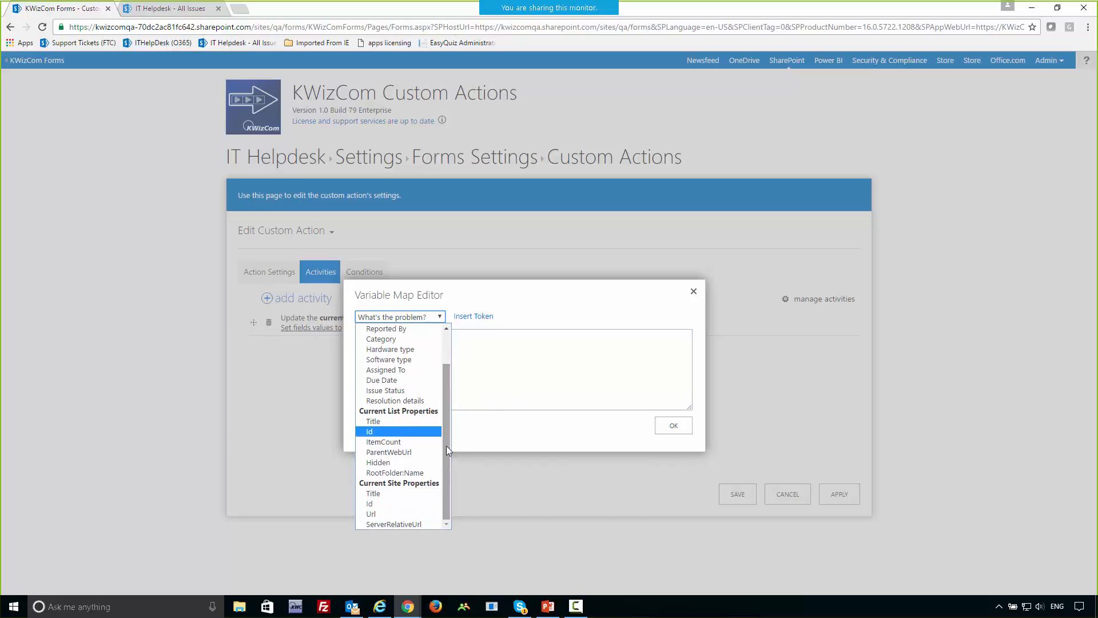
{"action": "left_click", "coordinate": [475, 369]}
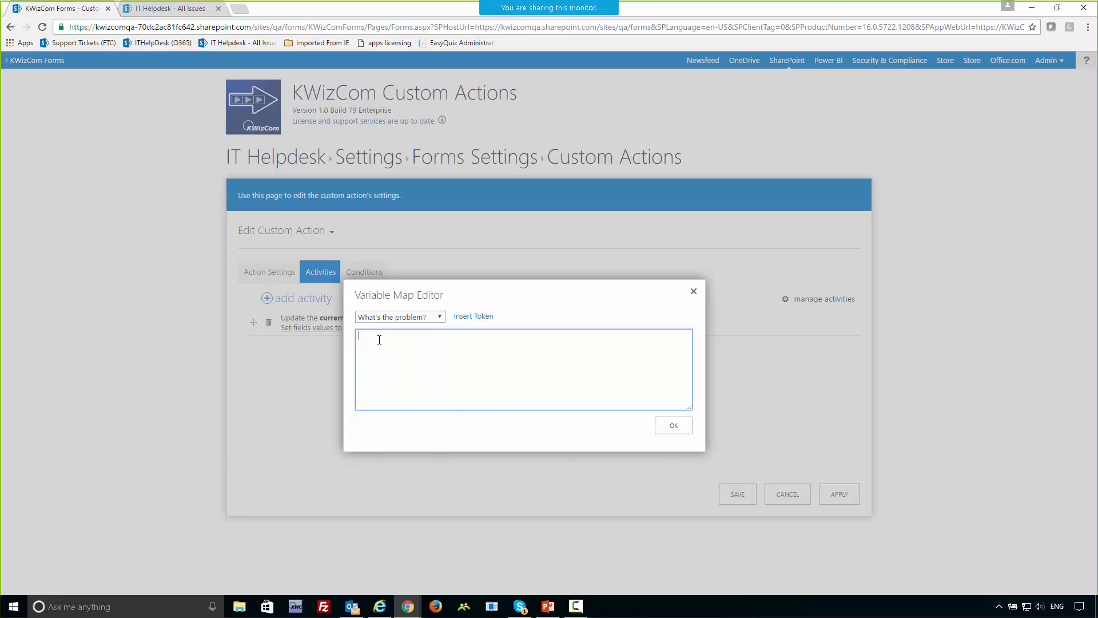
{"action": "type", "text": "[Me]"}
{"action": "left_click", "coordinate": [678, 428]}
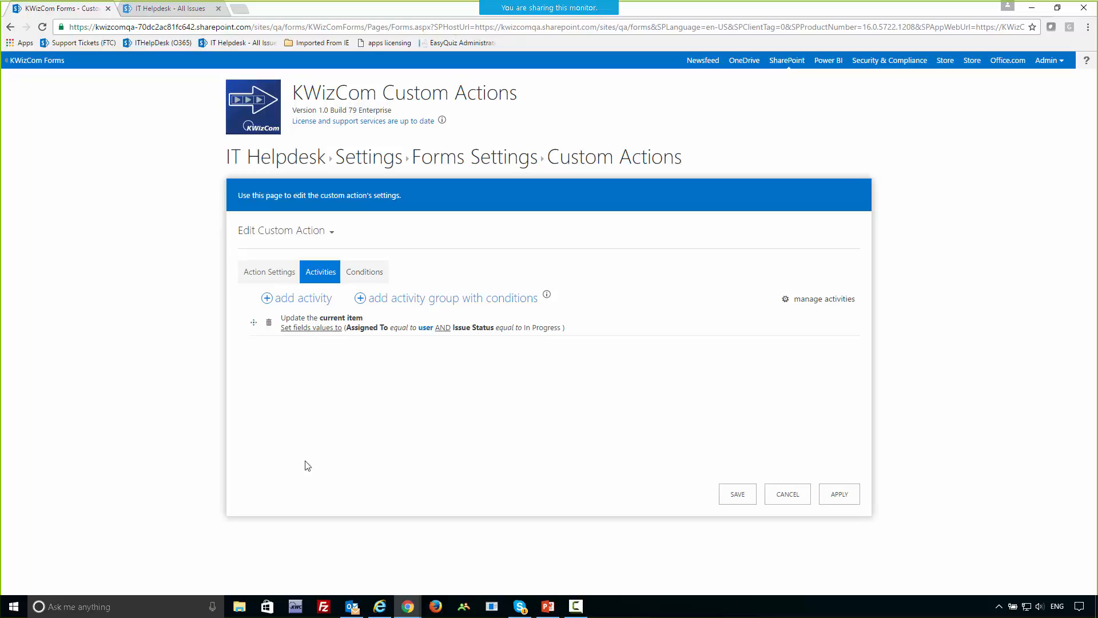
Step: Add a condition to the custom action requiring that Assigned To is empty
{"action": "left_click", "coordinate": [363, 273]}
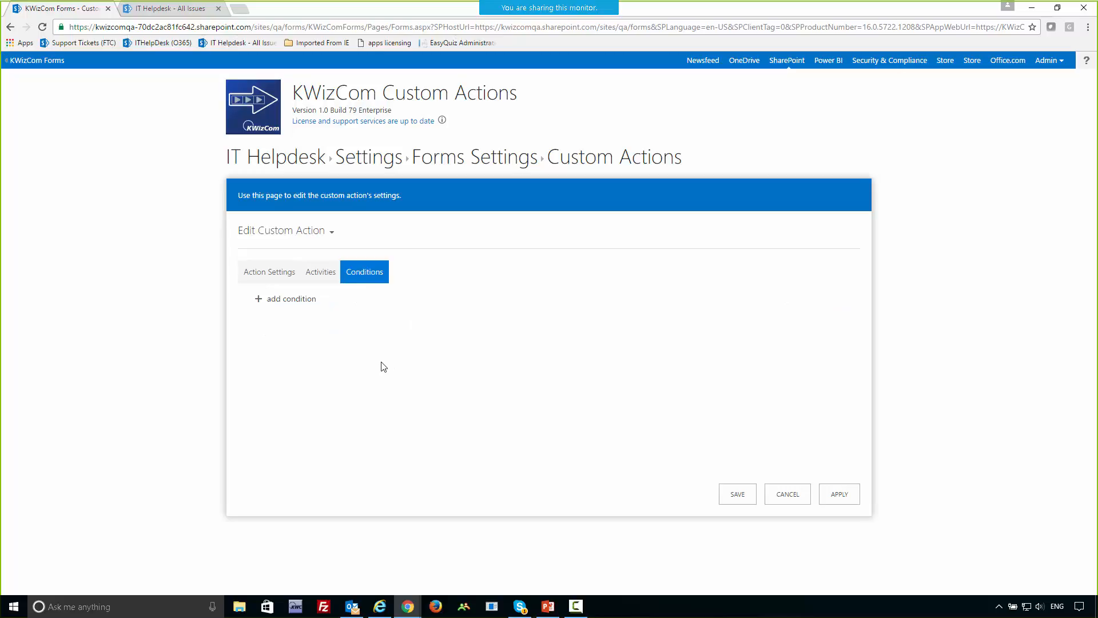
{"action": "left_click", "coordinate": [315, 280]}
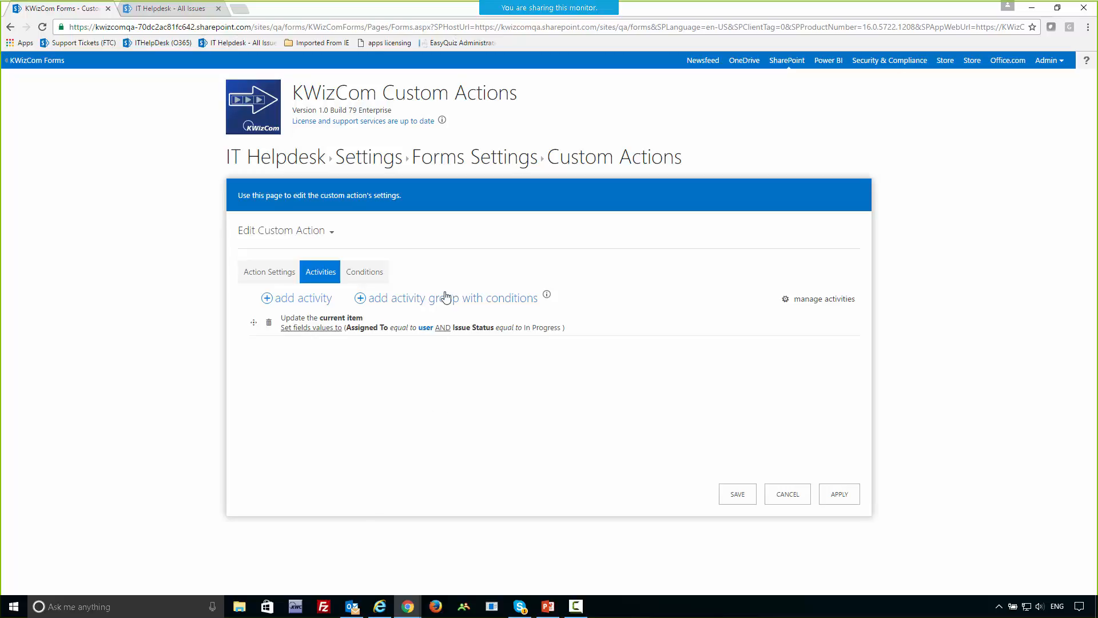
{"action": "left_click", "coordinate": [375, 275]}
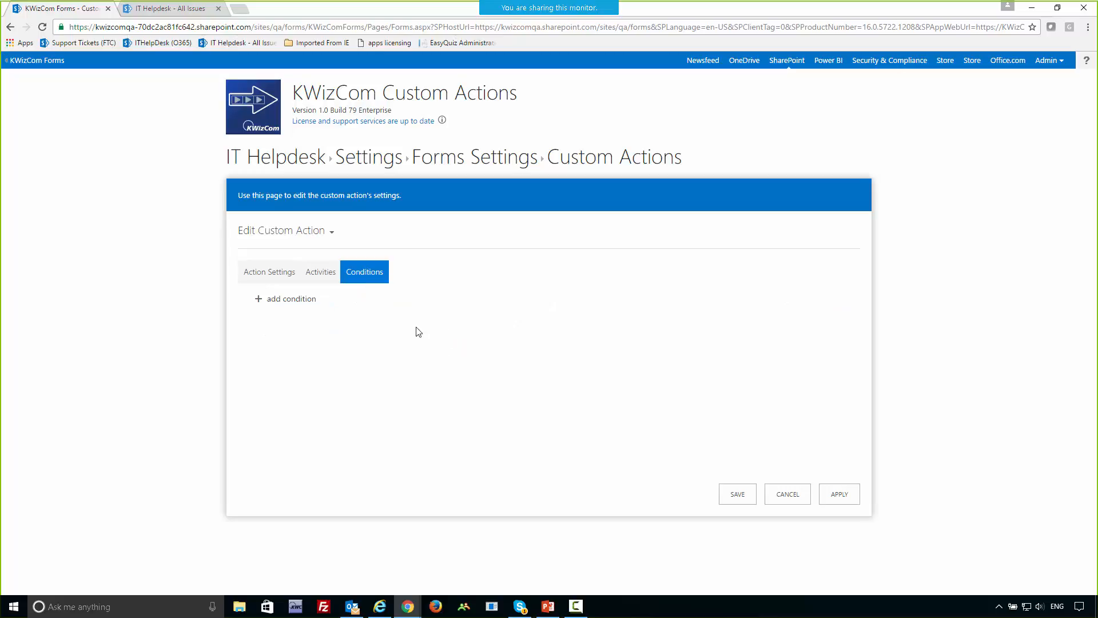
{"action": "left_click", "coordinate": [289, 299]}
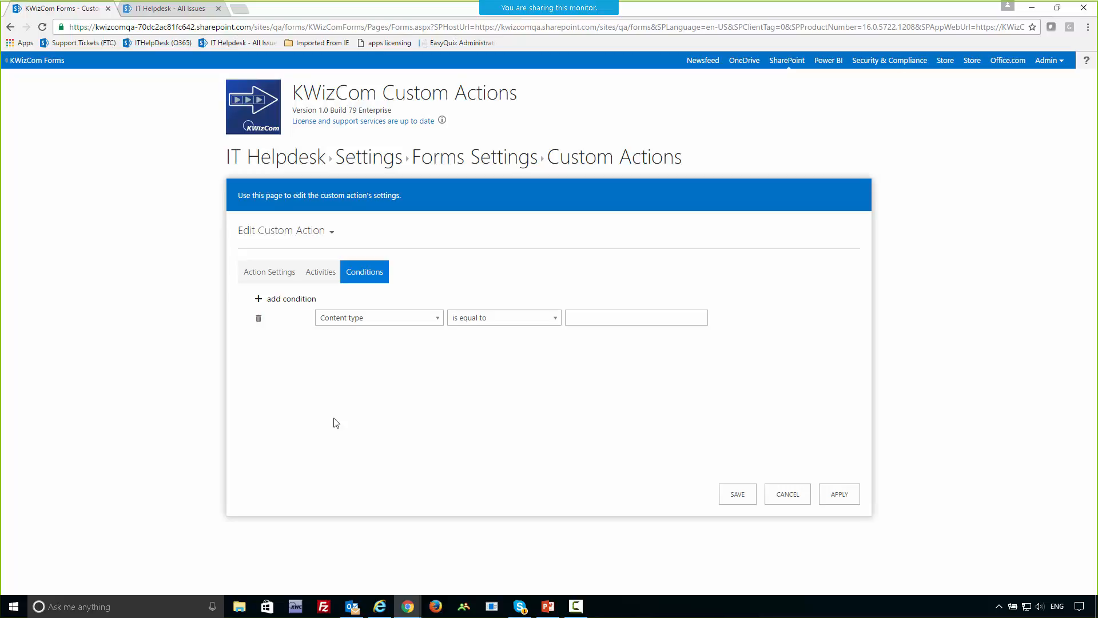
{"action": "left_click", "coordinate": [392, 319]}
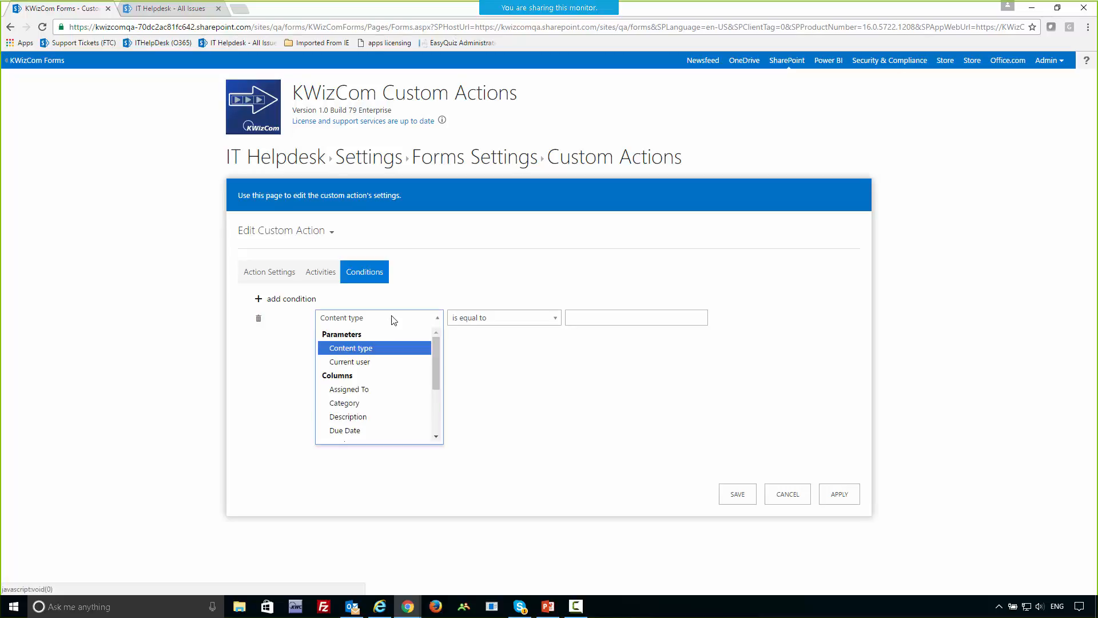
{"action": "left_click", "coordinate": [378, 389]}
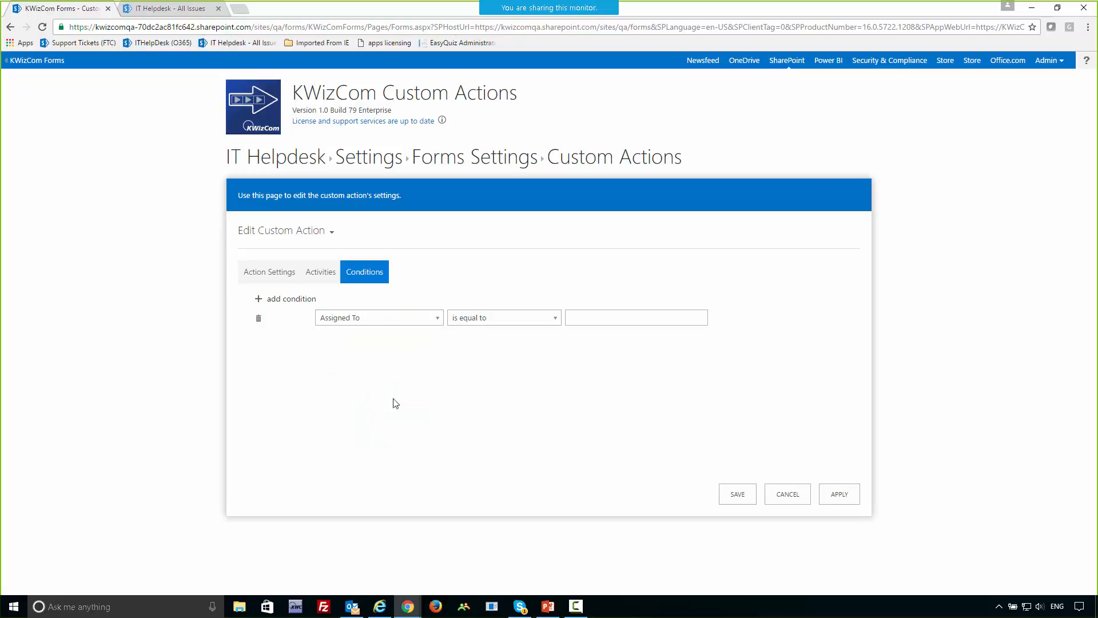
{"action": "left_click", "coordinate": [542, 319]}
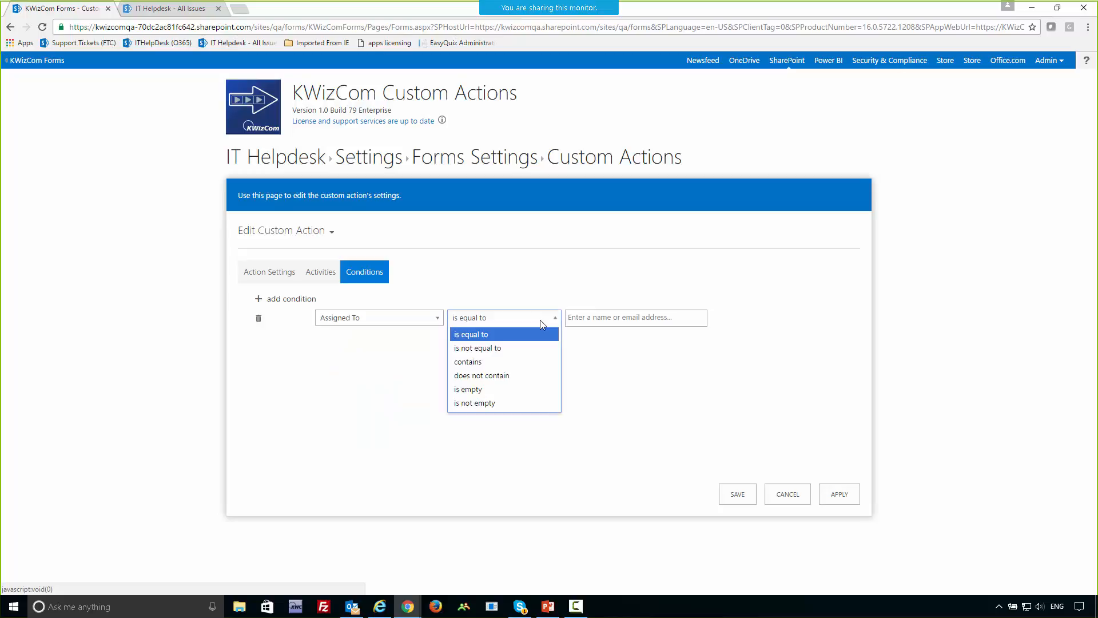
{"action": "left_click", "coordinate": [521, 390]}
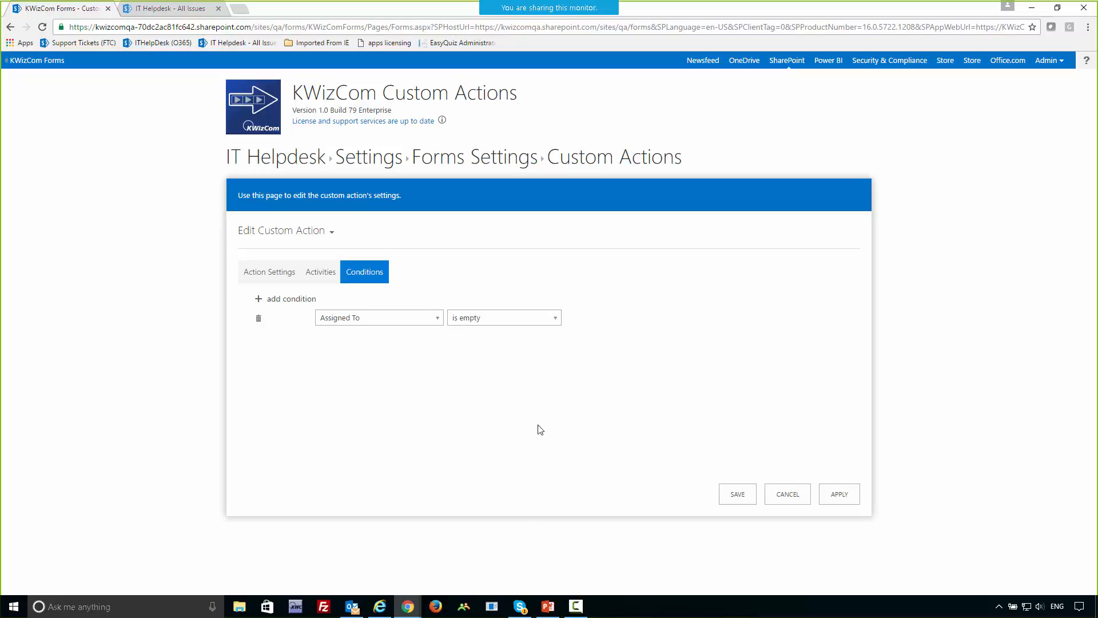
Step: Save the custom action and check its Assign to me button on the already assigned "printer not working" ticket in the IT Helpdesk list
{"action": "left_click", "coordinate": [736, 496]}
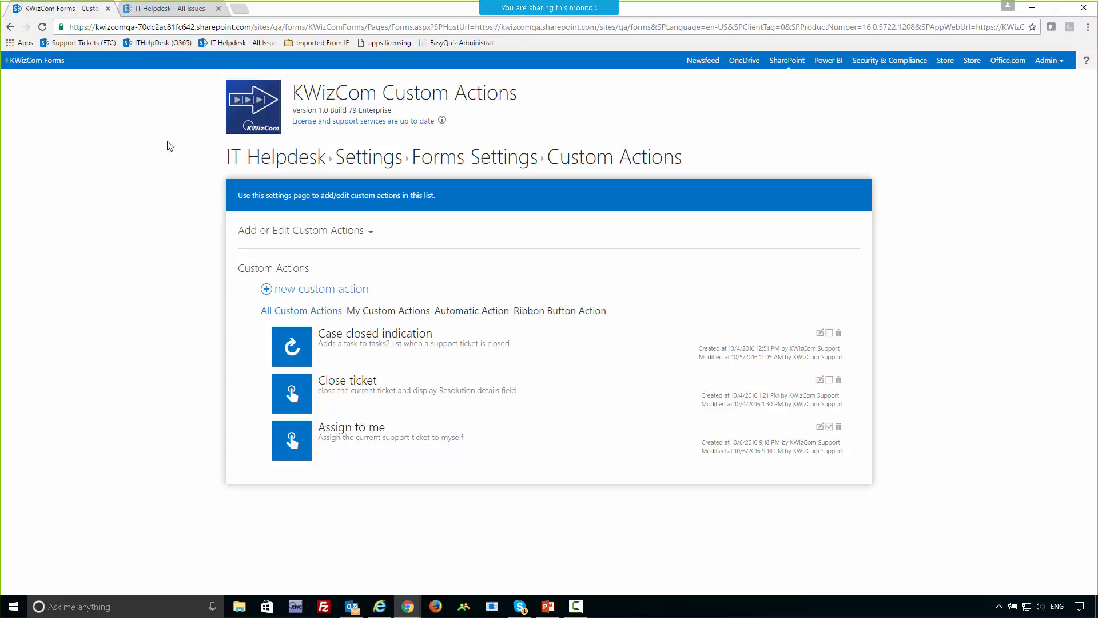
{"action": "left_click", "coordinate": [150, 12]}
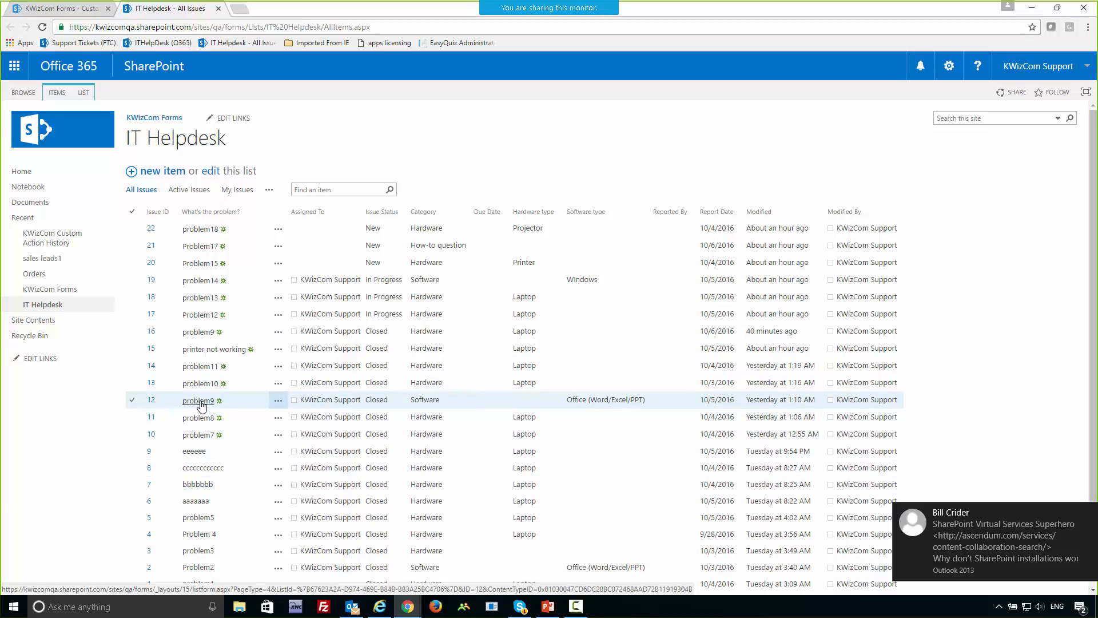
{"action": "left_click", "coordinate": [208, 354]}
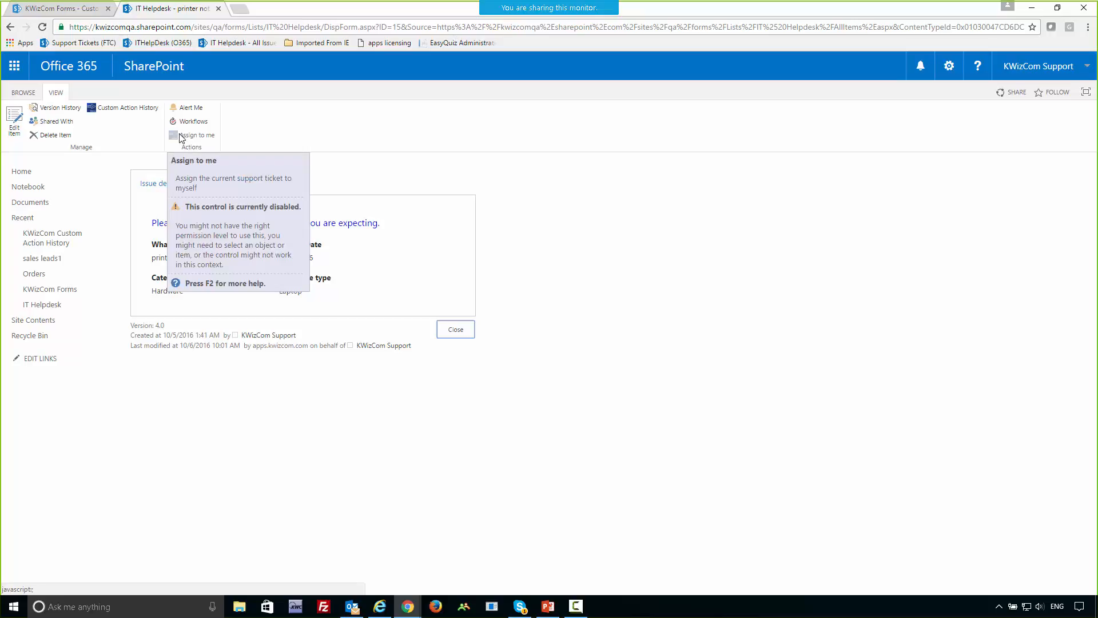
{"action": "left_click", "coordinate": [252, 194]}
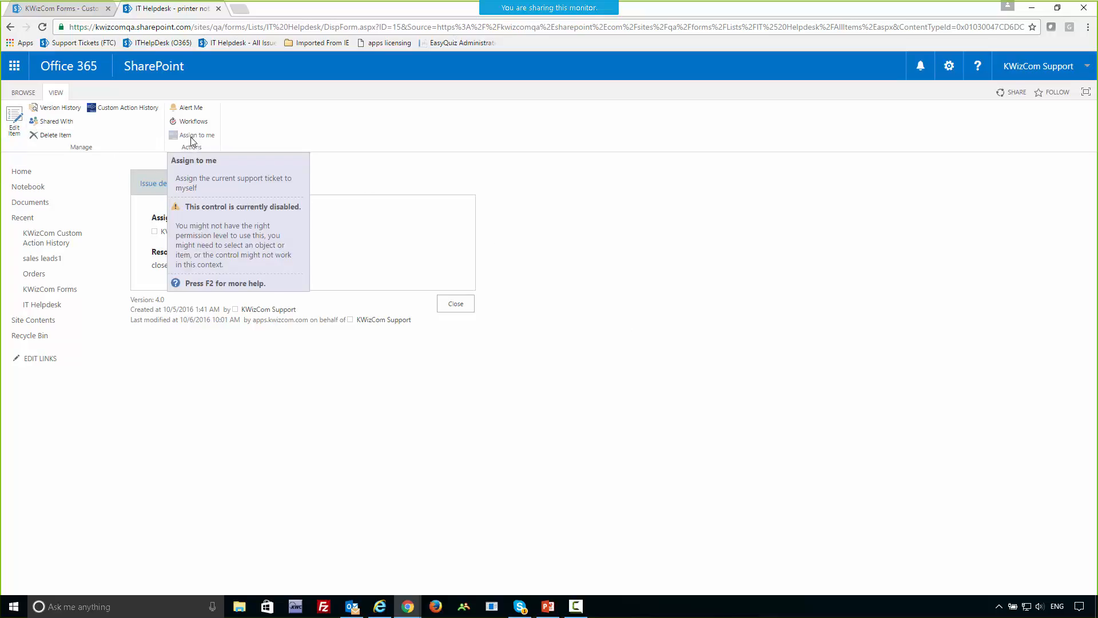
{"action": "left_click", "coordinate": [457, 302]}
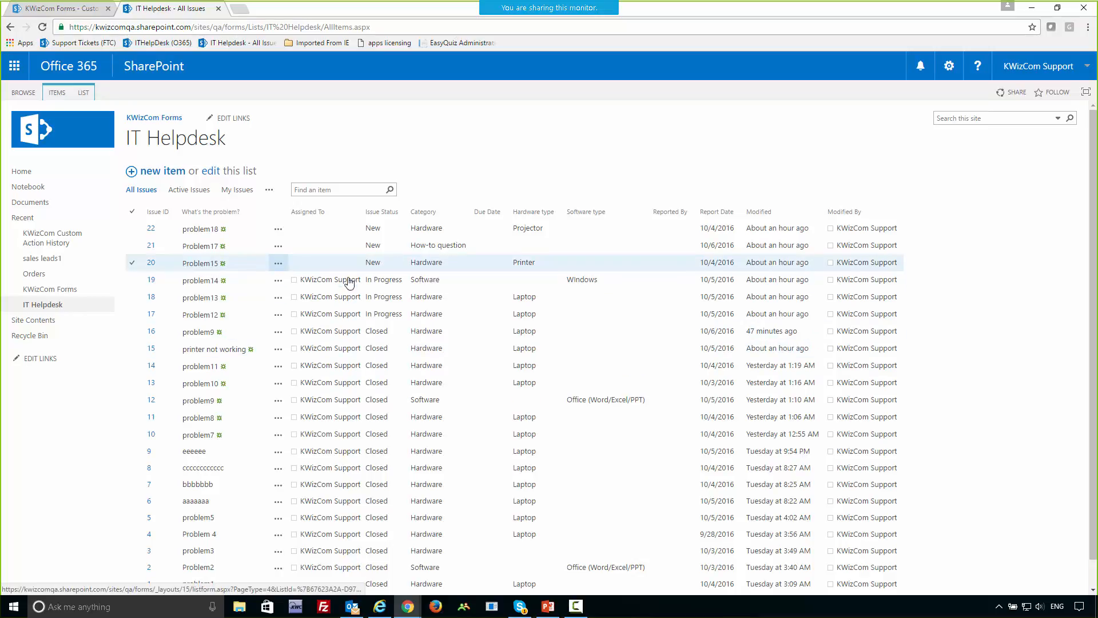
Step: Run Assign to me on the unassigned ticket Problem15, check its issue resolution fields, and leave the edit form
{"action": "left_click", "coordinate": [204, 265]}
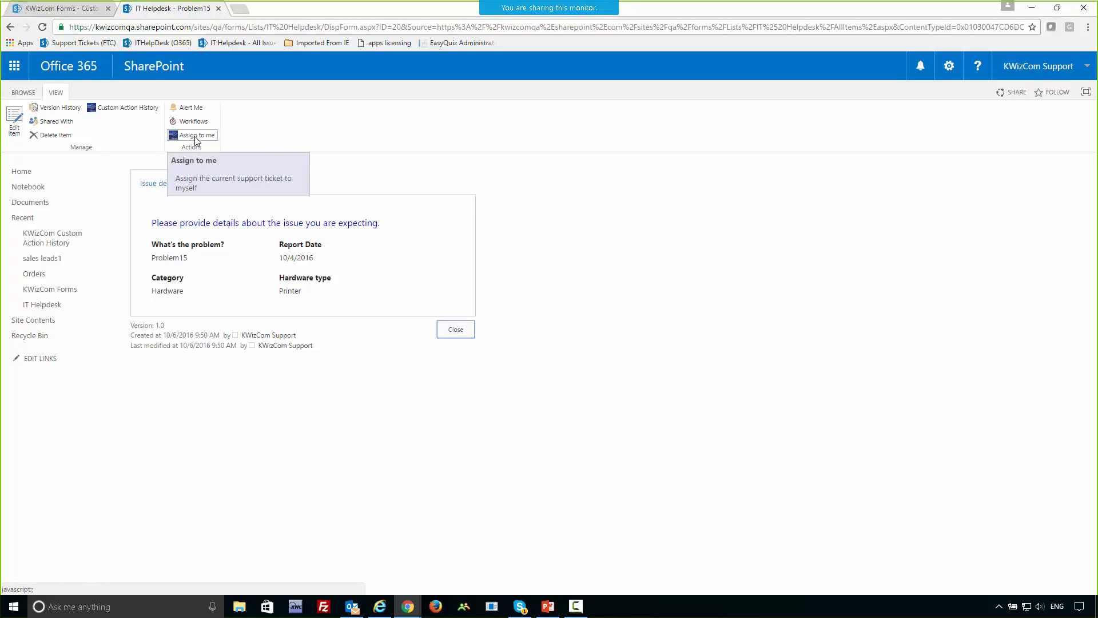
{"action": "left_click", "coordinate": [194, 136]}
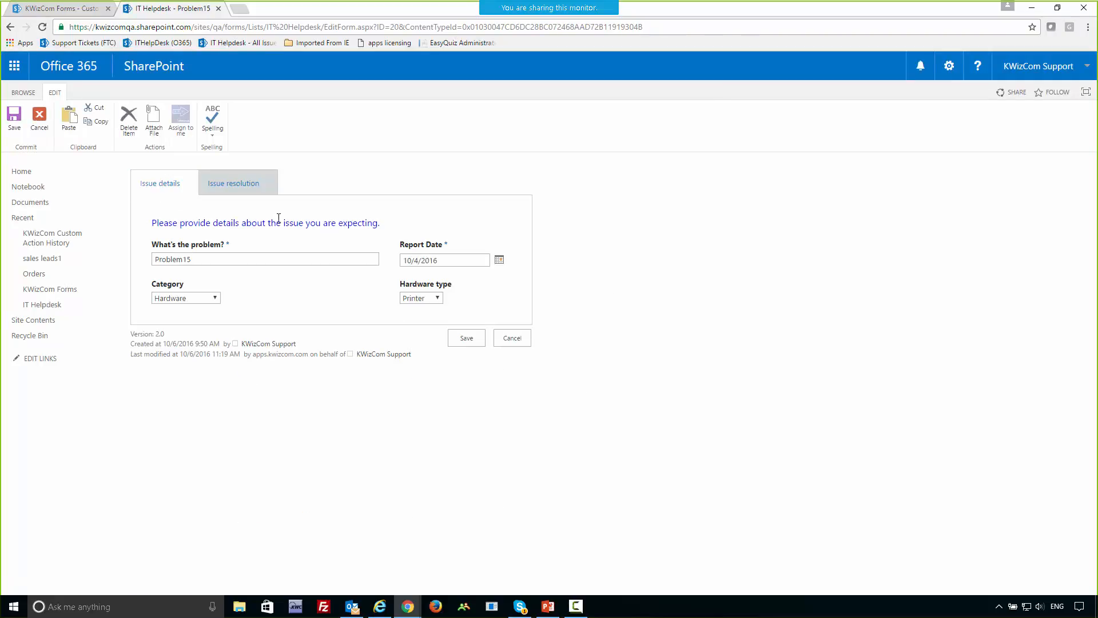
{"action": "left_click", "coordinate": [257, 192]}
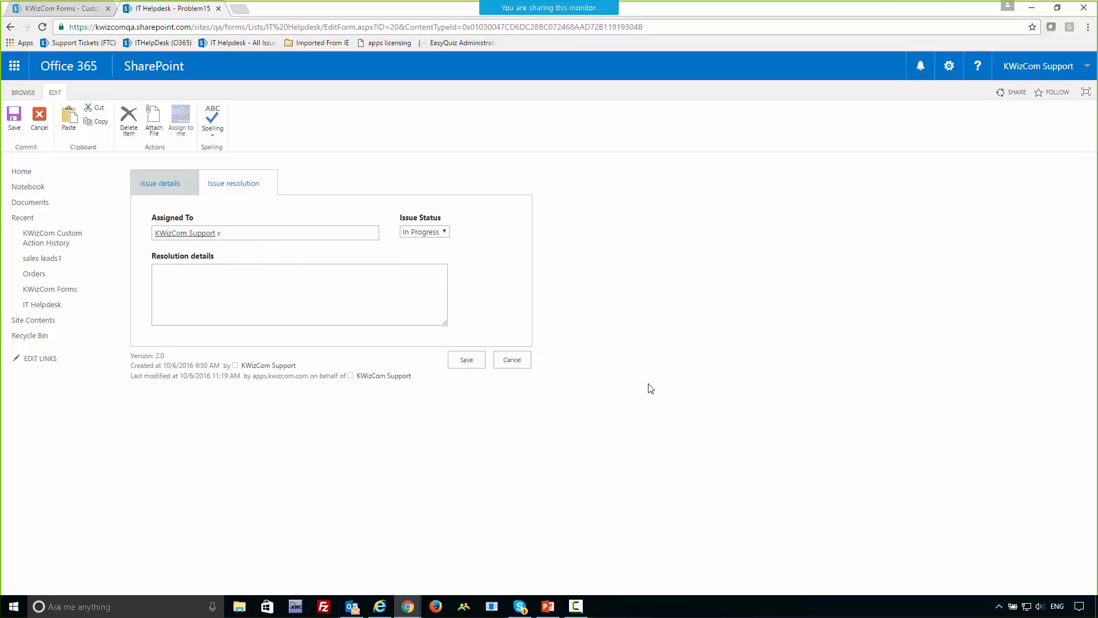
{"action": "left_click", "coordinate": [513, 361]}
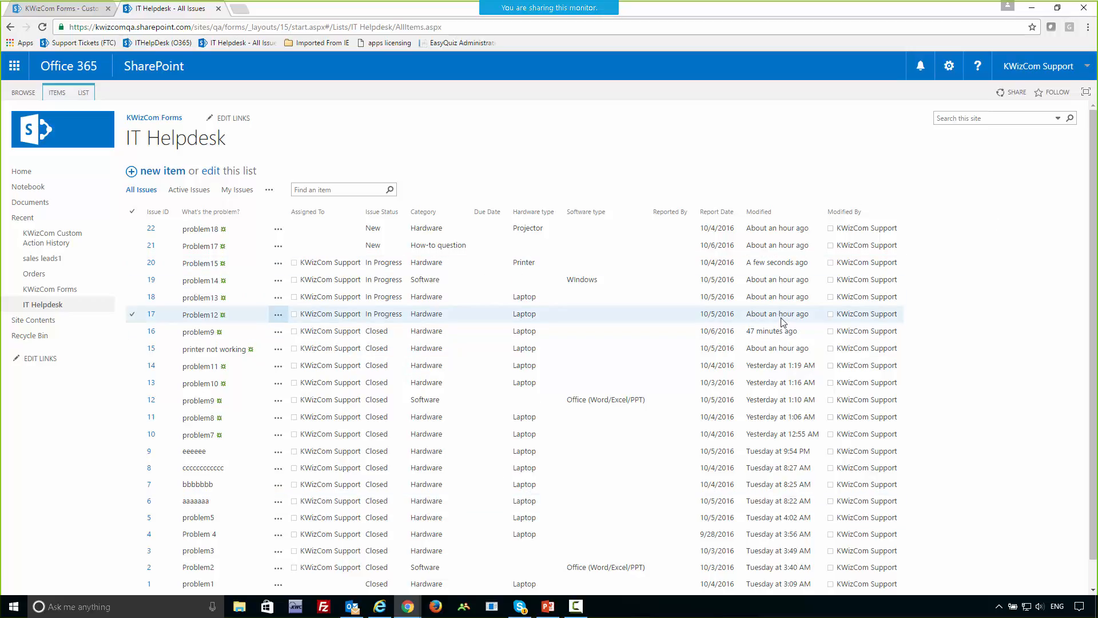
{"action": "mouse_move", "coordinate": [782, 322]}
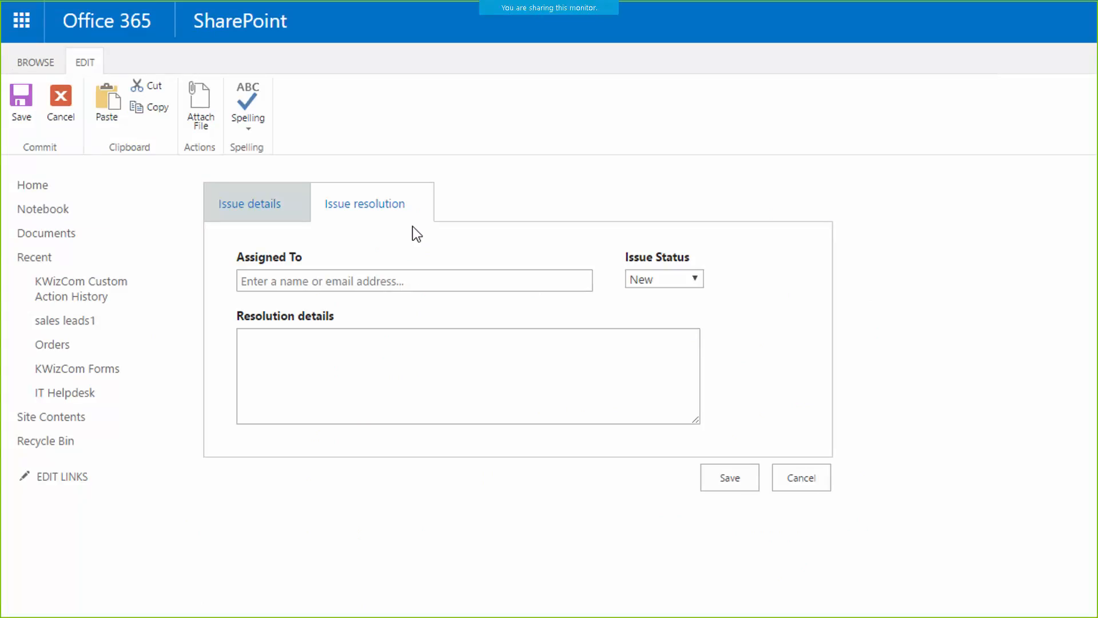
{"action": "left_click", "coordinate": [423, 437]}
{"action": "left_click", "coordinate": [422, 437]}
{"action": "left_click", "coordinate": [422, 437]}
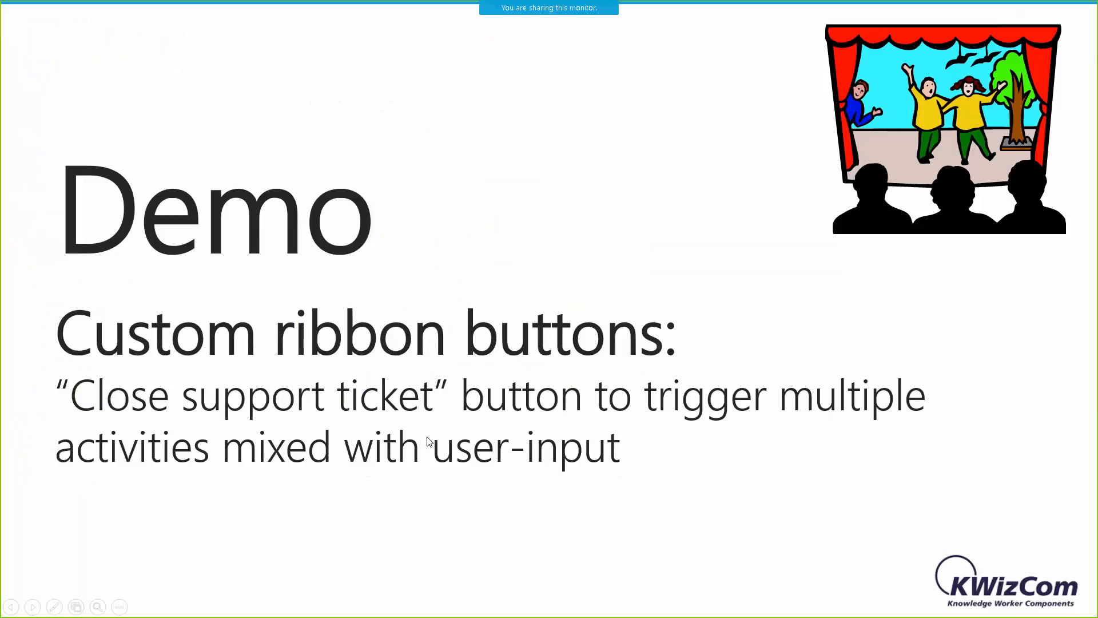
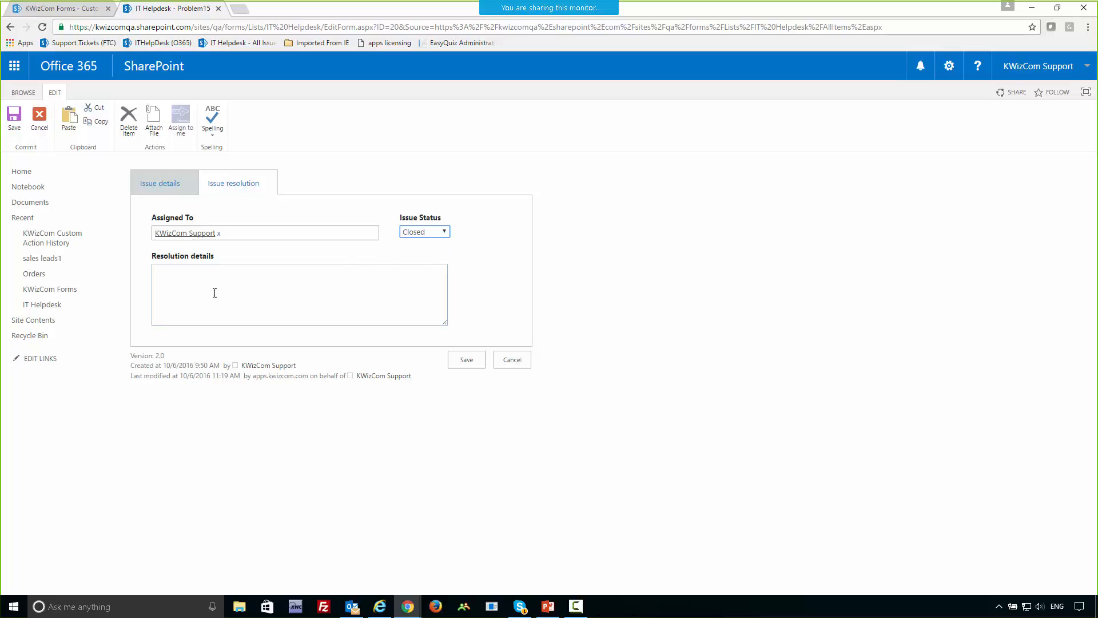
Step: Go to the Resolution details field of ticket Problem15 and discard the manual edit
{"action": "left_click", "coordinate": [177, 285]}
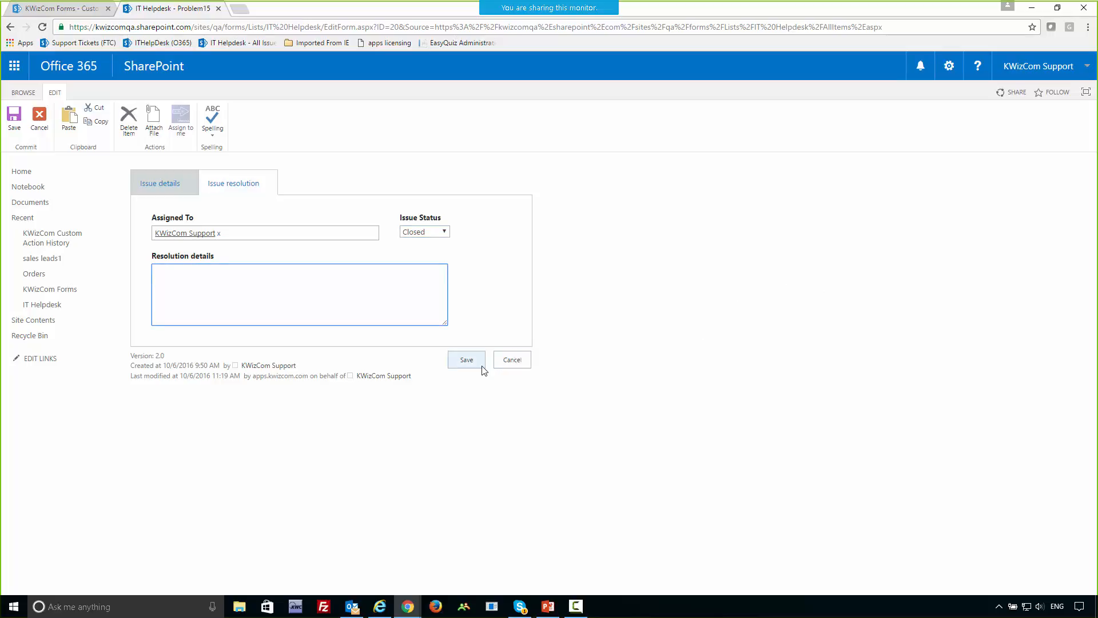
{"action": "left_click", "coordinate": [519, 361]}
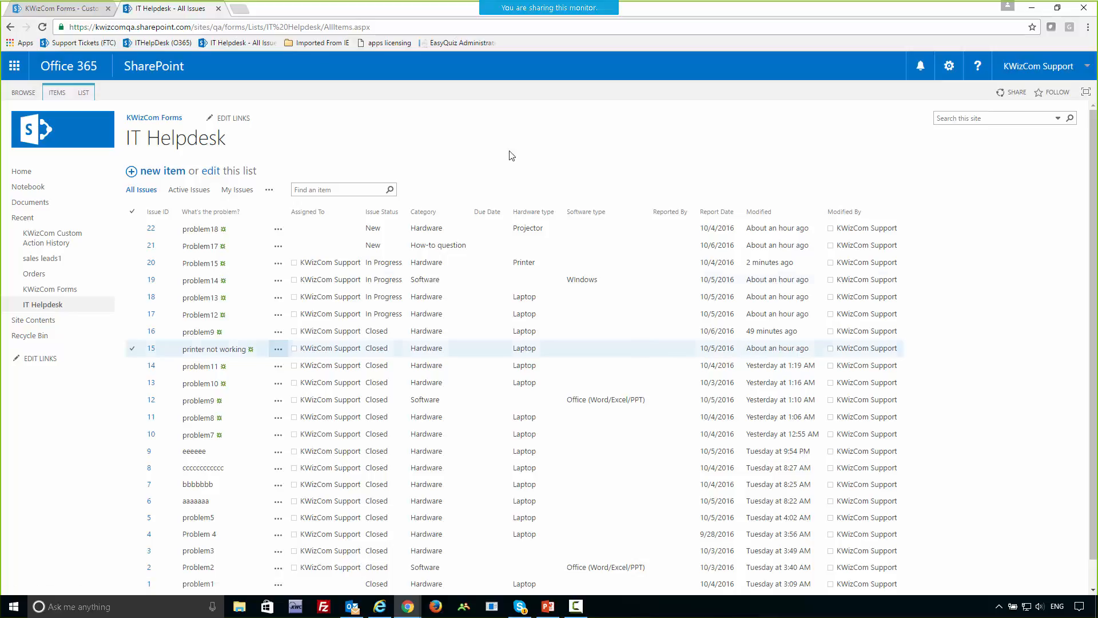
Step: Examine the Close ticket custom action's settings, editable fields, activities and conditions
{"action": "left_click", "coordinate": [81, 9]}
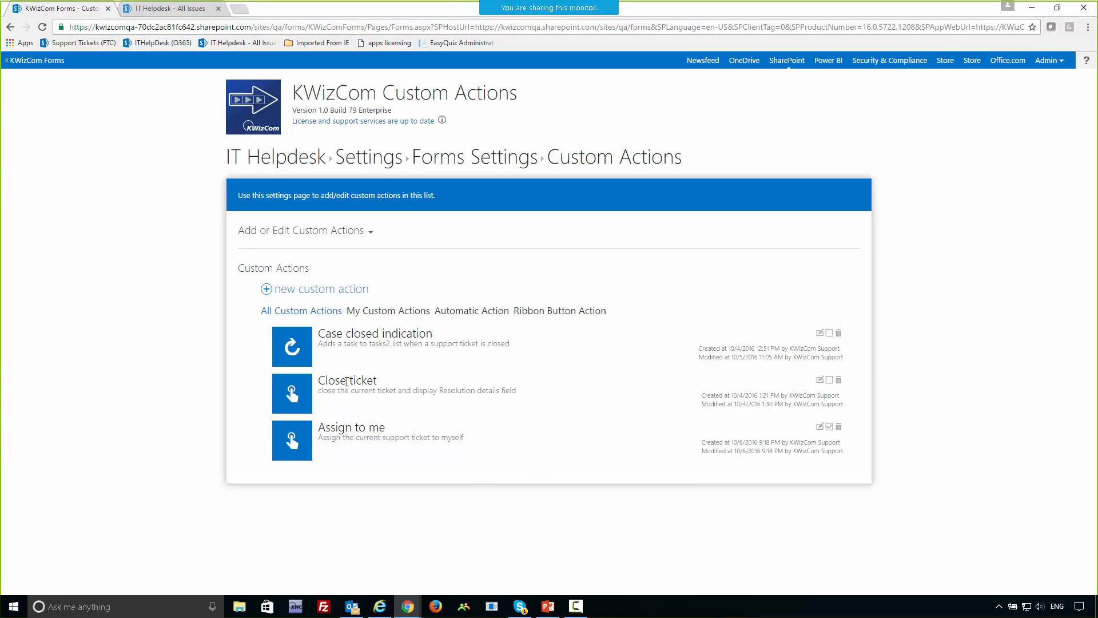
{"action": "left_click", "coordinate": [820, 380]}
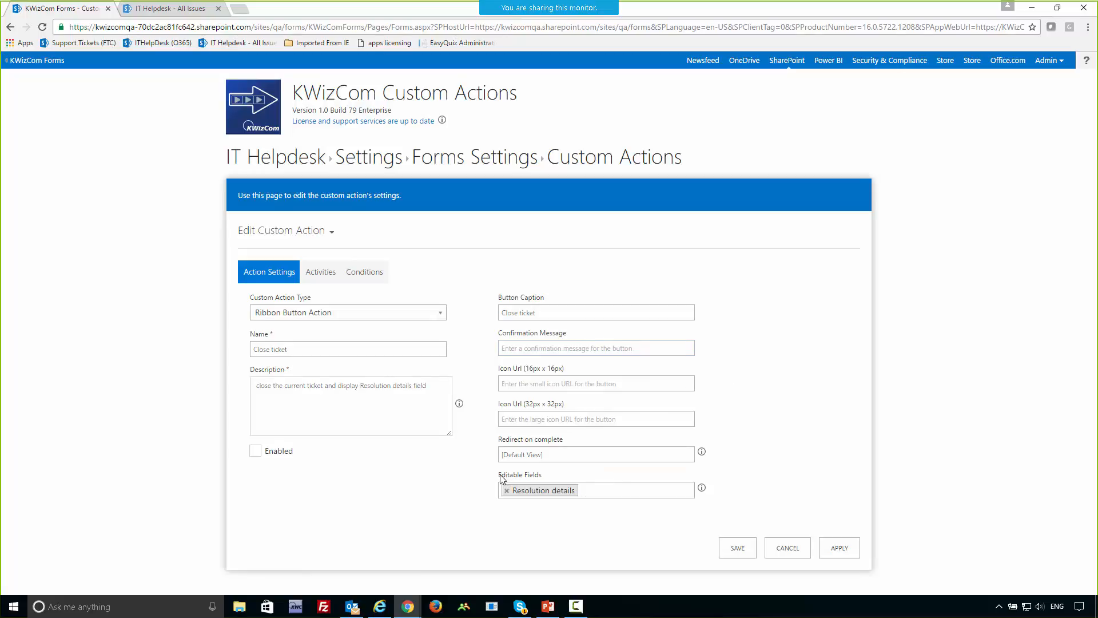
{"action": "left_click_drag", "start_coordinate": [499, 477], "coordinate": [557, 481]}
{"action": "left_click", "coordinate": [324, 277]}
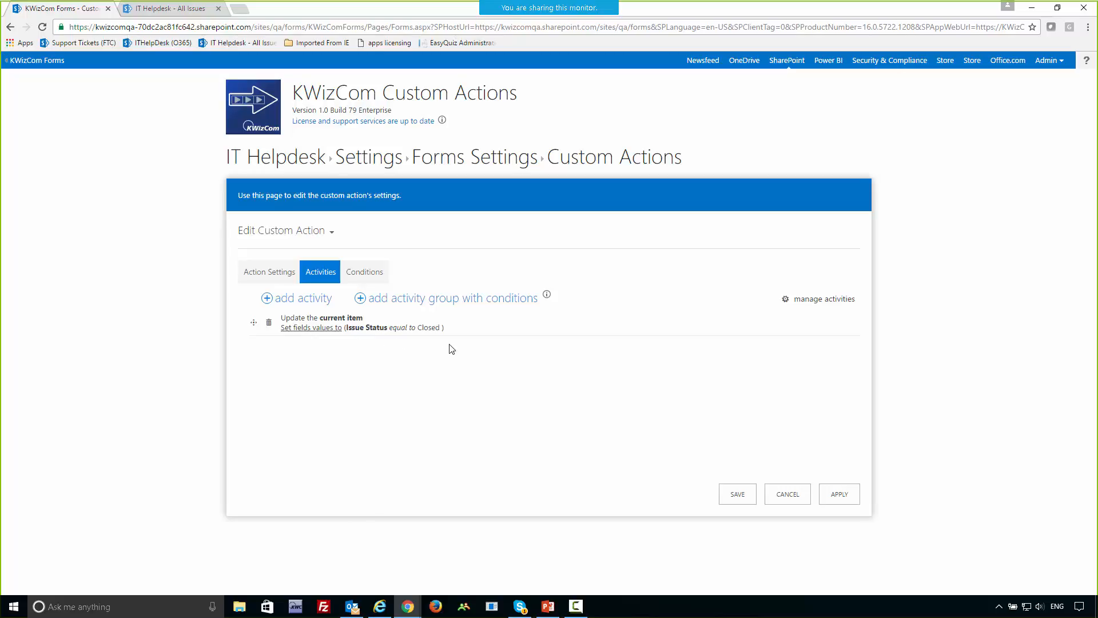
{"action": "left_click", "coordinate": [363, 272]}
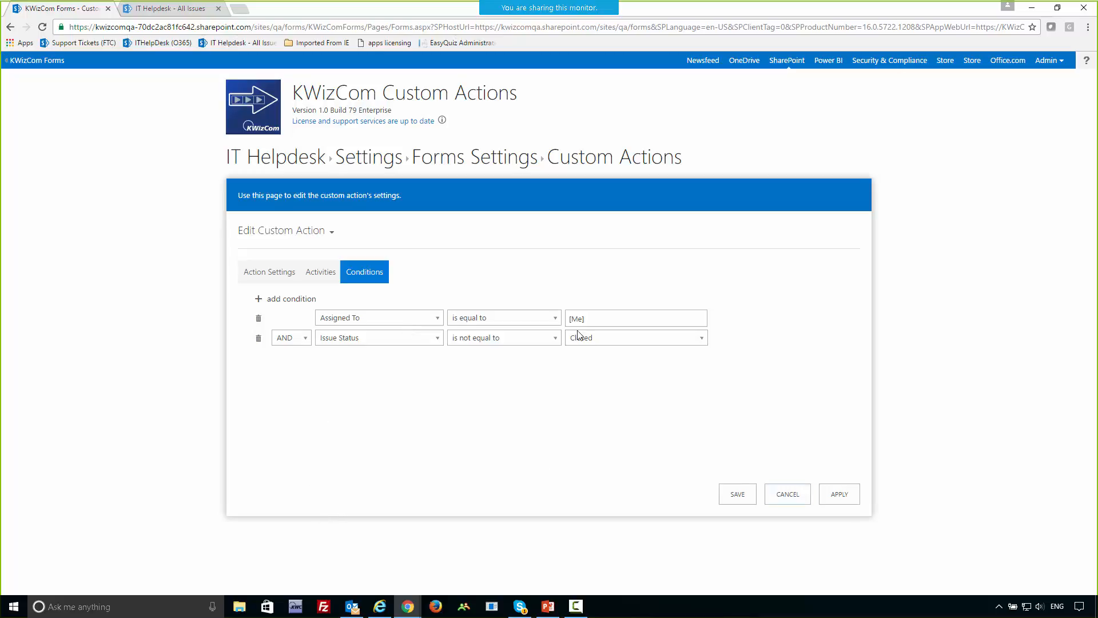
Step: Check the available actions on ticket Problem15, leave the action editor without saving, and enable the Close ticket custom action
{"action": "left_click", "coordinate": [170, 9]}
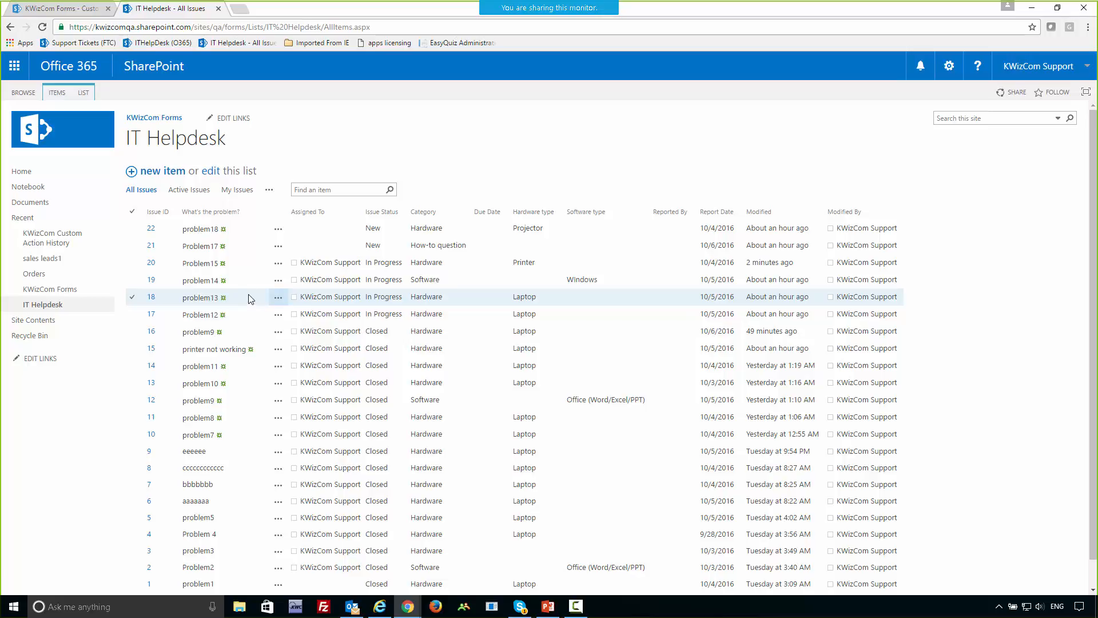
{"action": "left_click", "coordinate": [205, 265]}
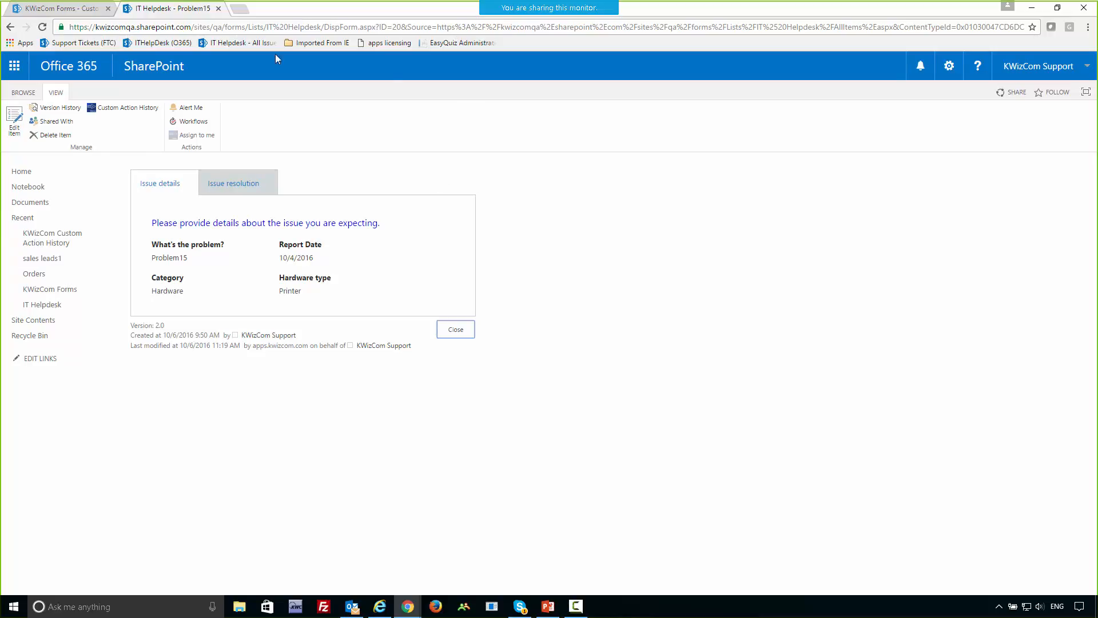
{"action": "left_click", "coordinate": [52, 9]}
{"action": "left_click", "coordinate": [794, 496]}
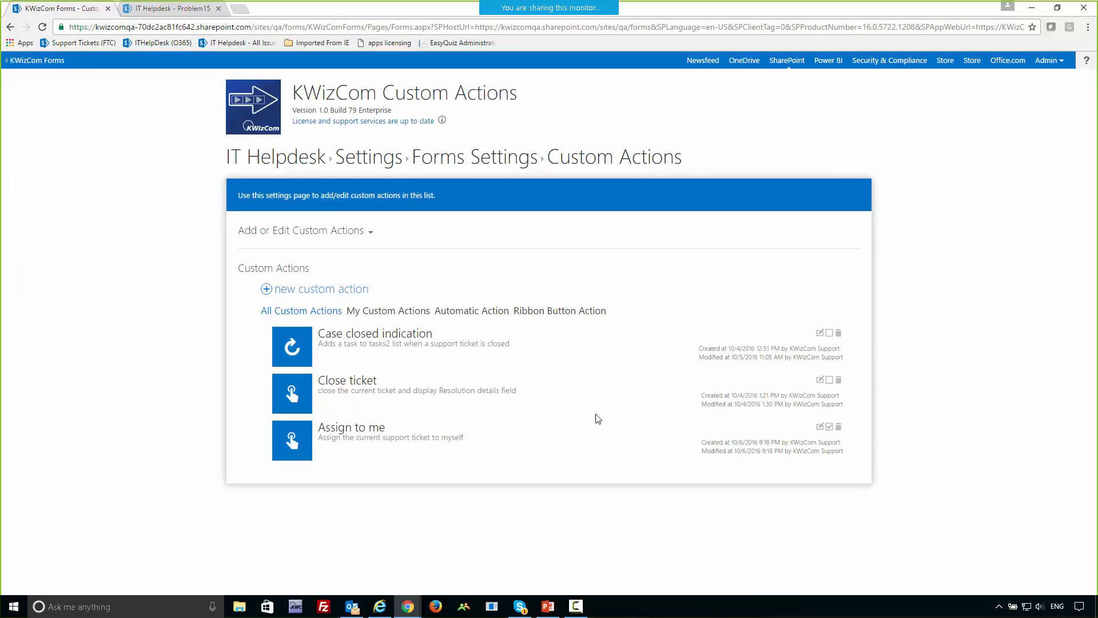
{"action": "left_click", "coordinate": [830, 382]}
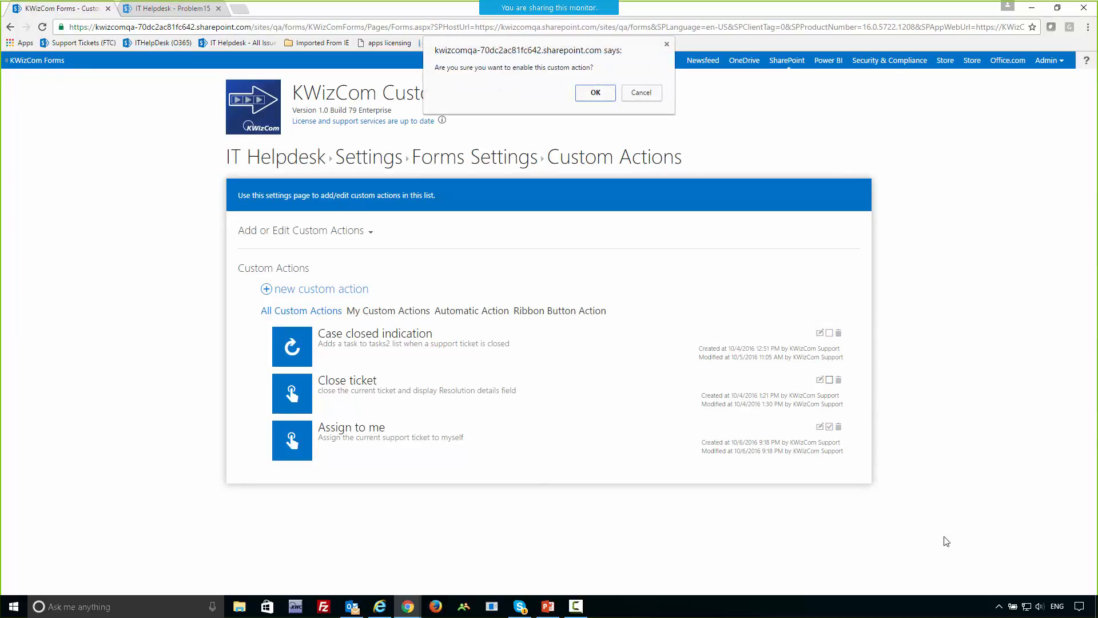
{"action": "left_click", "coordinate": [597, 95]}
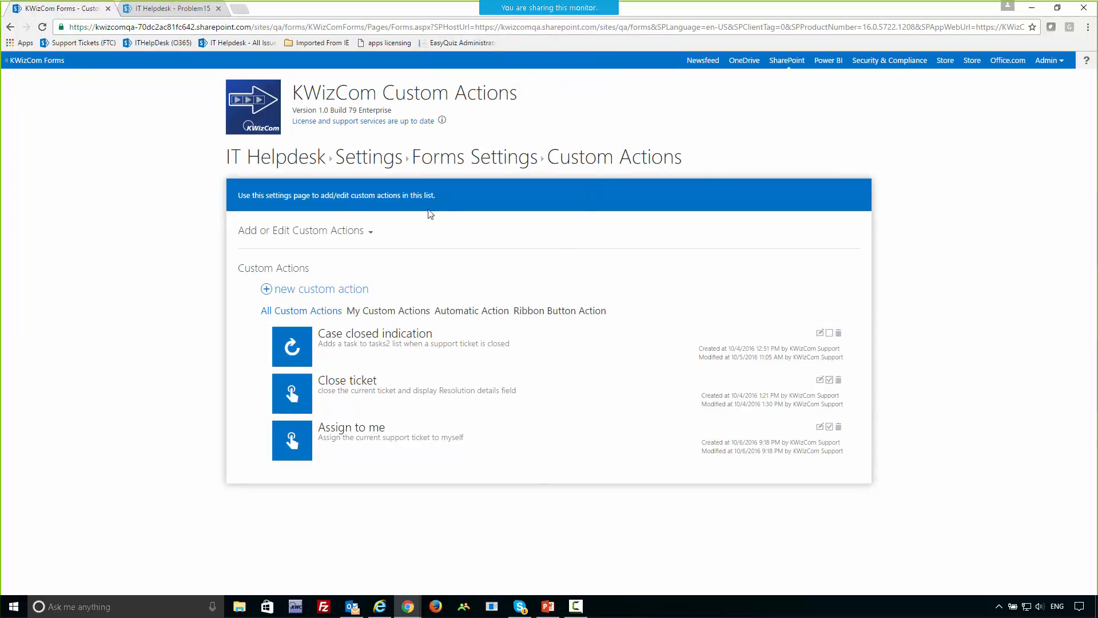
Step: Reload ticket Problem15 and run the Close ticket action on it
{"action": "left_click", "coordinate": [148, 9]}
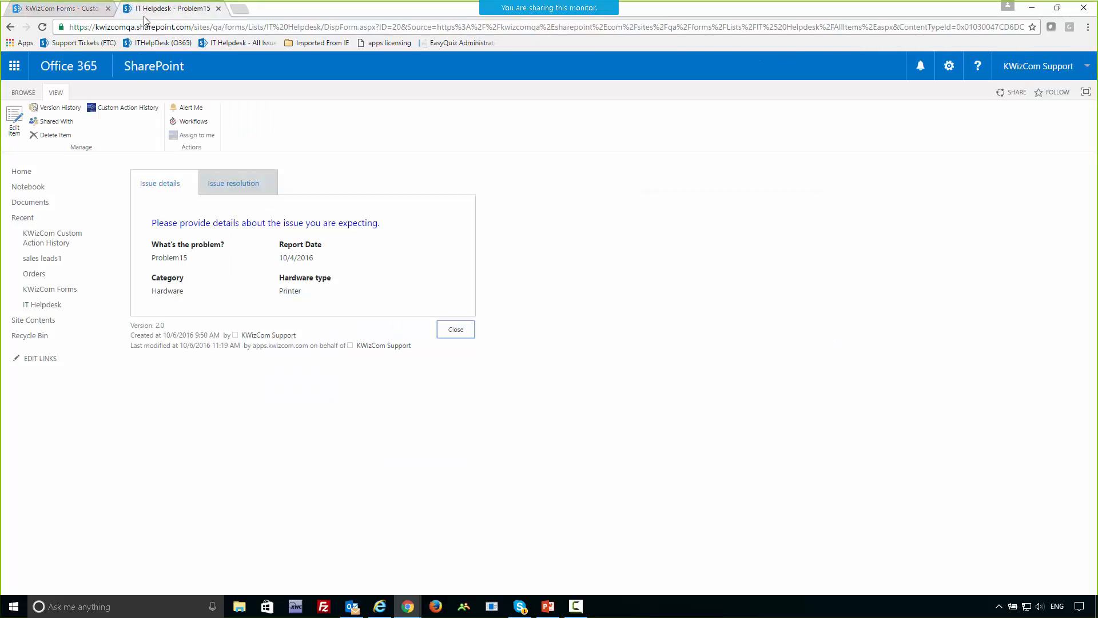
{"action": "key", "text": "F5"}
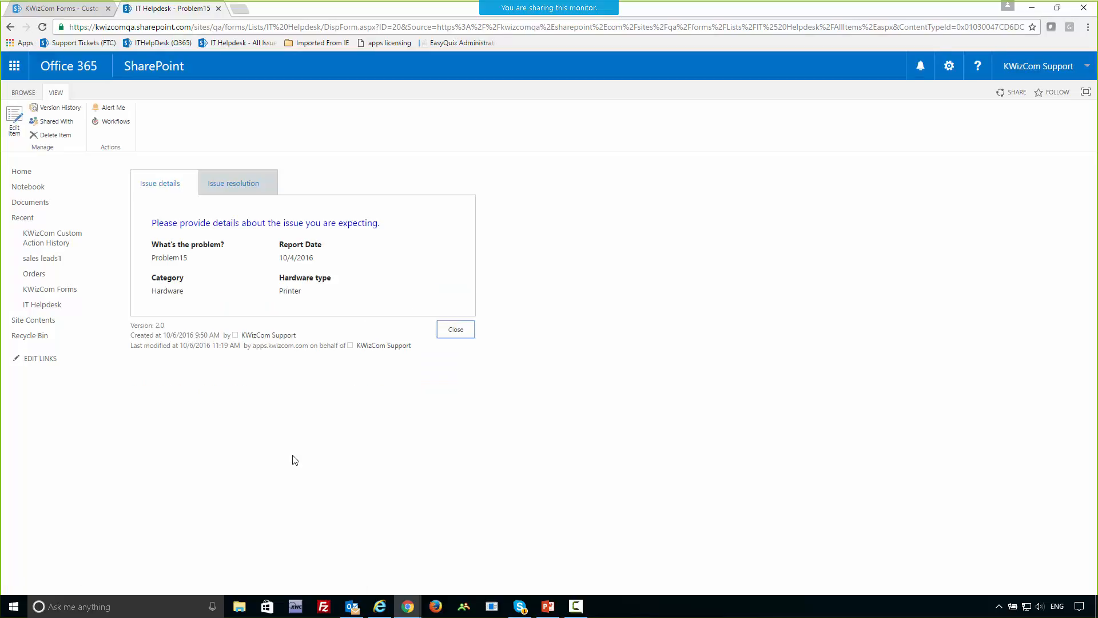
{"action": "key", "text": "F5"}
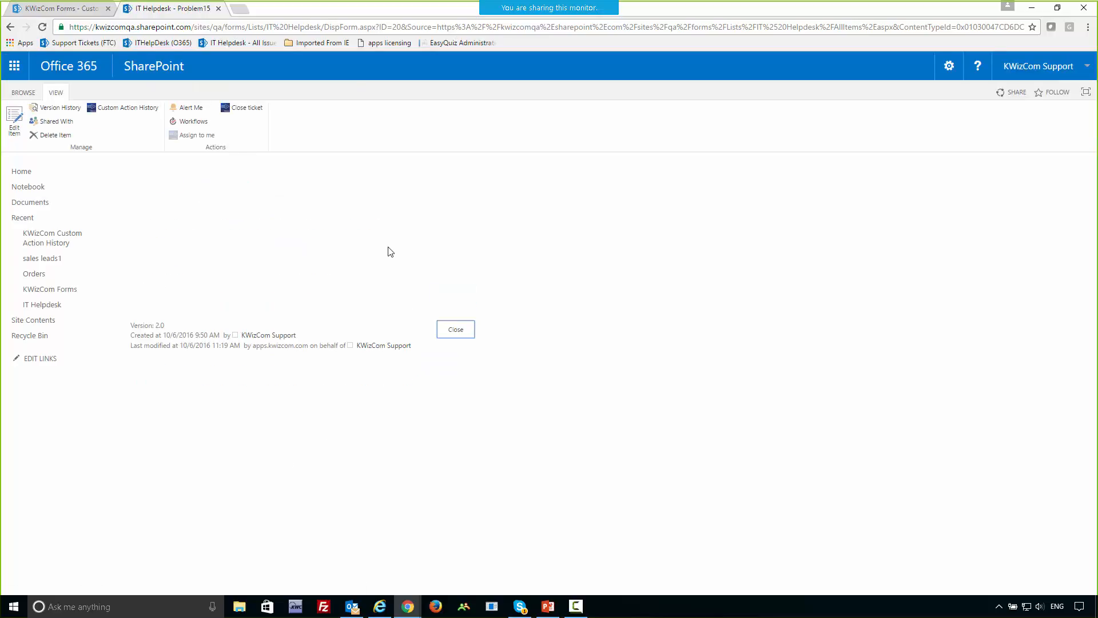
{"action": "left_click", "coordinate": [252, 115]}
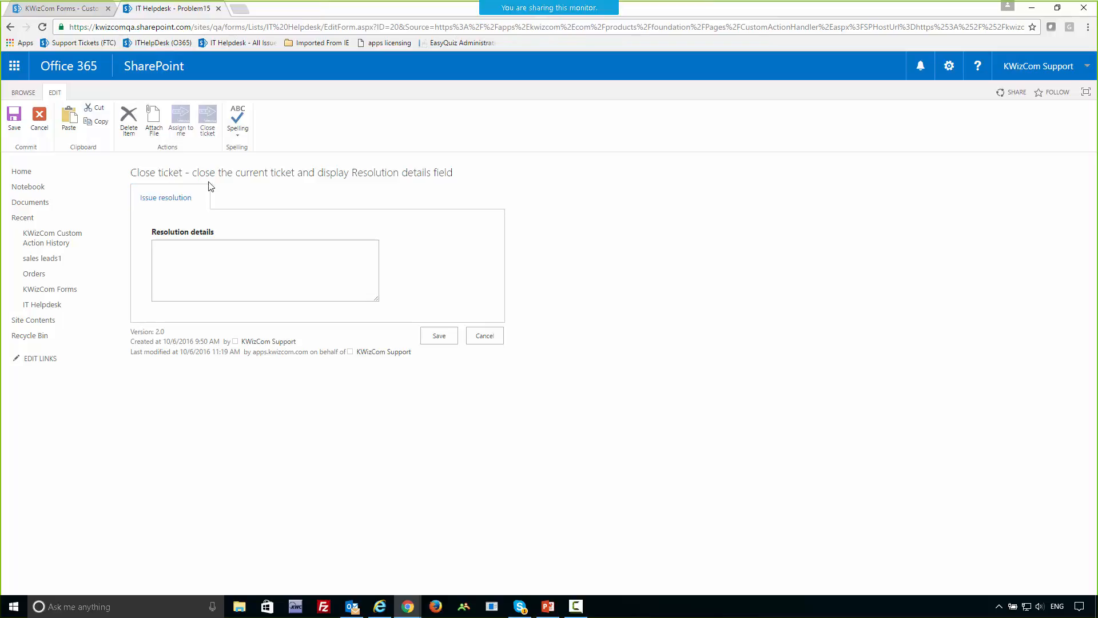
Step: Enter "ticket closed" as the resolution details and save the ticket
{"action": "left_click", "coordinate": [189, 275]}
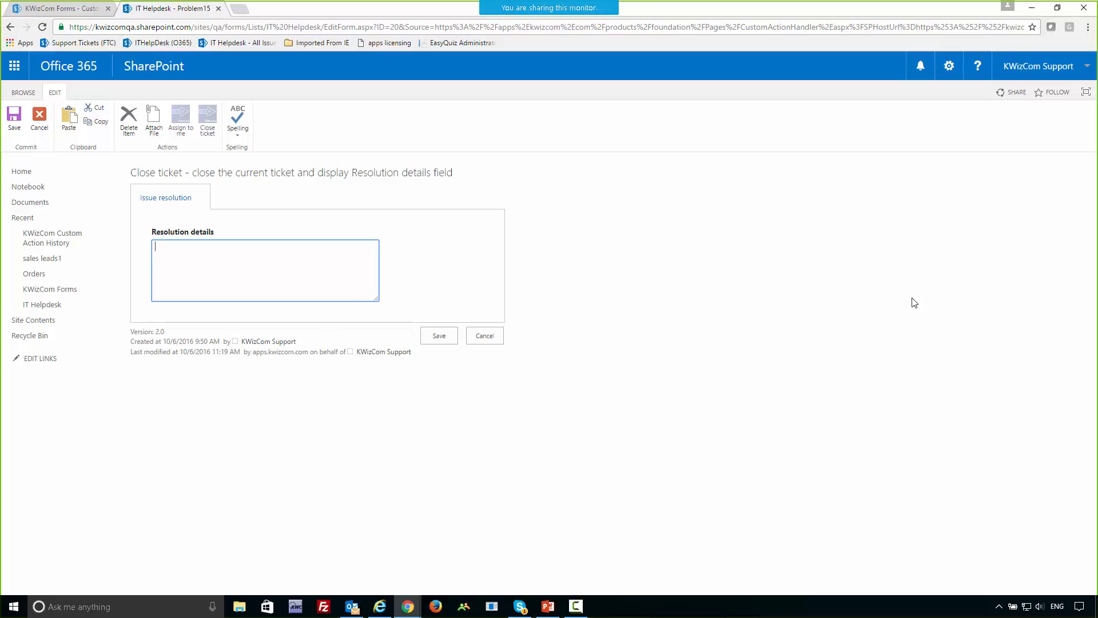
{"action": "type", "text": "ticket closed"}
{"action": "left_click", "coordinate": [448, 342]}
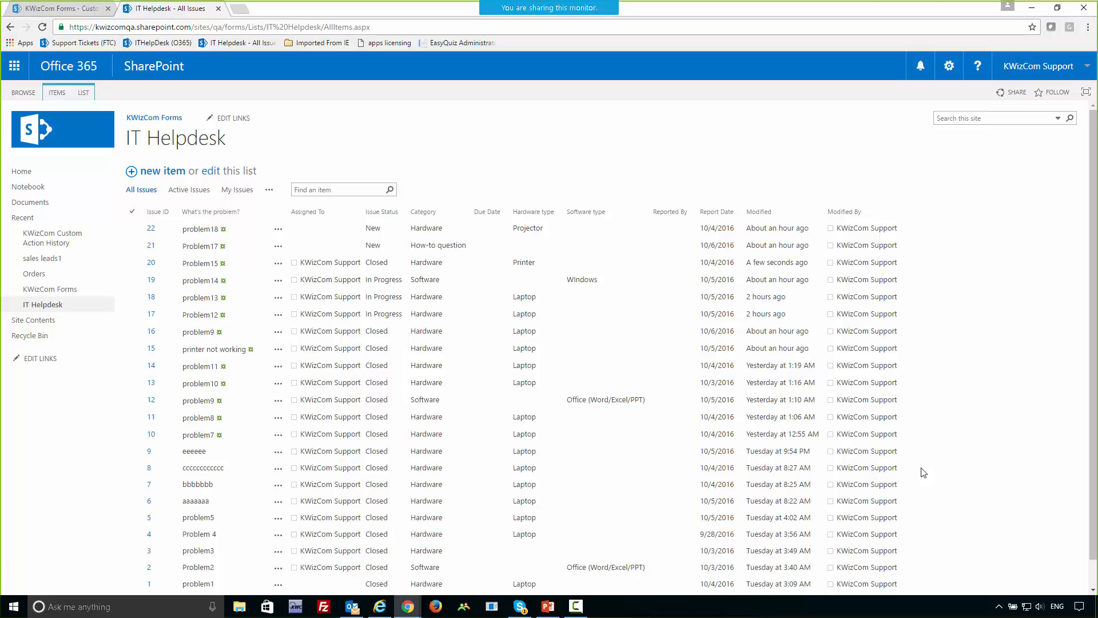
{"action": "key", "text": "alt+Tab"}
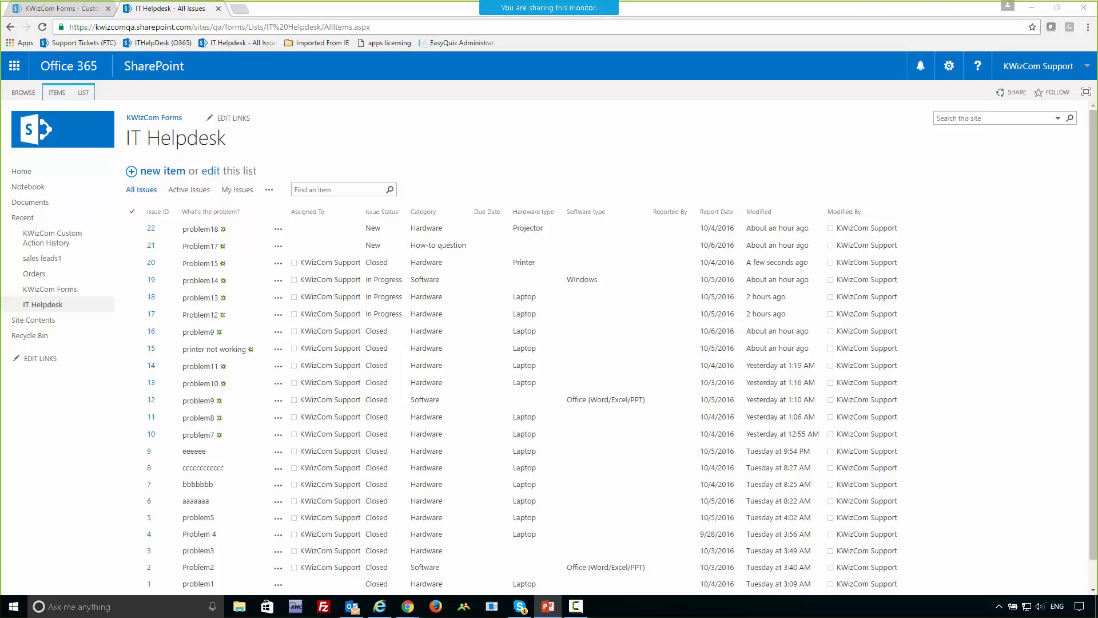
{"action": "key", "text": "alt+Tab"}
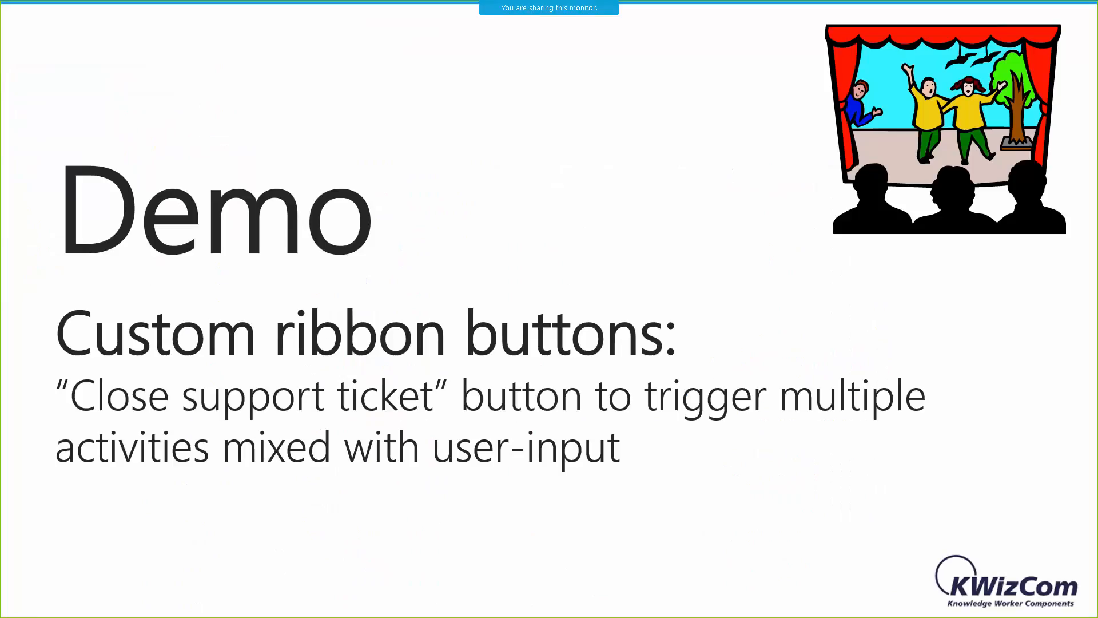
{"action": "left_click", "coordinate": [630, 478]}
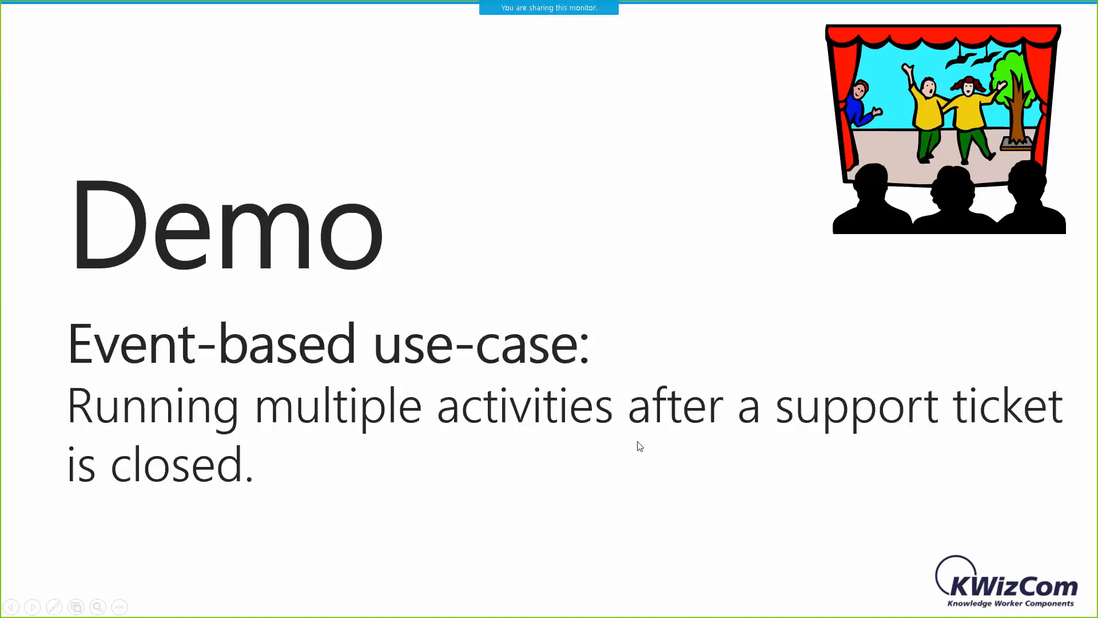
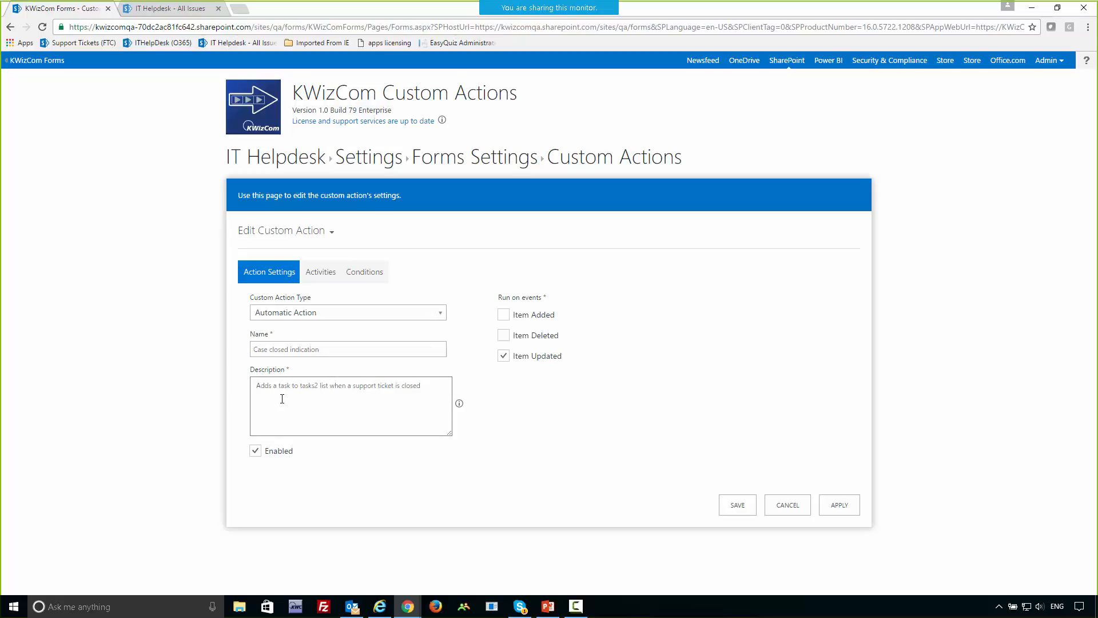
Step: Examine the activities of the Case closed indication custom action and open the page for managing activities
{"action": "left_click", "coordinate": [315, 276]}
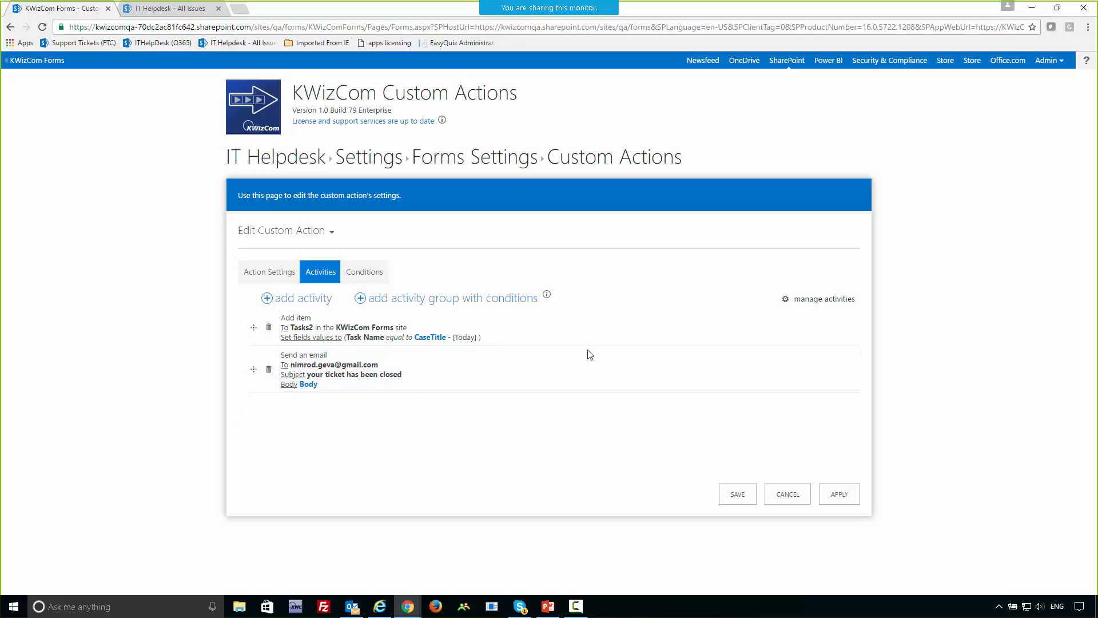
{"action": "left_click", "coordinate": [832, 299]}
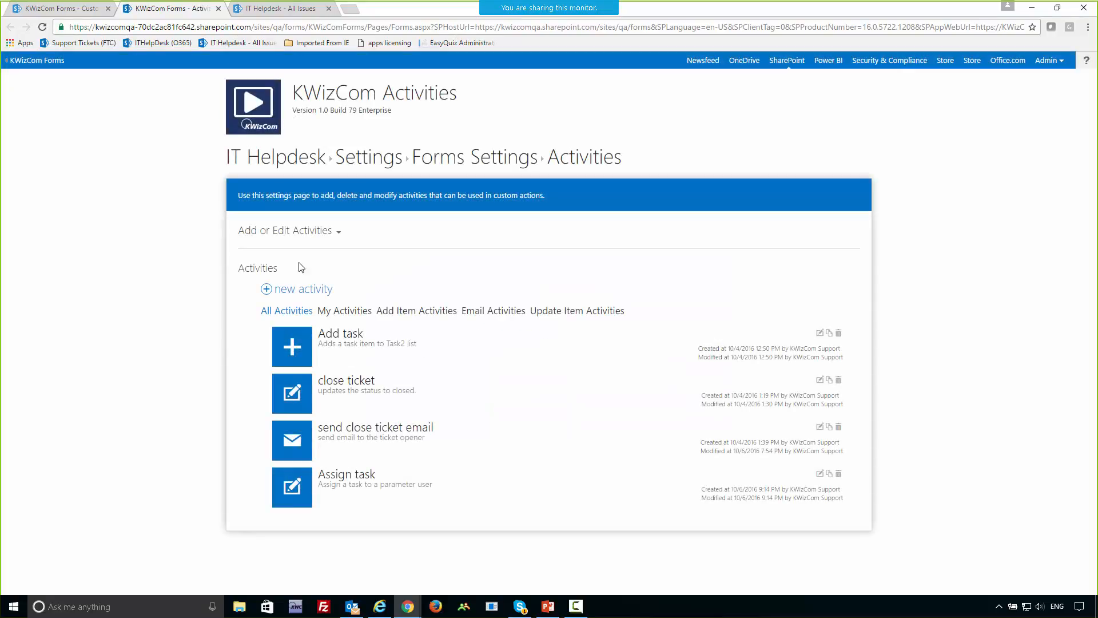
Step: Examine the Add task activity's target list and its Task Name field value, and leave the activity without saving
{"action": "left_click", "coordinate": [75, 9]}
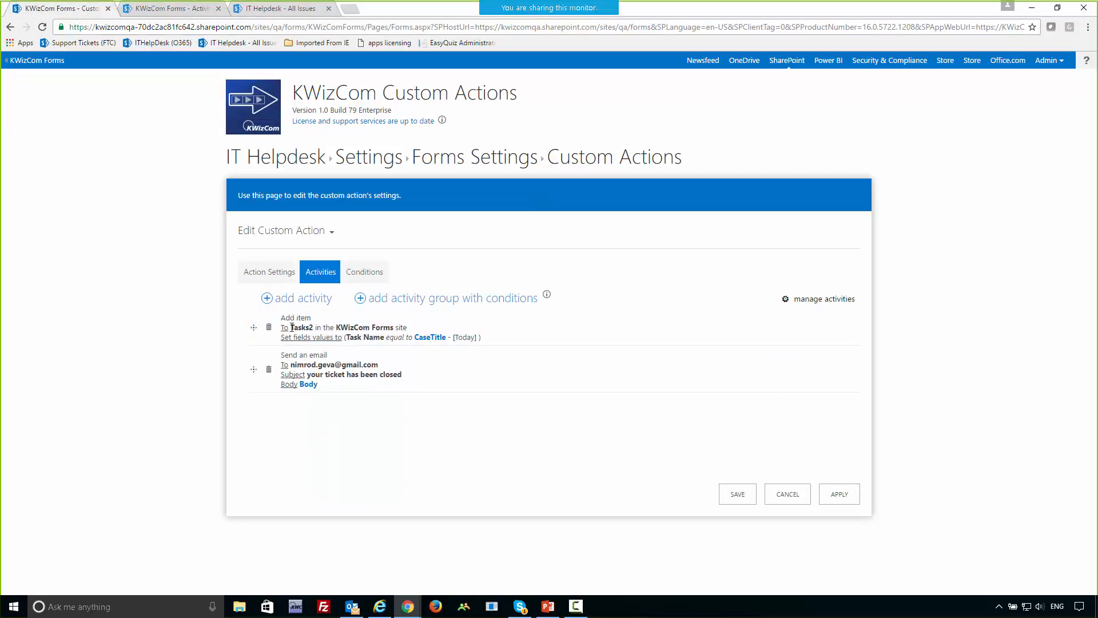
{"action": "left_click", "coordinate": [170, 11]}
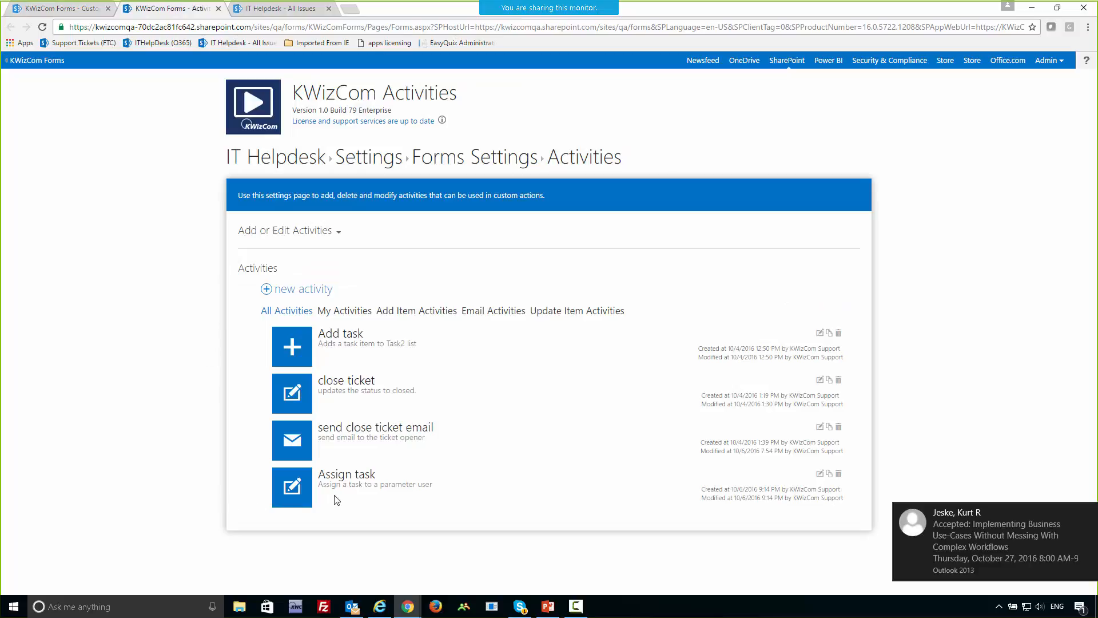
{"action": "left_click", "coordinate": [820, 335]}
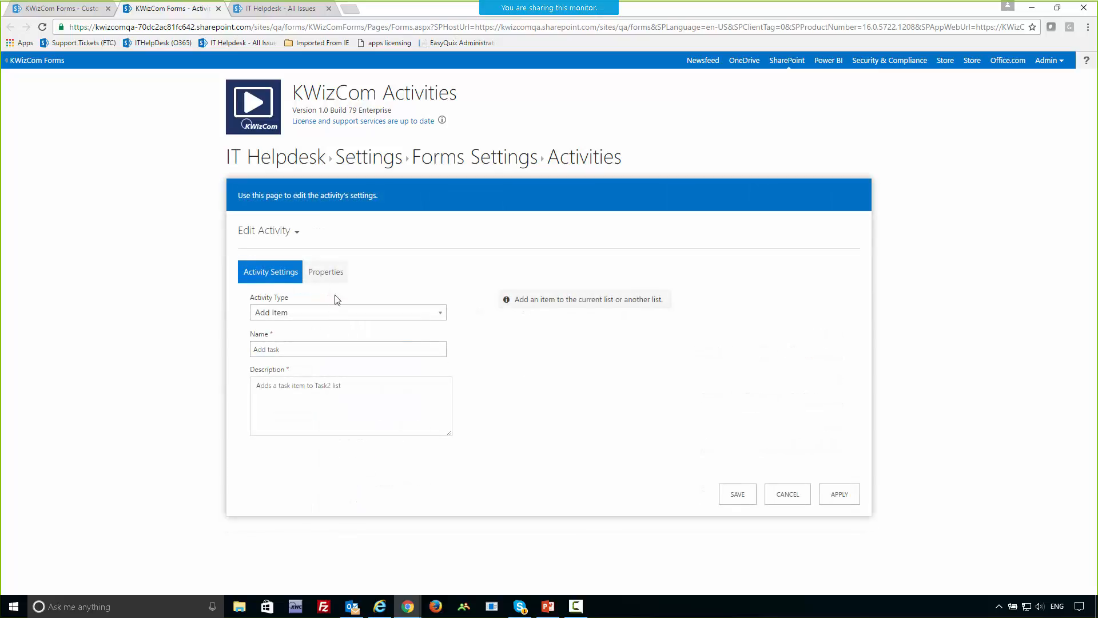
{"action": "left_click", "coordinate": [330, 280]}
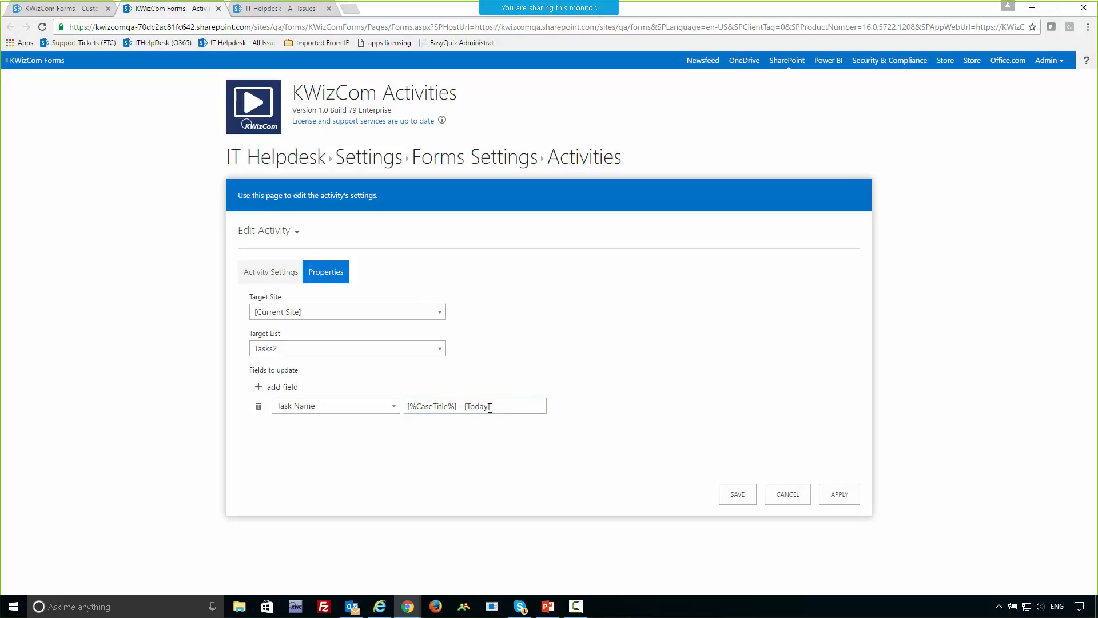
{"action": "left_click_drag", "start_coordinate": [490, 408], "coordinate": [464, 407]}
{"action": "left_click", "coordinate": [486, 428]}
{"action": "left_click_drag", "start_coordinate": [489, 408], "coordinate": [458, 407]}
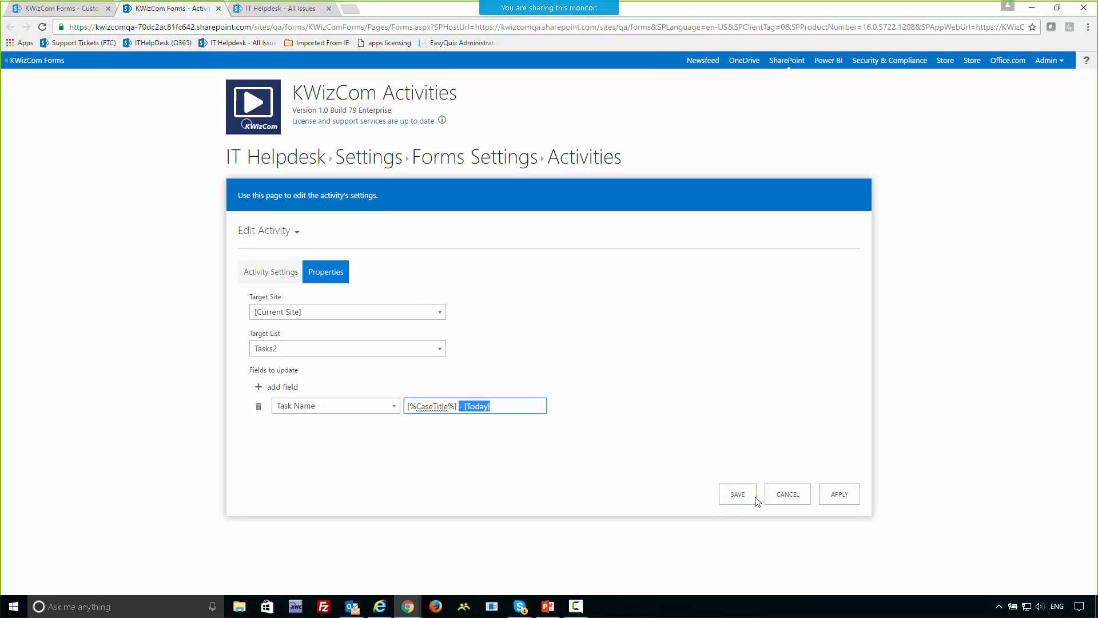
{"action": "left_click", "coordinate": [785, 495]}
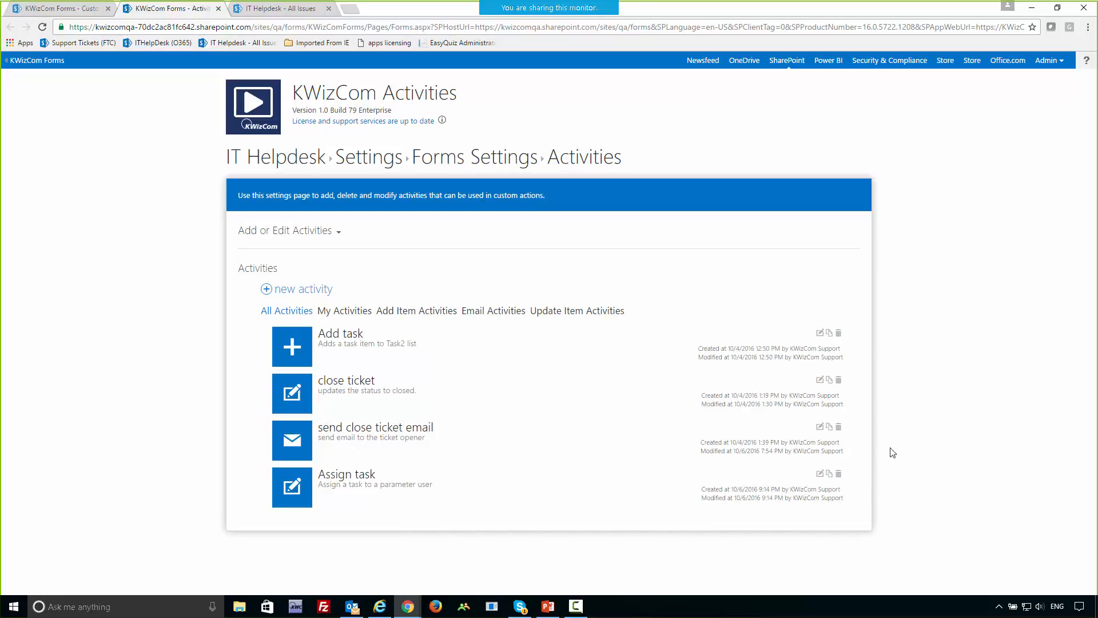
Step: In the send close ticket email activity, try "[Assigned To]" as the recipient and cancel the edit
{"action": "left_click", "coordinate": [820, 427]}
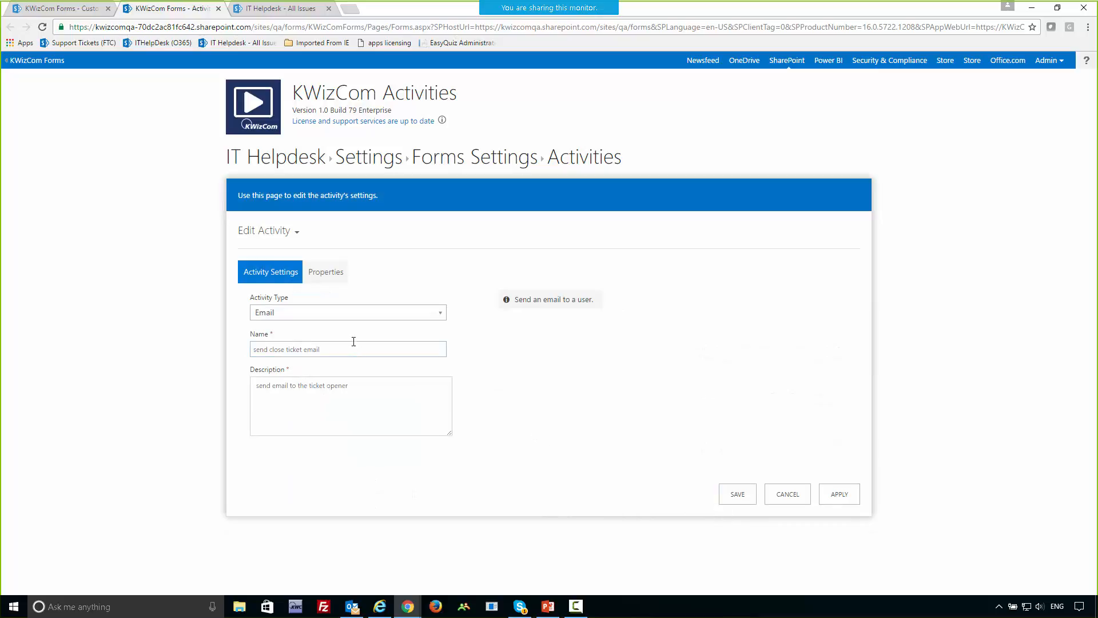
{"action": "left_click", "coordinate": [323, 272]}
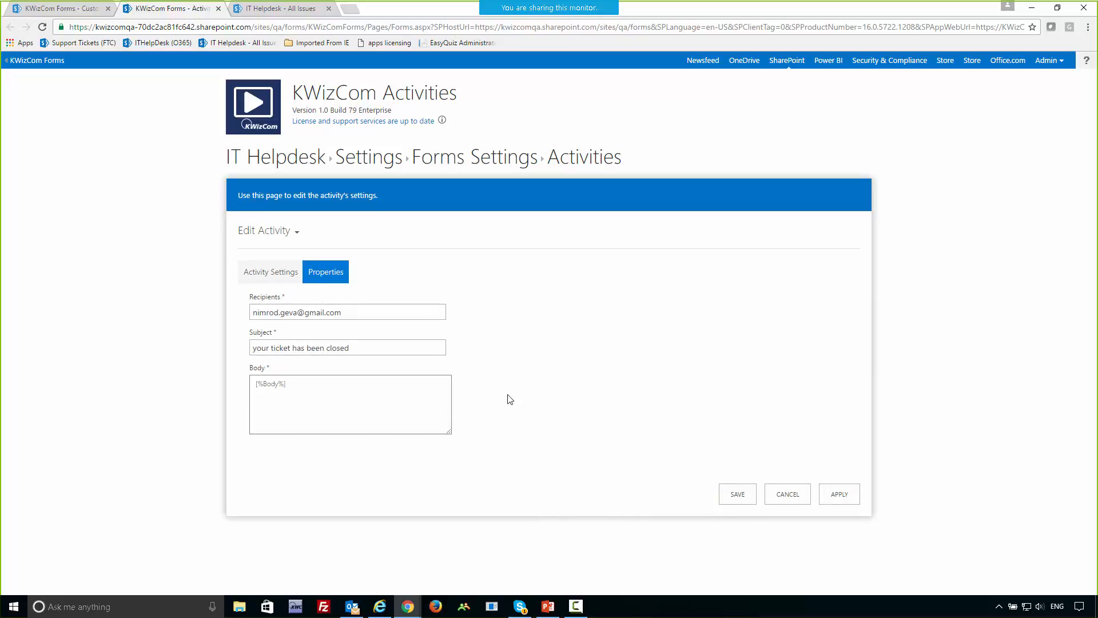
{"action": "left_click", "coordinate": [345, 313]}
{"action": "left_click_drag", "start_coordinate": [344, 314], "coordinate": [238, 312]}
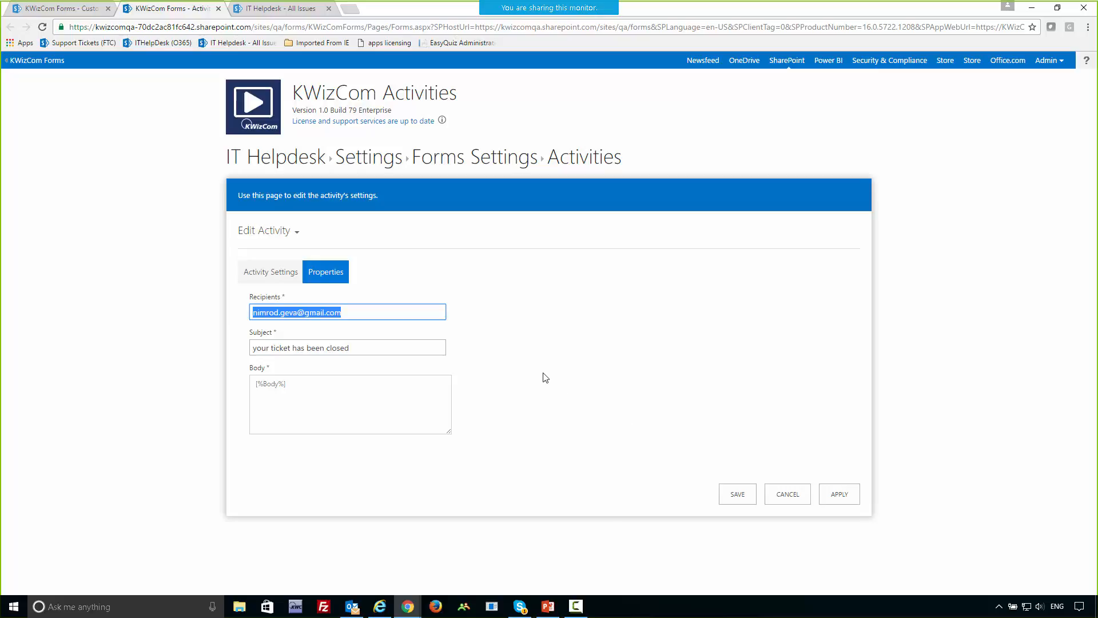
{"action": "left_click", "coordinate": [397, 315]}
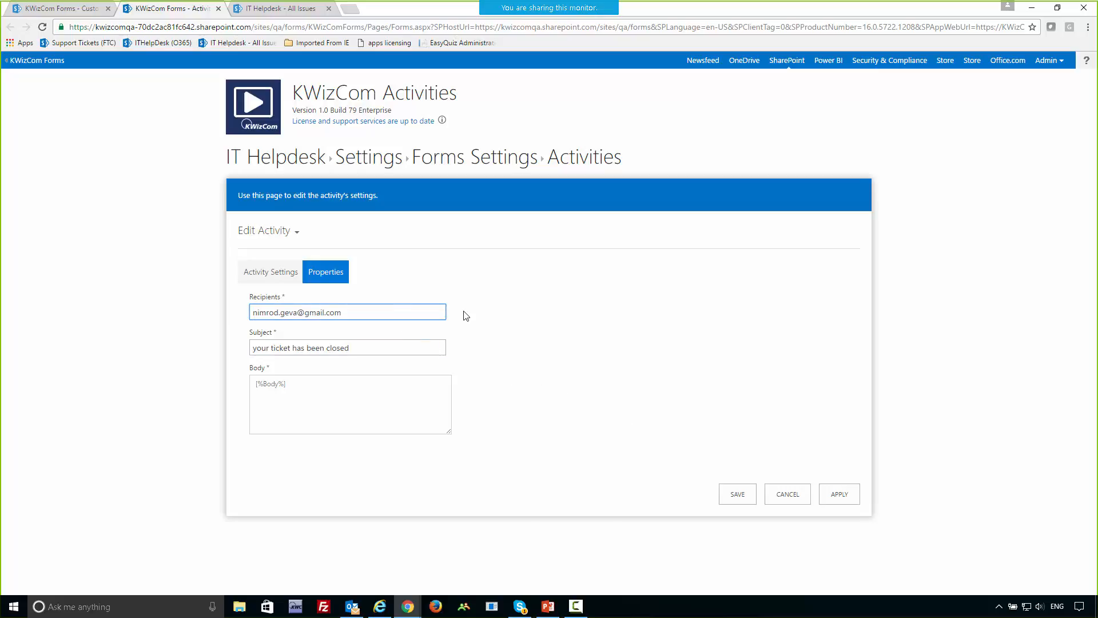
{"action": "key", "text": "ctrl+a"}
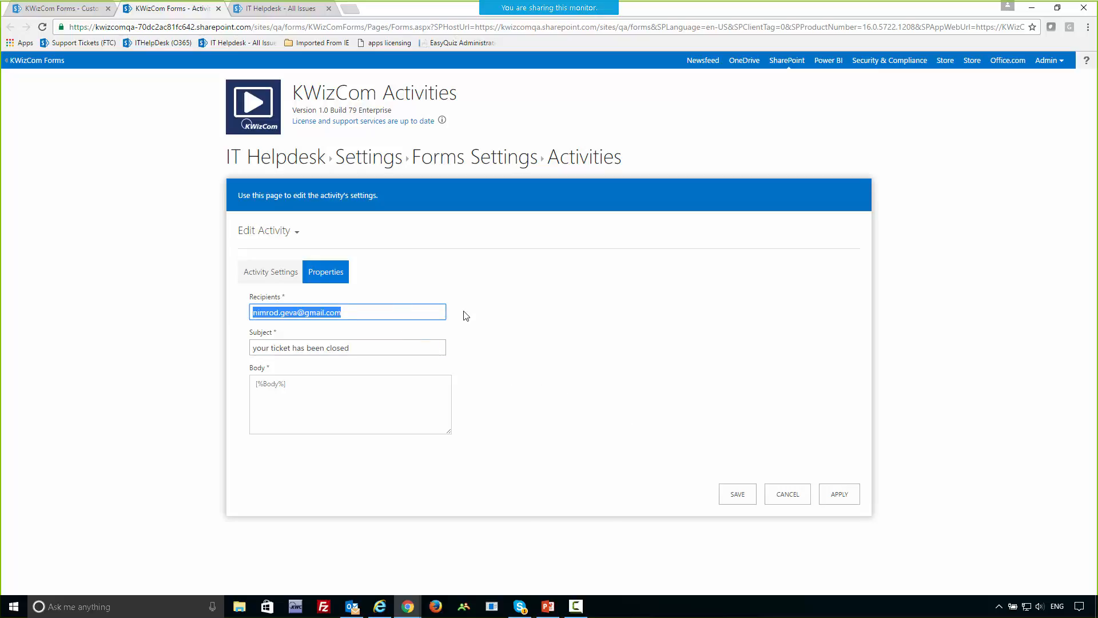
{"action": "key", "text": "BackSpace"}
{"action": "type", "text": "[As"}
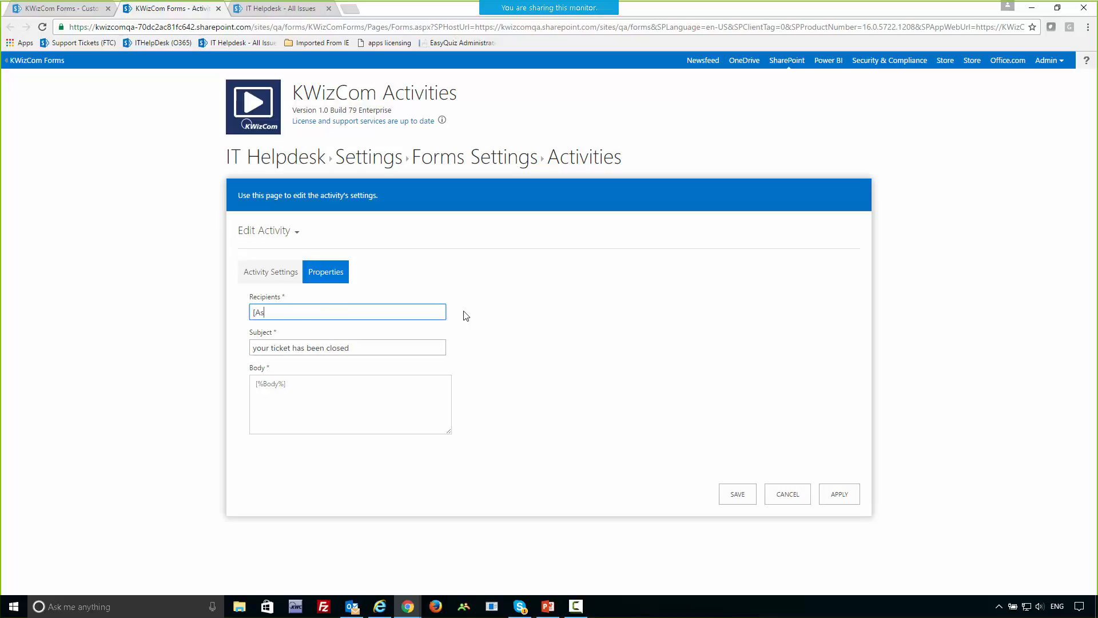
{"action": "type", "text": "signed To"}
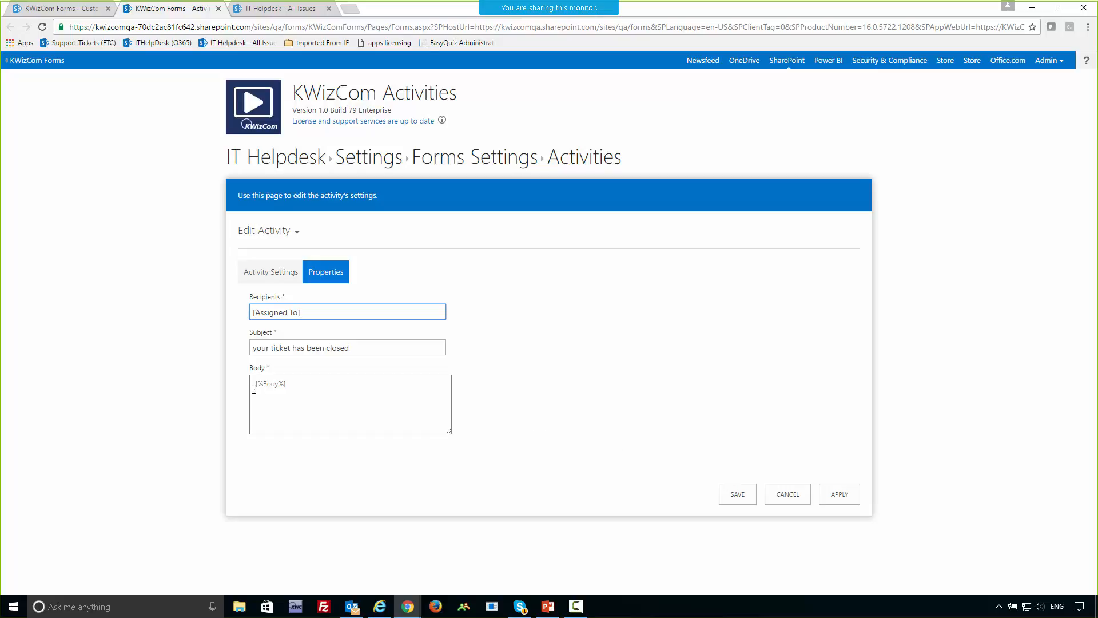
{"action": "left_click", "coordinate": [795, 499]}
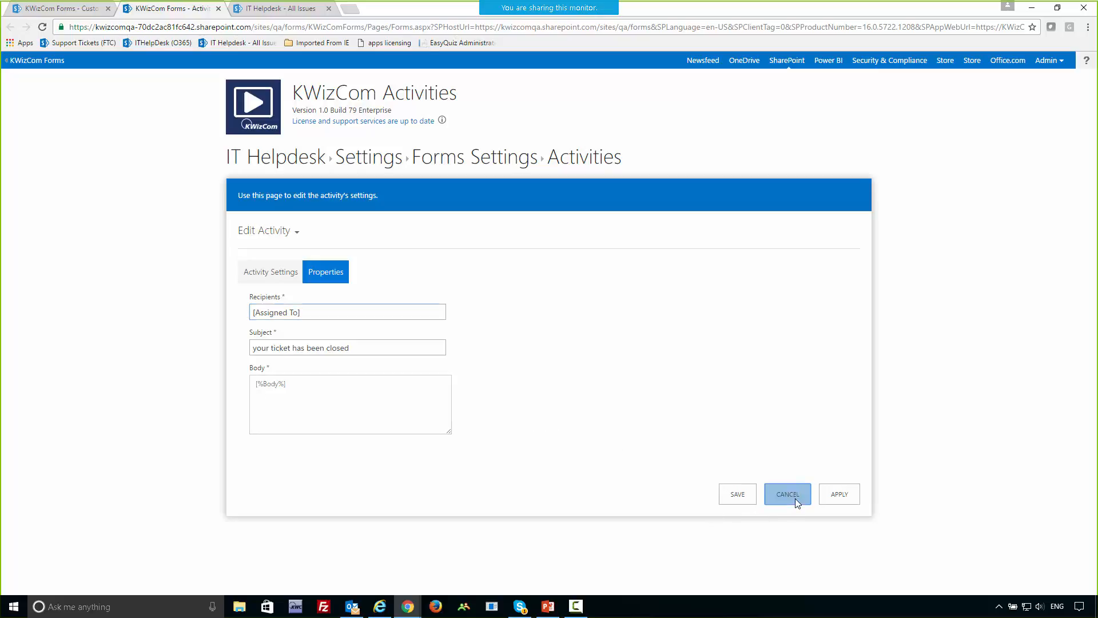
Step: Examine the Body variable of the Case closed indication action's email activity, and leave the action editor without saving
{"action": "left_click", "coordinate": [60, 8]}
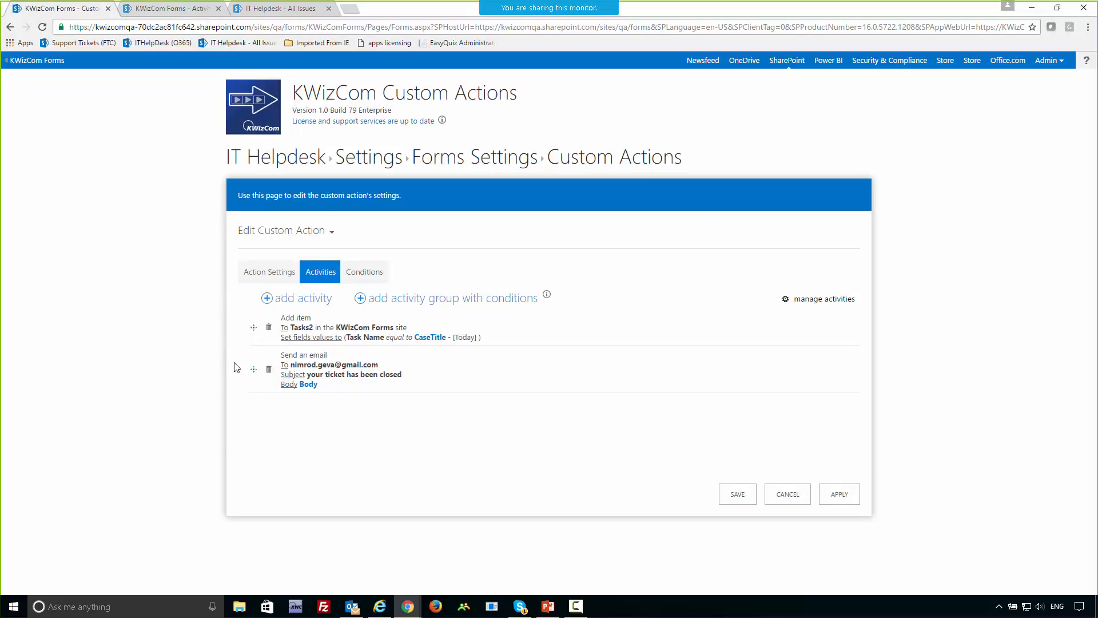
{"action": "left_click", "coordinate": [308, 384]}
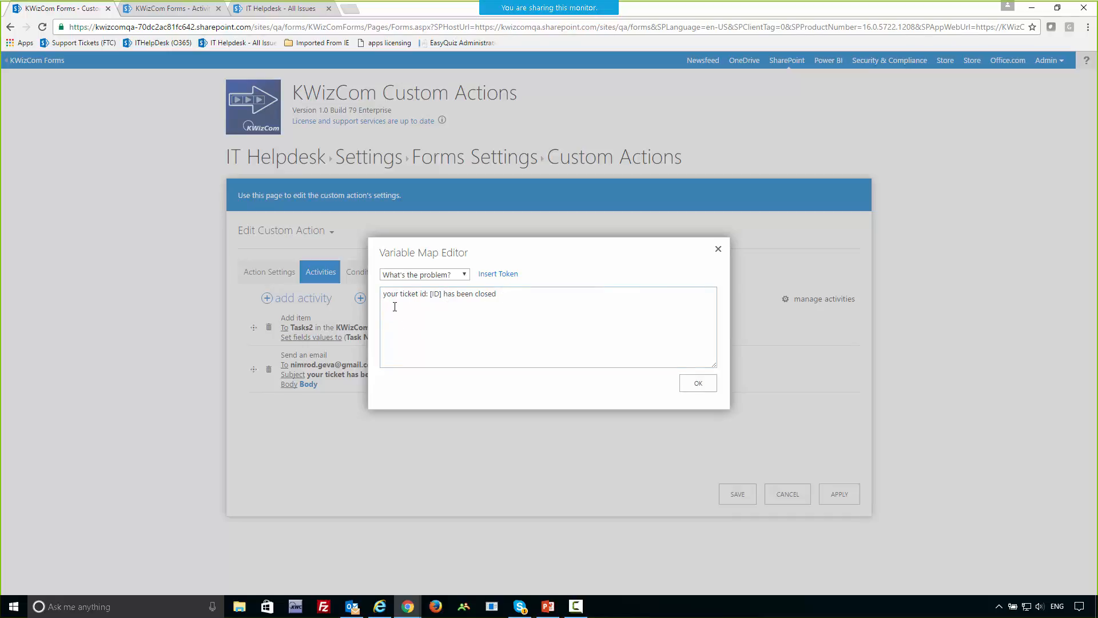
{"action": "left_click_drag", "start_coordinate": [430, 297], "coordinate": [442, 297]}
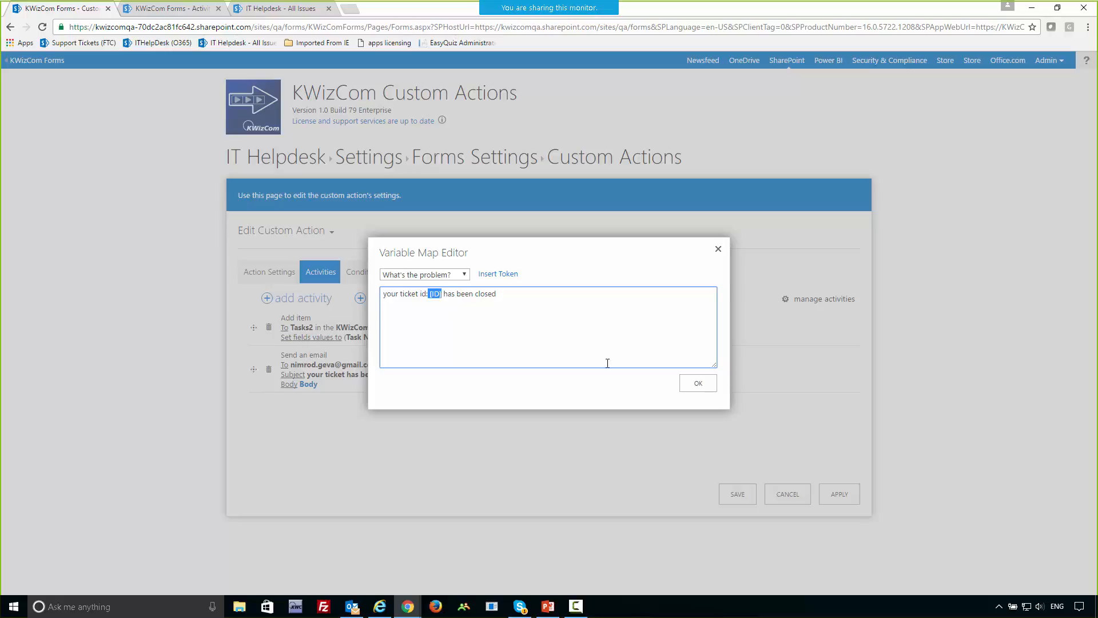
{"action": "left_click", "coordinate": [687, 384]}
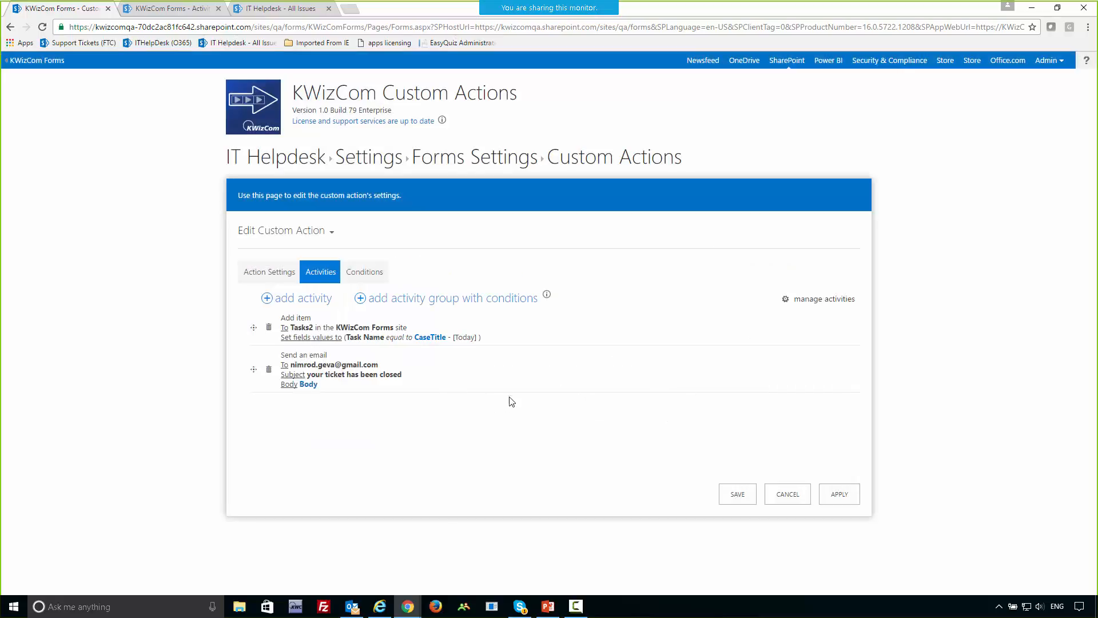
{"action": "left_click", "coordinate": [785, 493]}
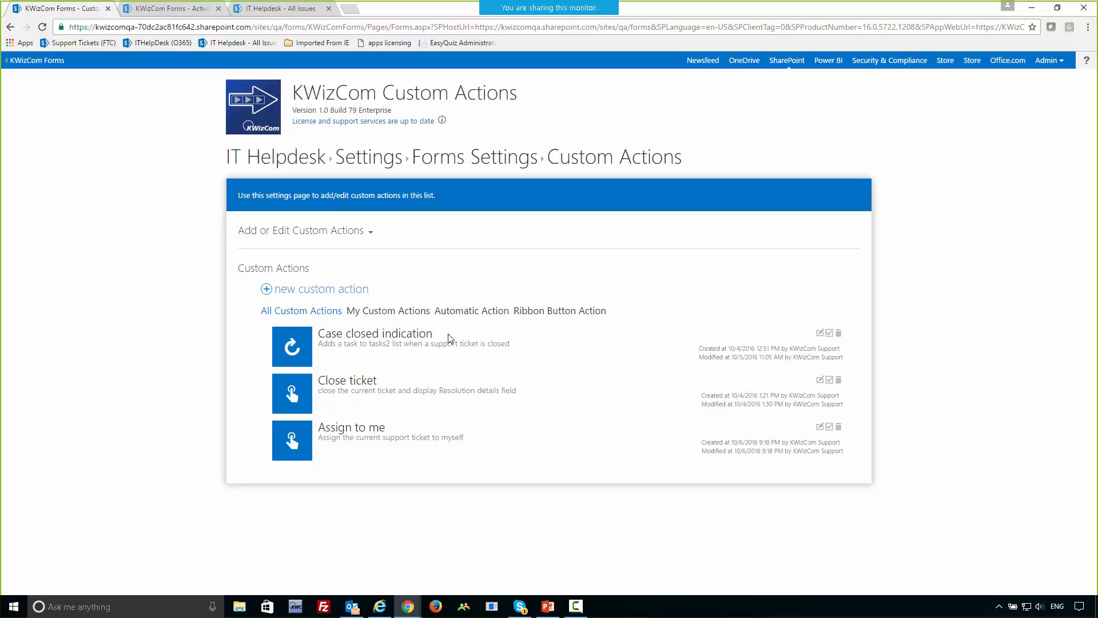
Step: Review the settings, activities and conditions of the Case closed indication custom action and cancel the editor
{"action": "left_click", "coordinate": [820, 335]}
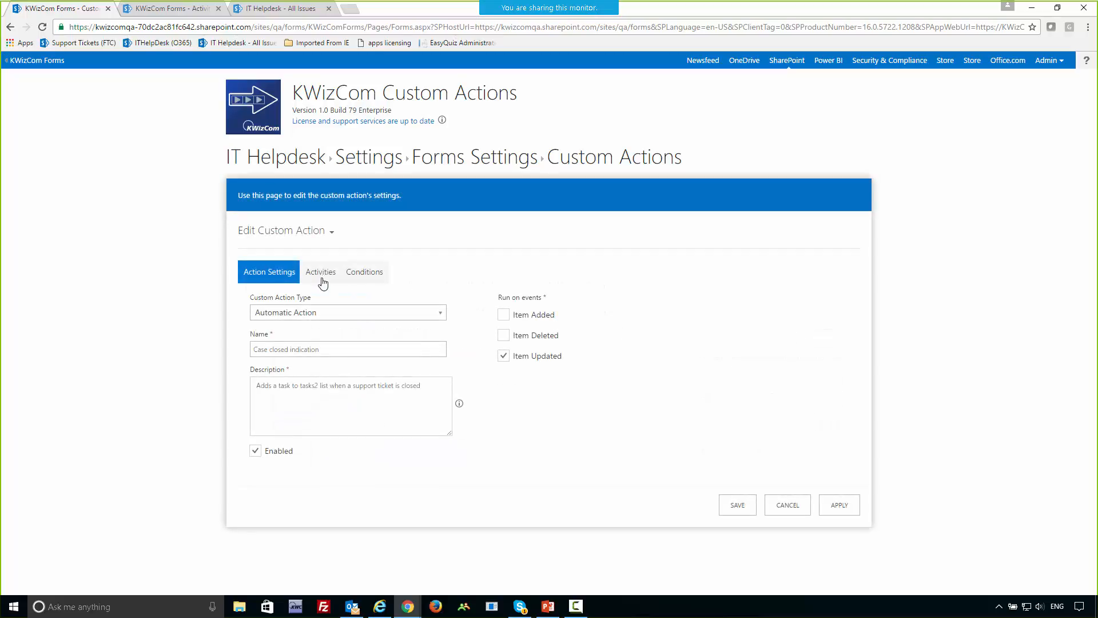
{"action": "left_click", "coordinate": [318, 276]}
{"action": "left_click", "coordinate": [366, 279]}
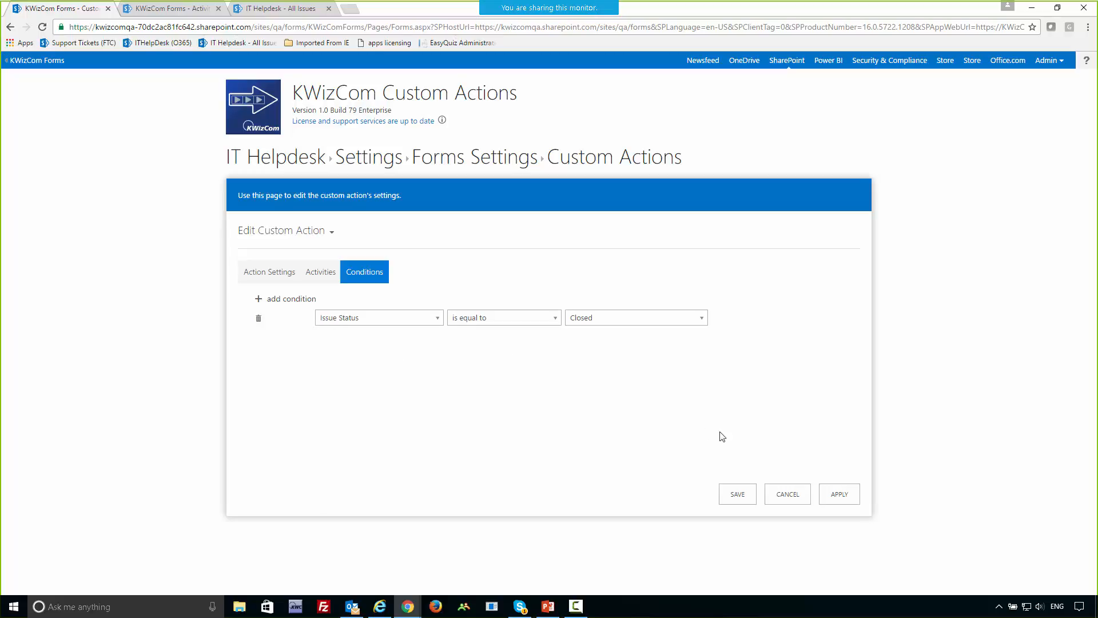
{"action": "left_click", "coordinate": [789, 495]}
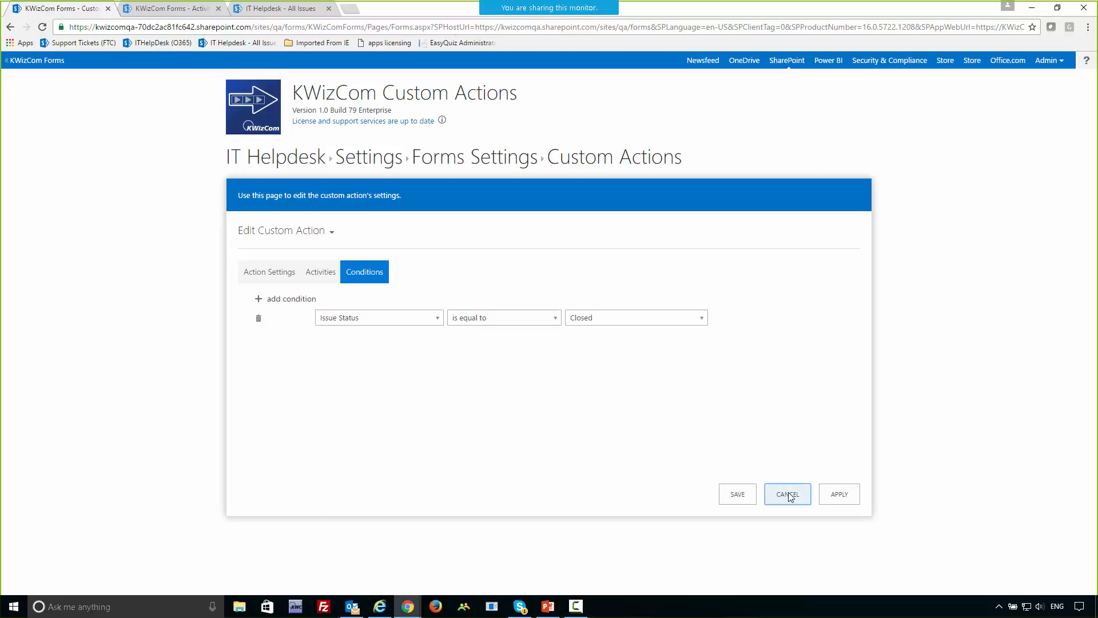
Step: Open ticket problem13 from the IT Helpdesk list and run the Close ticket action on it
{"action": "left_click", "coordinate": [163, 13]}
{"action": "left_click", "coordinate": [248, 13]}
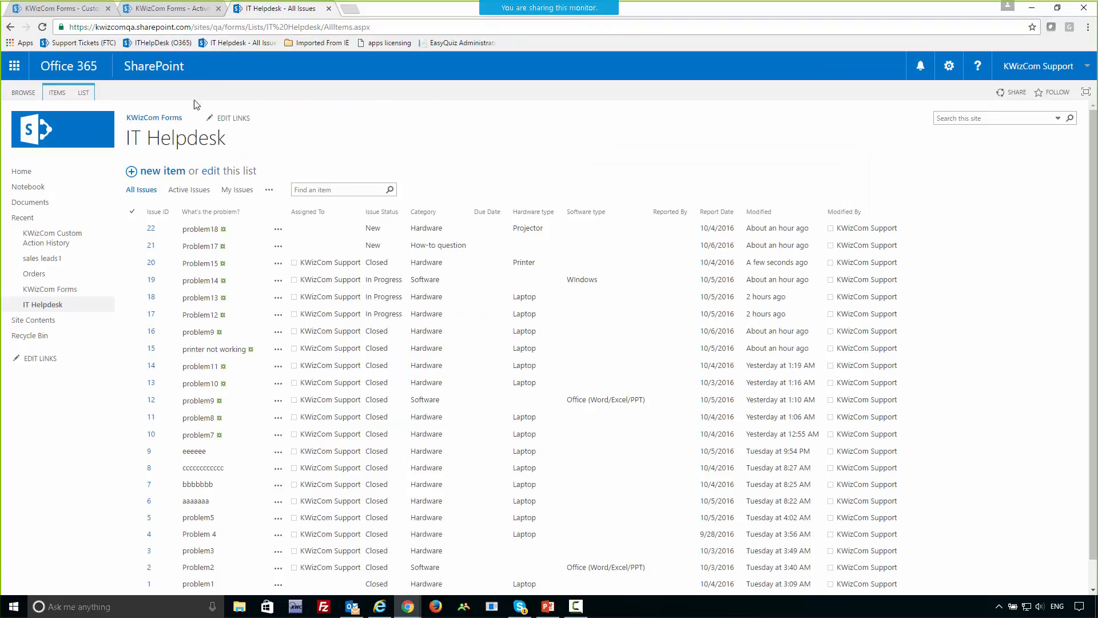
{"action": "left_click", "coordinate": [205, 300]}
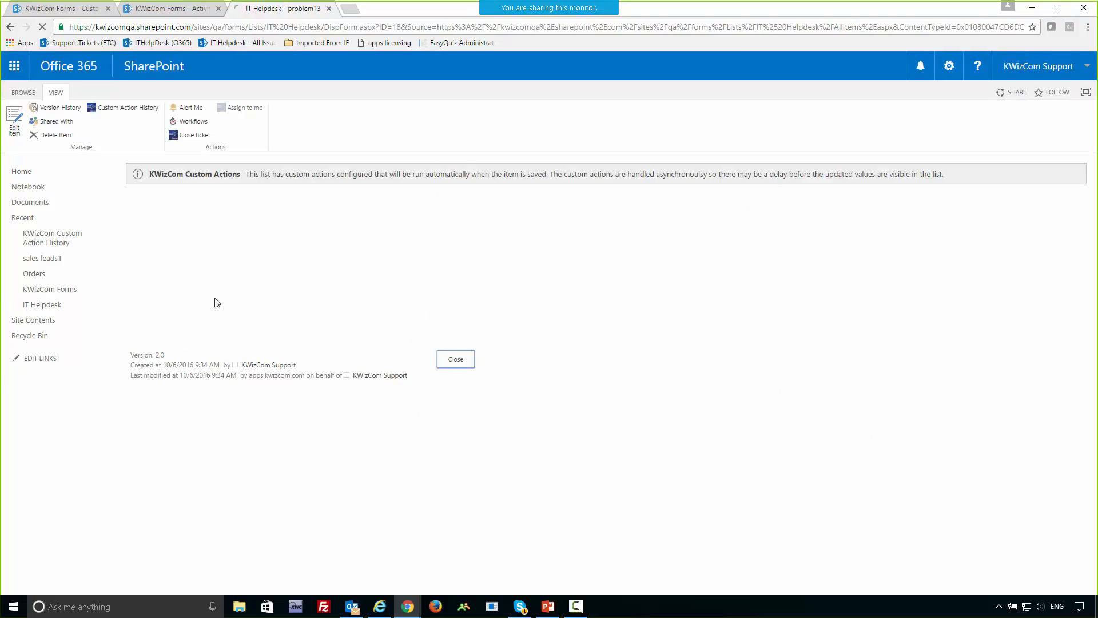
{"action": "left_click", "coordinate": [195, 135]}
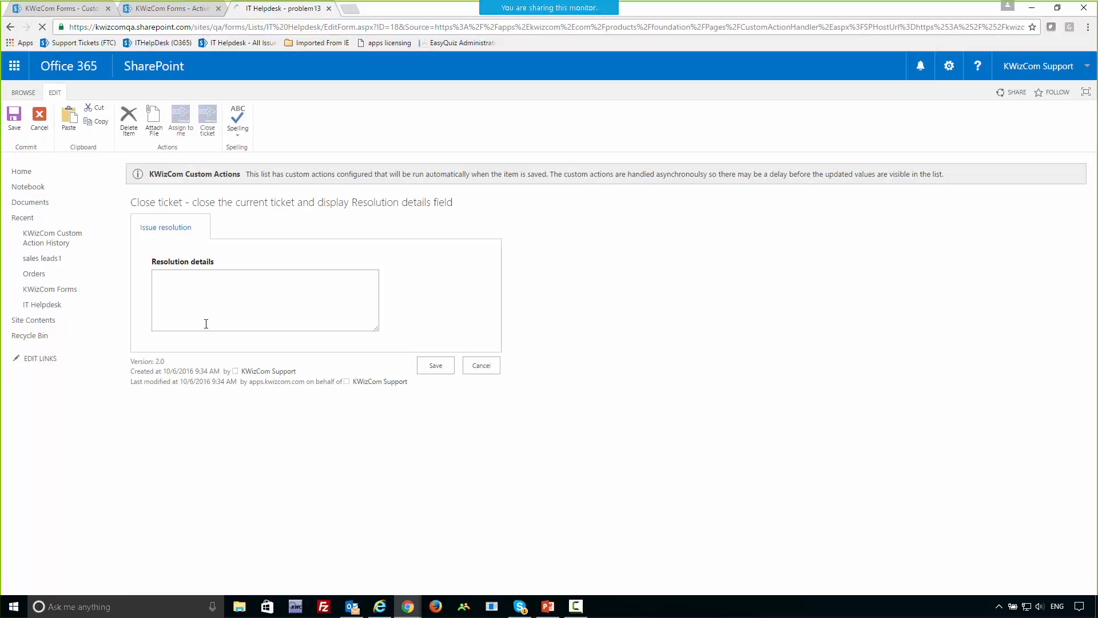
Step: Enter "issue resolution text" as the resolution details and save the ticket
{"action": "left_click", "coordinate": [195, 306]}
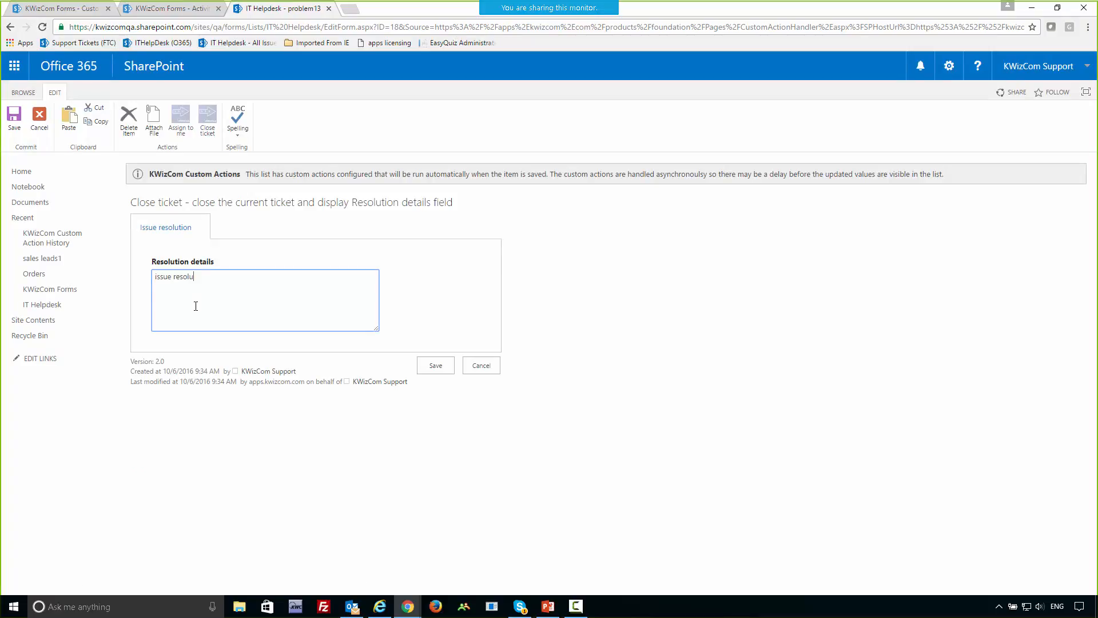
{"action": "type", "text": "issue resolution text"}
{"action": "left_click", "coordinate": [438, 369]}
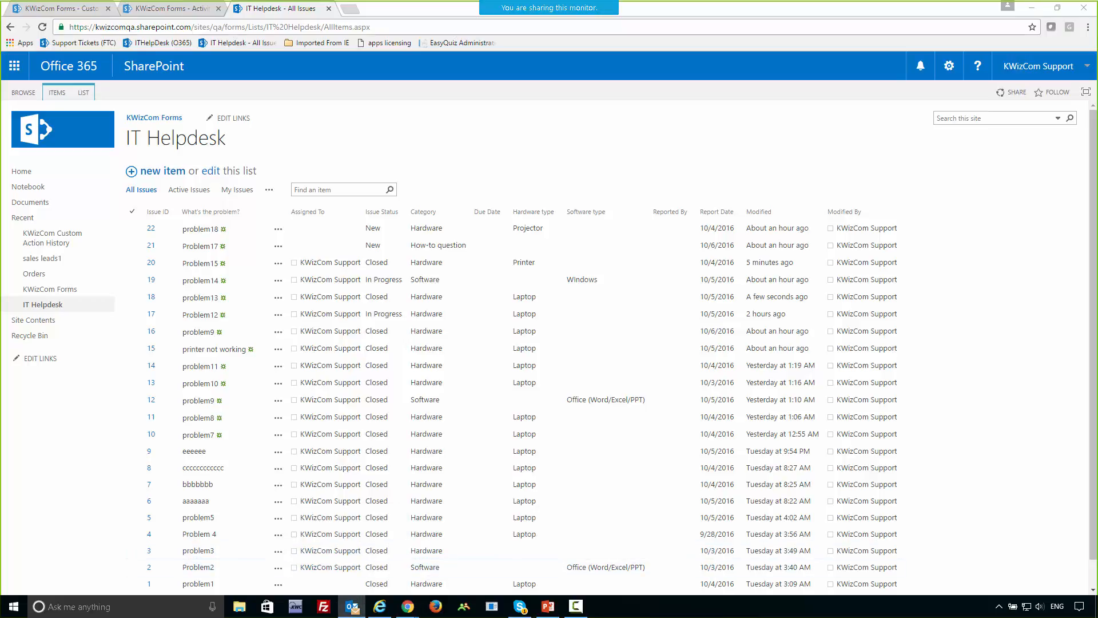
Step: Bring the Outlook inbox into view, enlarge its window, read the newest KWizCom Forms ticket-closed email, and minimize Outlook
{"action": "left_click_drag", "start_coordinate": [1097, 250], "coordinate": [392, 166]}
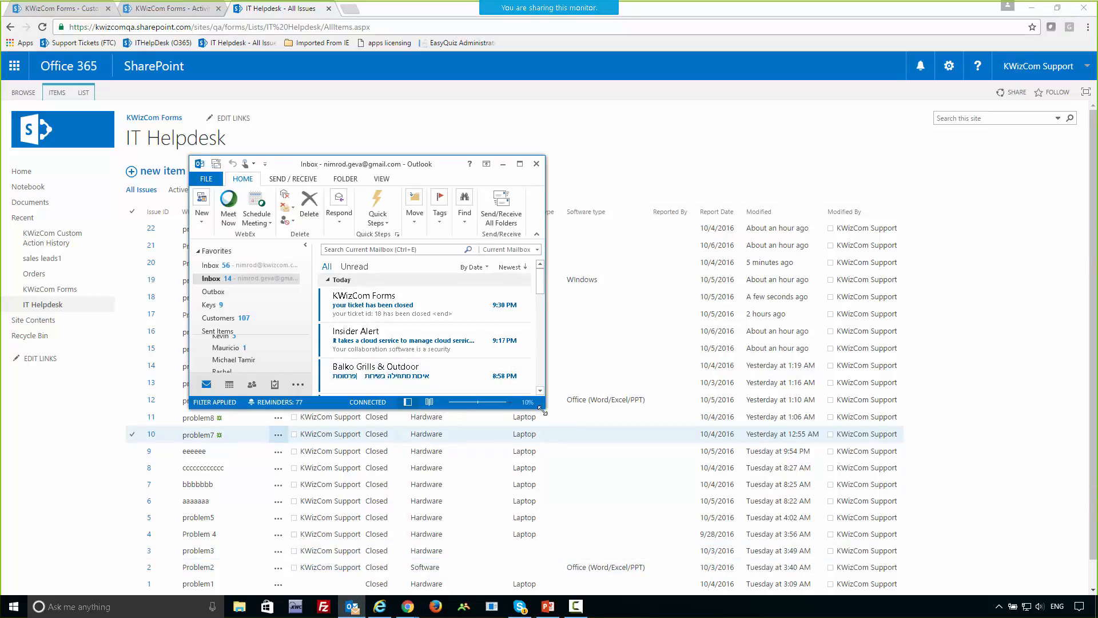
{"action": "left_click_drag", "start_coordinate": [542, 410], "coordinate": [708, 505]}
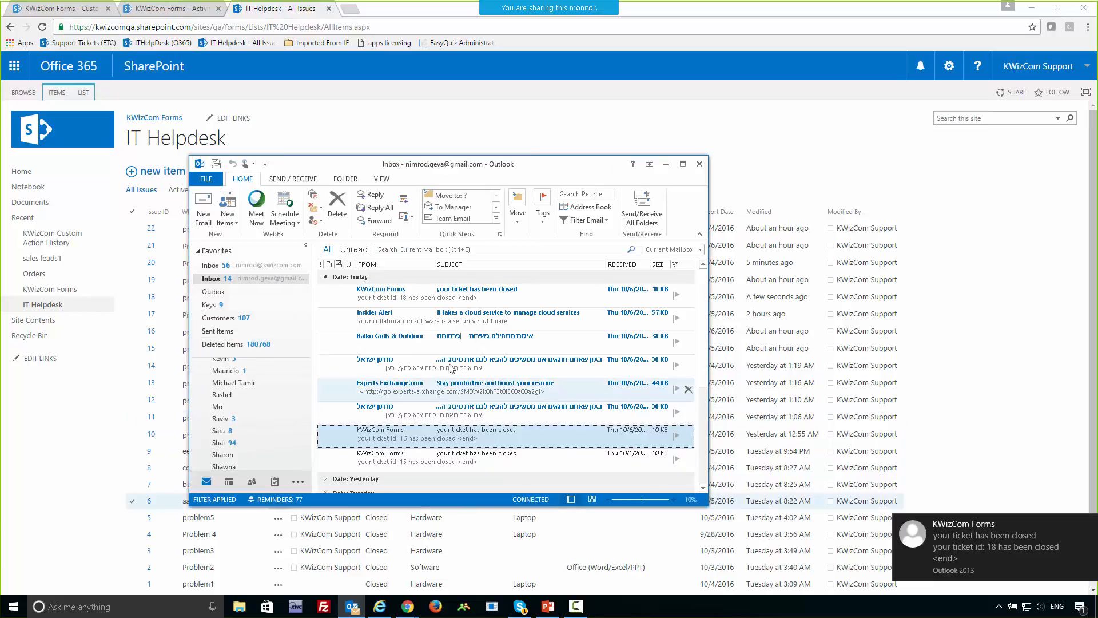
{"action": "double_click", "coordinate": [395, 292]}
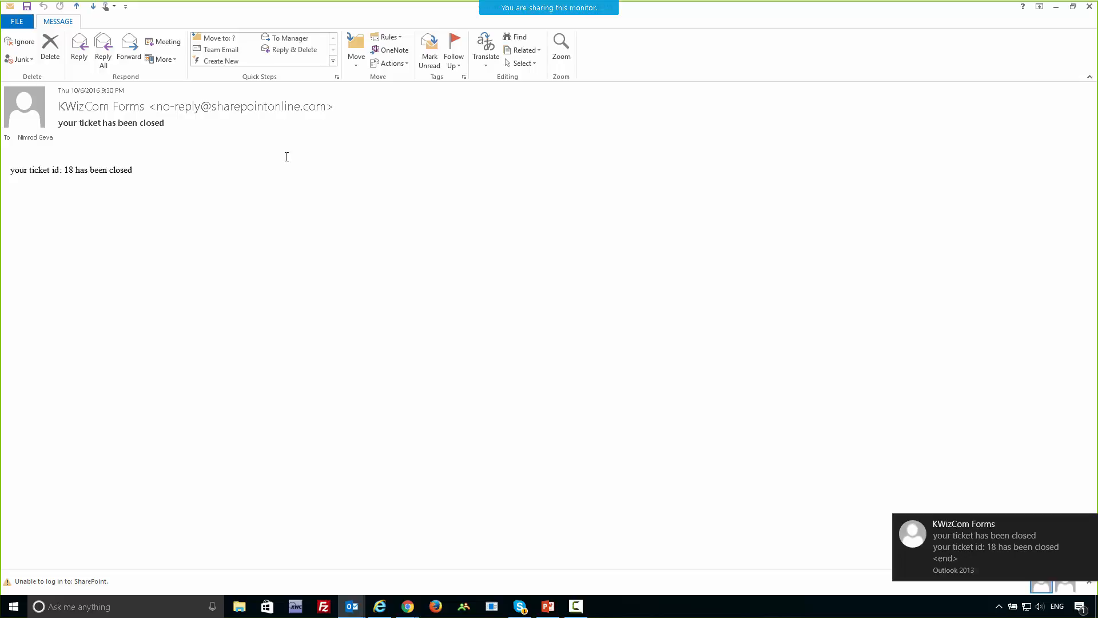
{"action": "left_click", "coordinate": [1089, 7]}
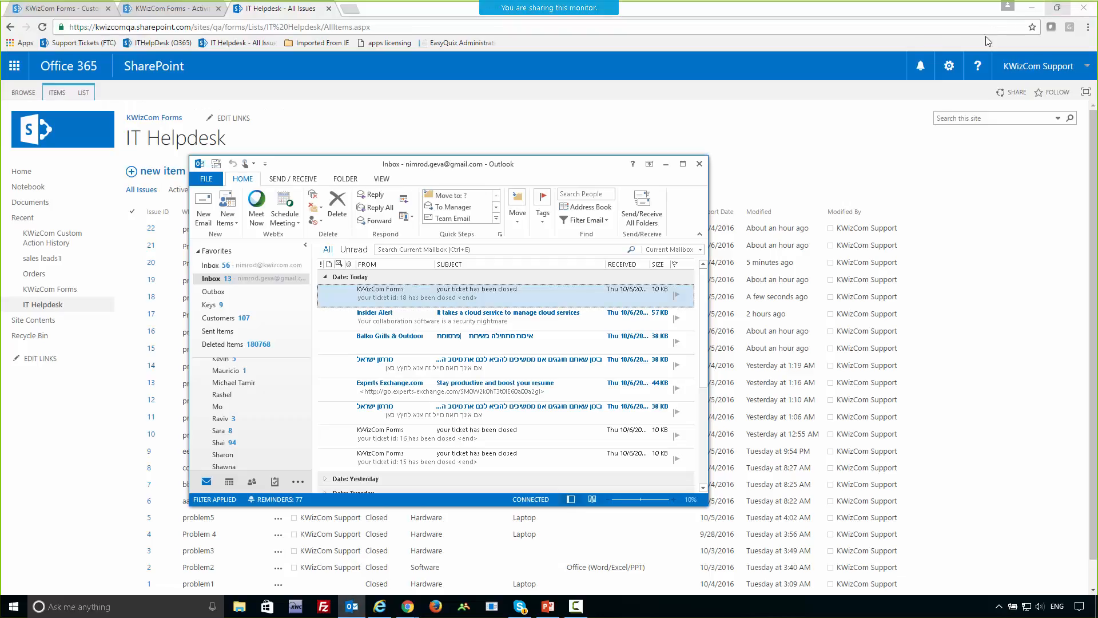
{"action": "left_click", "coordinate": [666, 163]}
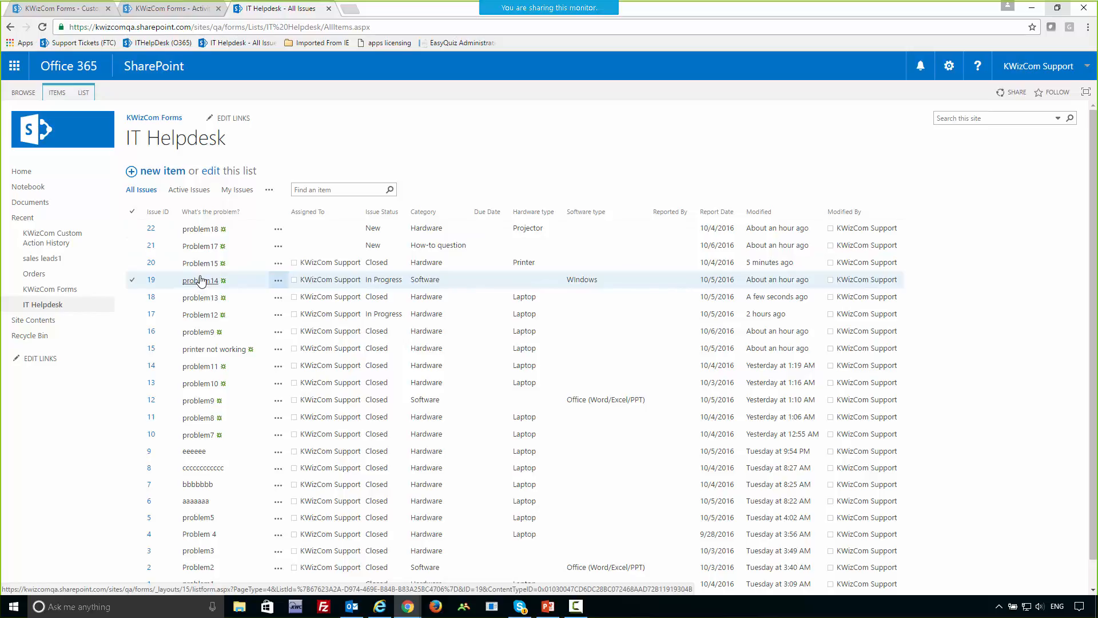
Step: Examine the custom action history of ticket problem13, expanding Assign to me, Close ticket and Case closed indication, and close the history
{"action": "left_click", "coordinate": [136, 297]}
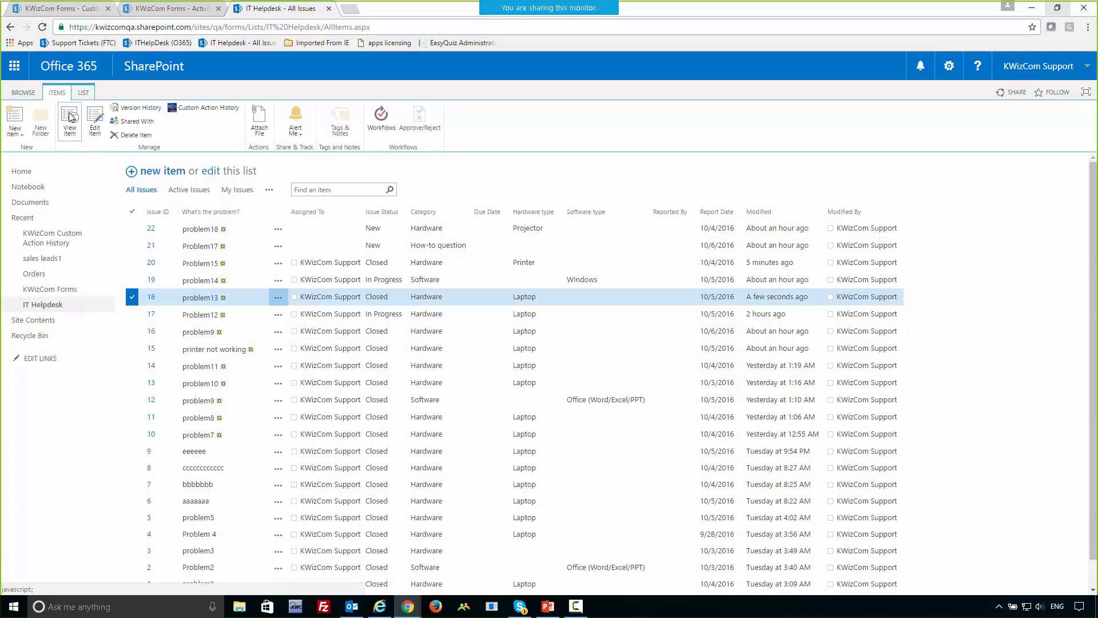
{"action": "left_click", "coordinate": [195, 111]}
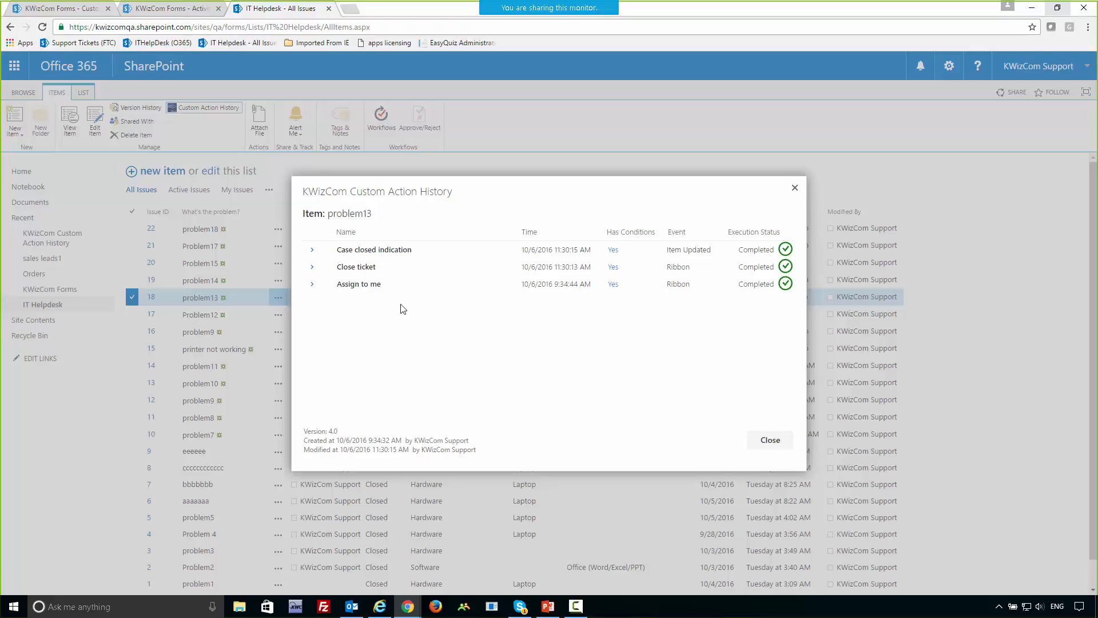
{"action": "left_click", "coordinate": [312, 284]}
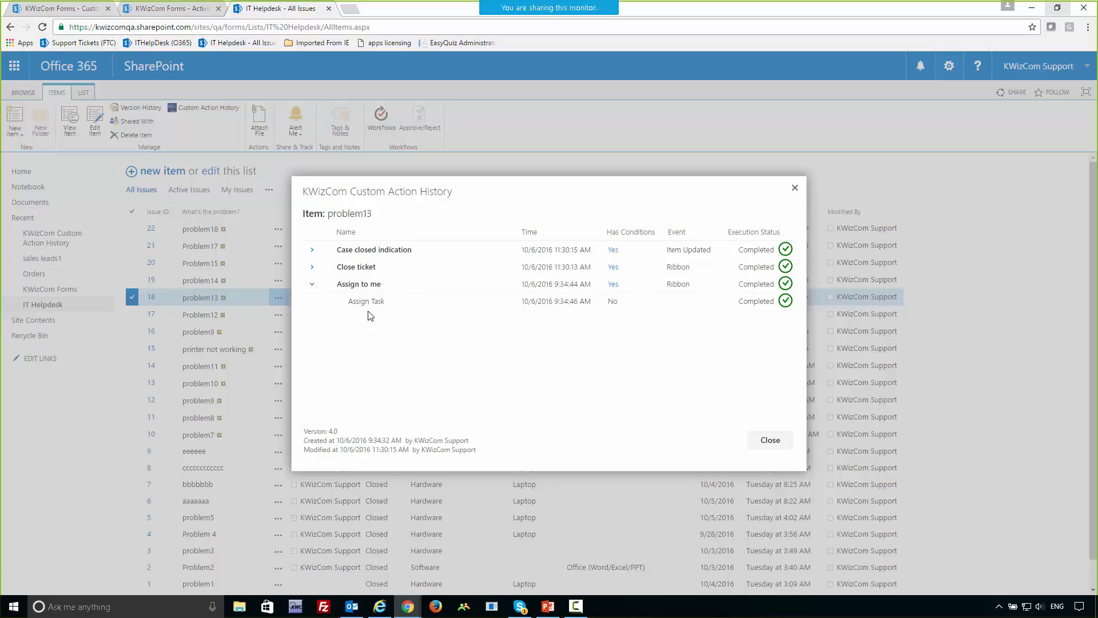
{"action": "left_click", "coordinate": [312, 267]}
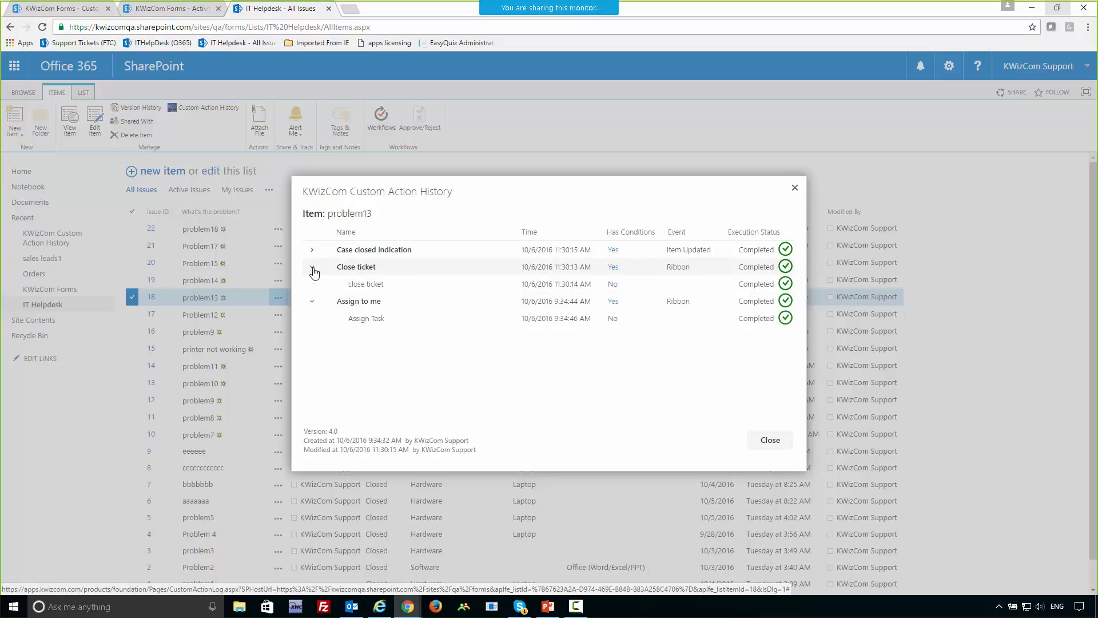
{"action": "left_click", "coordinate": [312, 252]}
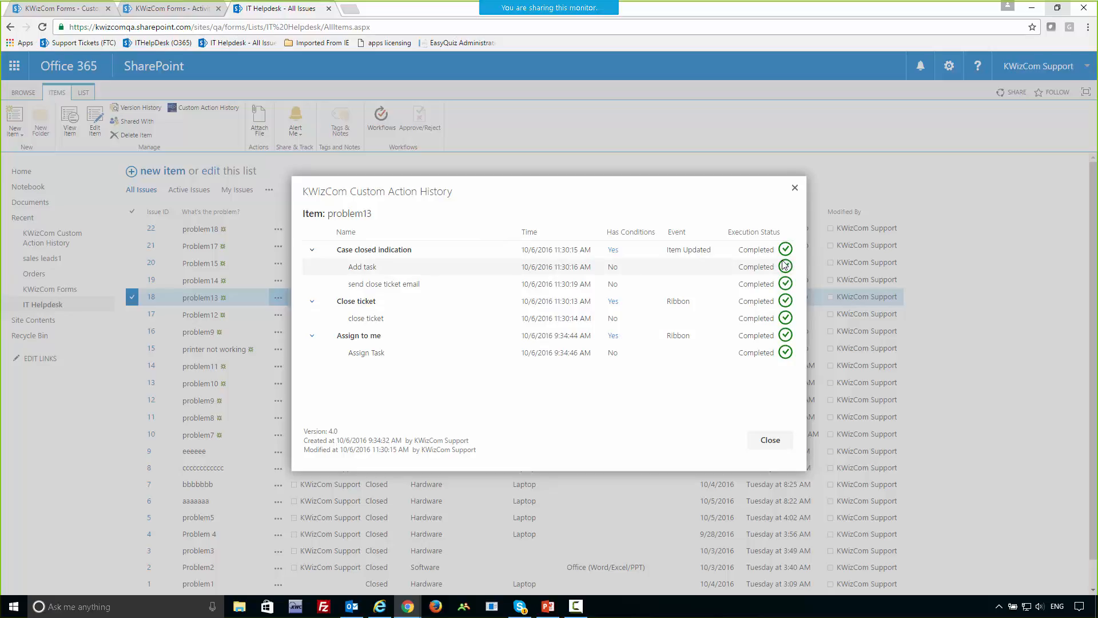
{"action": "left_click", "coordinate": [767, 440]}
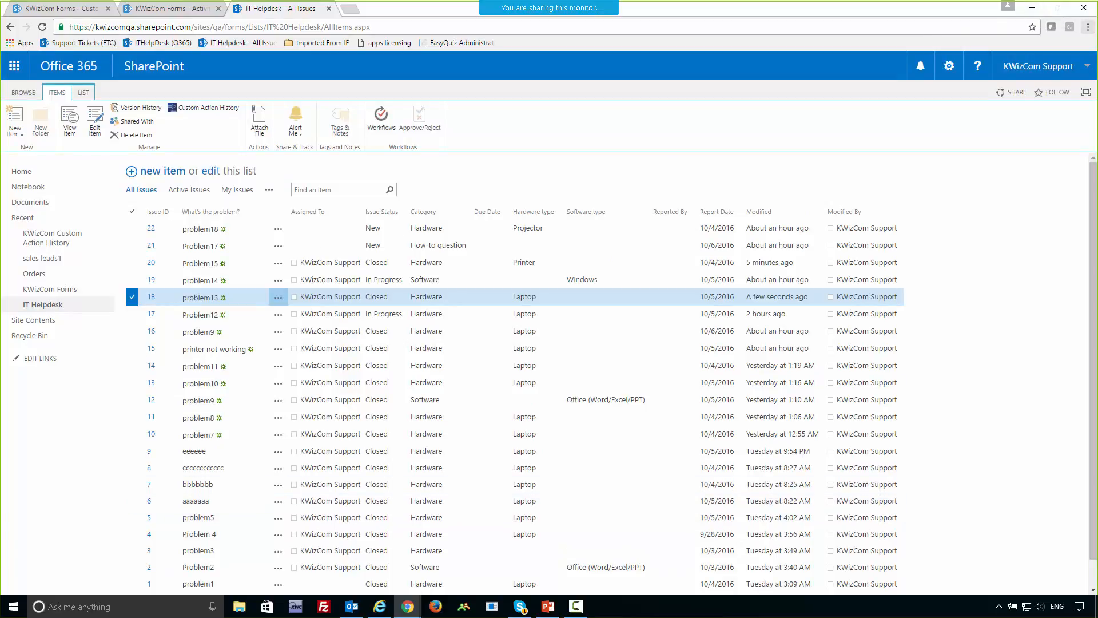
Step: Switch to the PowerPoint presentation
{"action": "key", "text": "alt+Tab"}
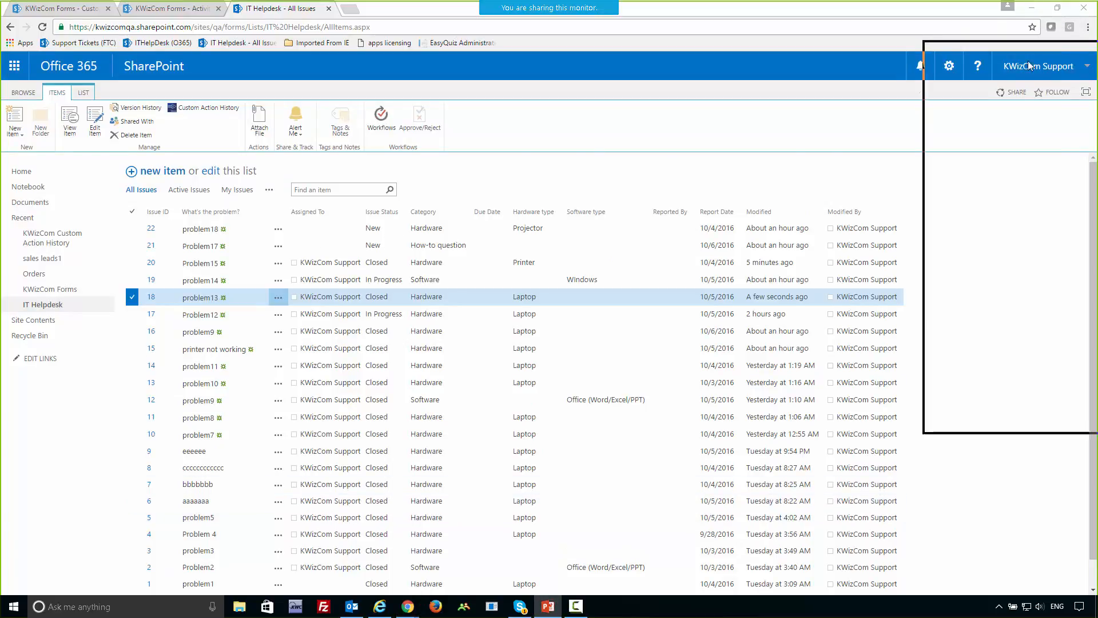